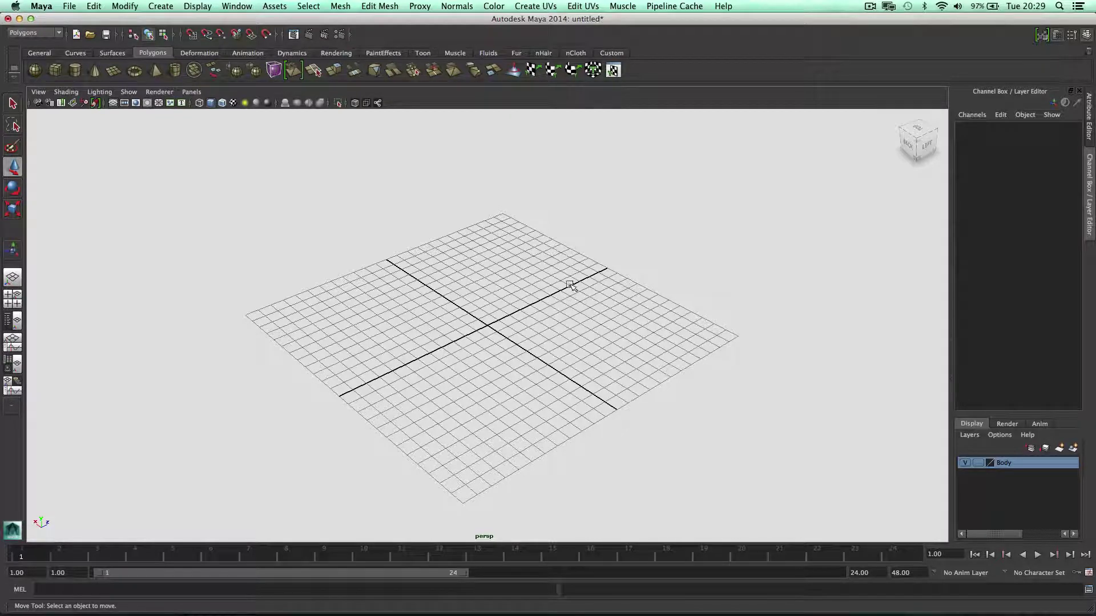
# Switch to Unity and look over the fRobot3 character in the desert scene from different angles
pyautogui.moveTo(835, 599)
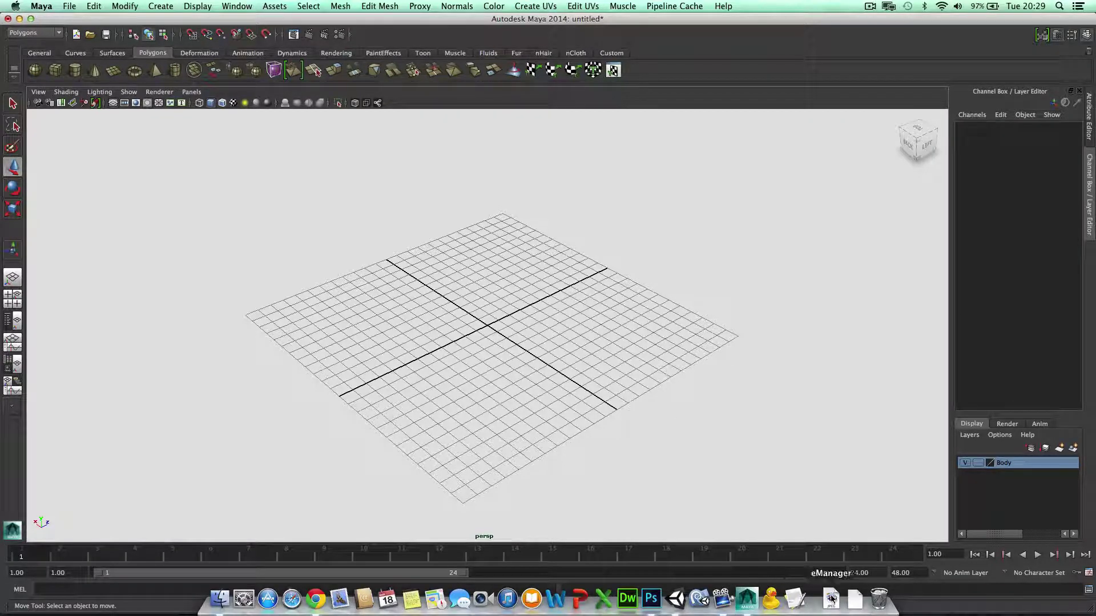
pyautogui.click(675, 598)
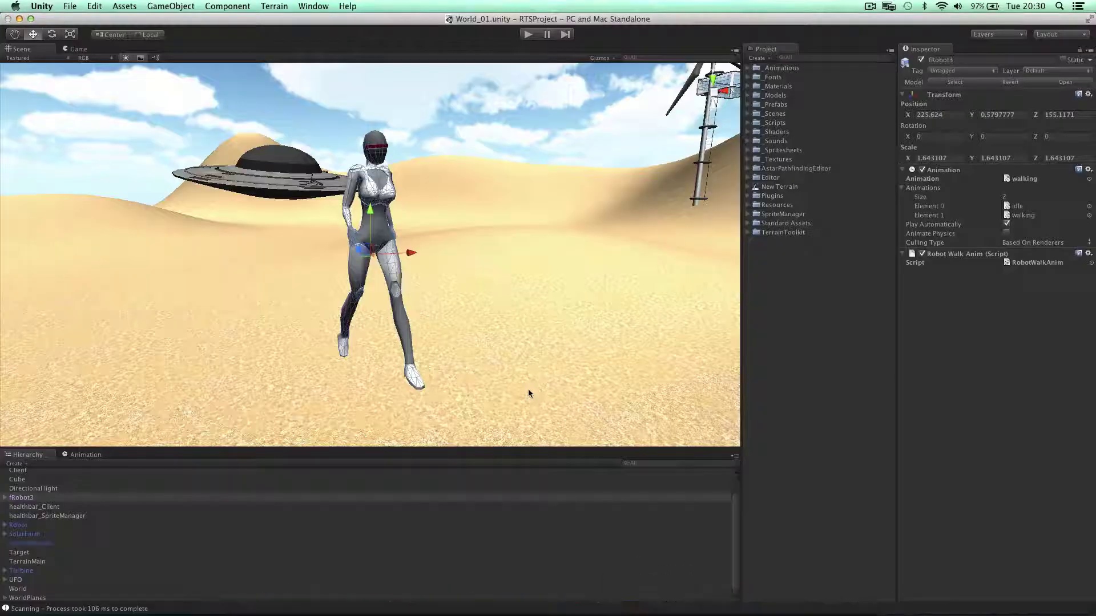
pyautogui.keyDown('alt'); pyautogui.moveTo(430, 218); pyautogui.dragTo(496, 209); pyautogui.keyUp('alt')
pyautogui.keyDown('alt'); pyautogui.moveTo(69, 199); pyautogui.dragTo(447, 178); pyautogui.keyUp('alt')
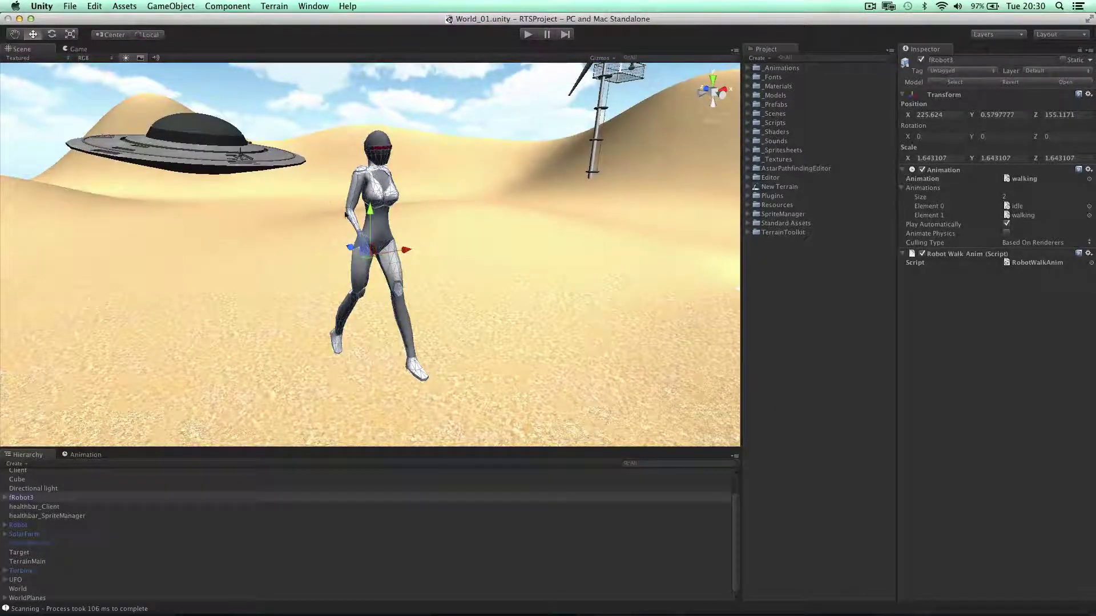
pyautogui.moveTo(405, 221)
pyautogui.keyDown('alt'); pyautogui.mouseDown()
pyautogui.moveTo(430, 224)
pyautogui.moveTo(411, 226)
pyautogui.mouseUp(); pyautogui.keyUp('alt')
pyautogui.scroll(-3, 411, 227)
# Play the scene, bring the walking robot into the camera's view to watch its animation, and stop playback
pyautogui.click(527, 35)
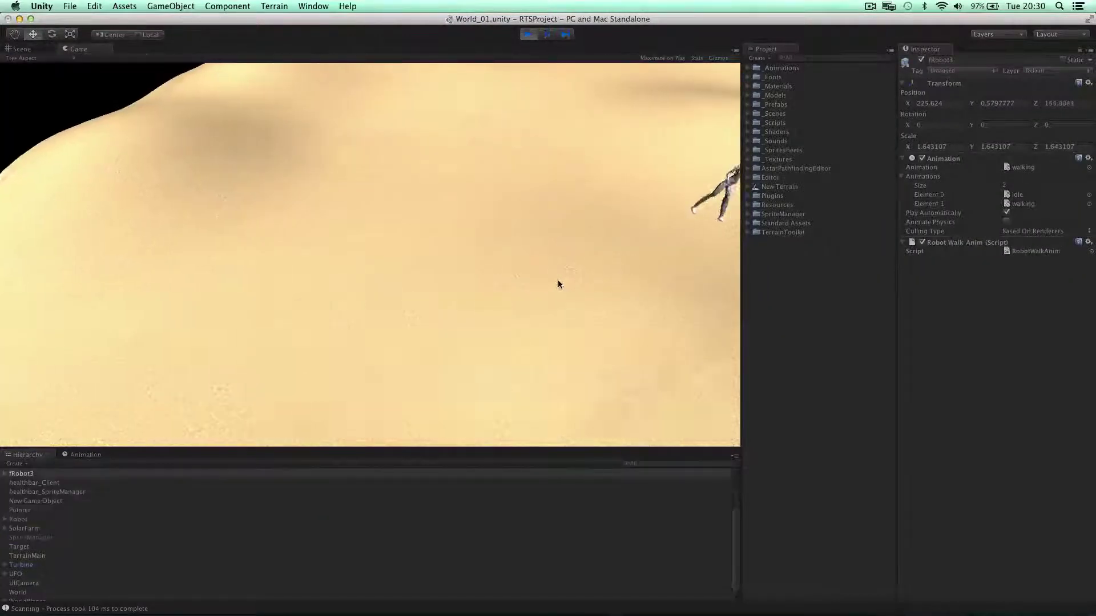
pyautogui.press('d')
pyautogui.press('s')
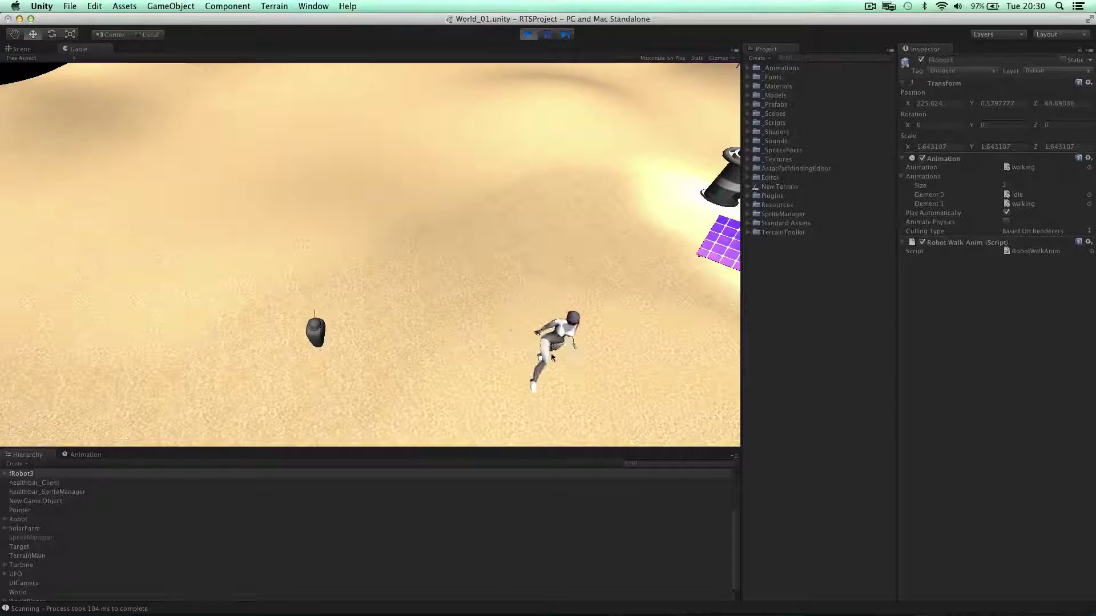
pyautogui.click(529, 34)
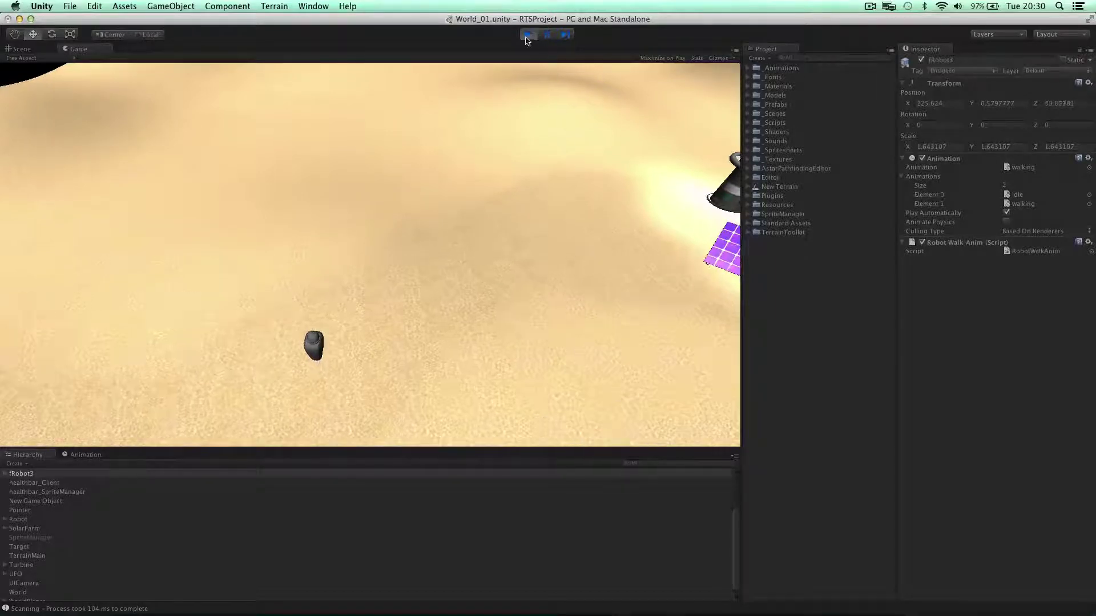
# Examine the fRobot3 model up close from the front and the side in the scene
pyautogui.scroll(5, 449, 224)
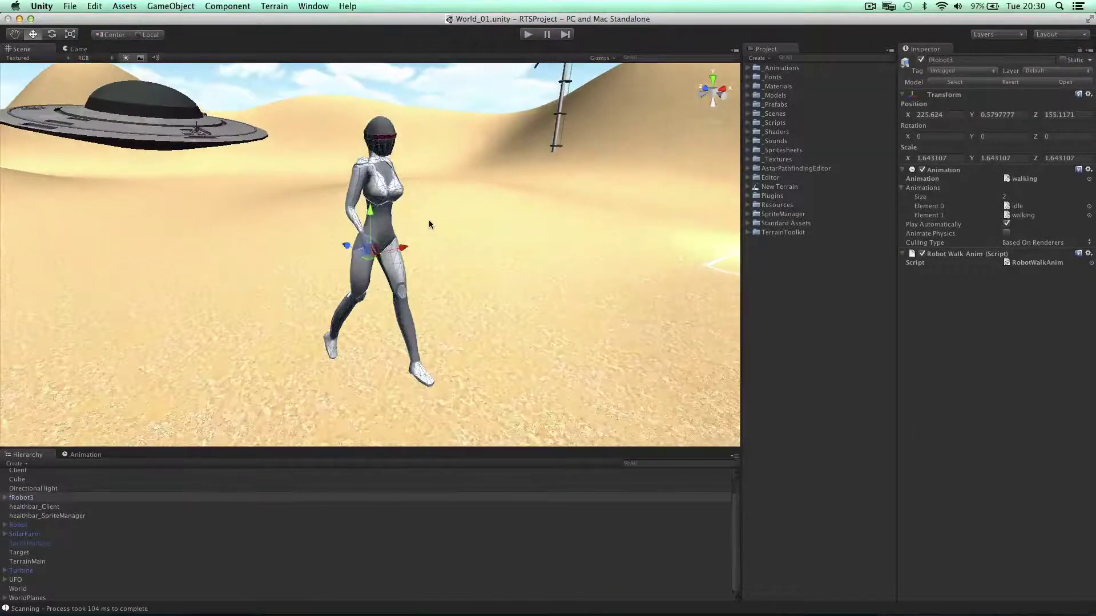
pyautogui.keyDown('alt'); pyautogui.moveTo(466, 183); pyautogui.dragTo(373, 141); pyautogui.keyUp('alt')
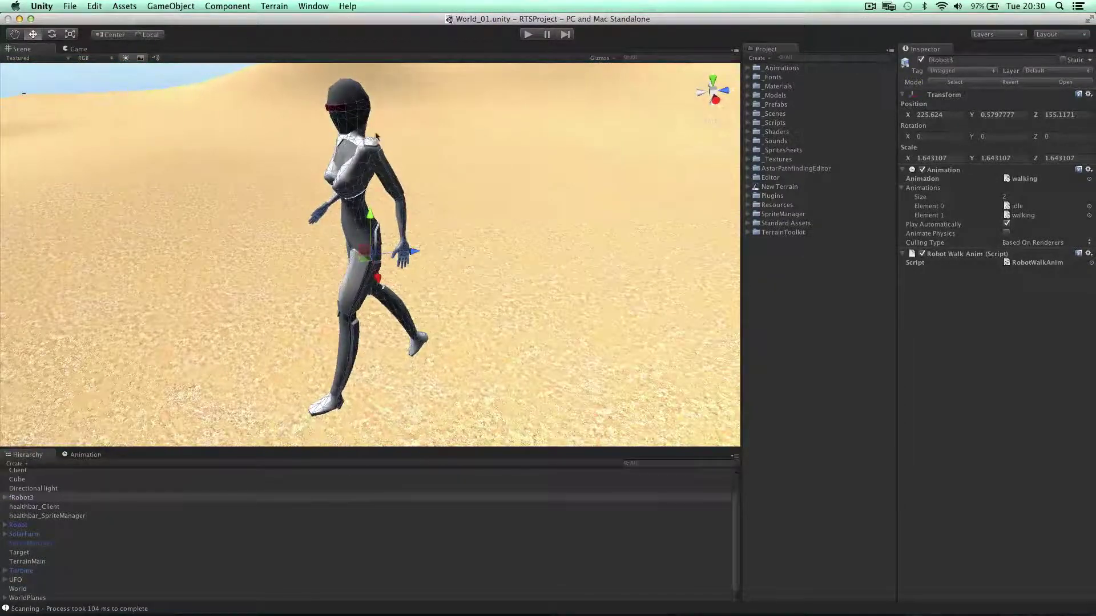
pyautogui.keyDown('alt'); pyautogui.moveTo(277, 219); pyautogui.dragTo(487, 197); pyautogui.keyUp('alt')
pyautogui.keyDown('alt'); pyautogui.moveTo(401, 151); pyautogui.dragTo(443, 194); pyautogui.keyUp('alt')
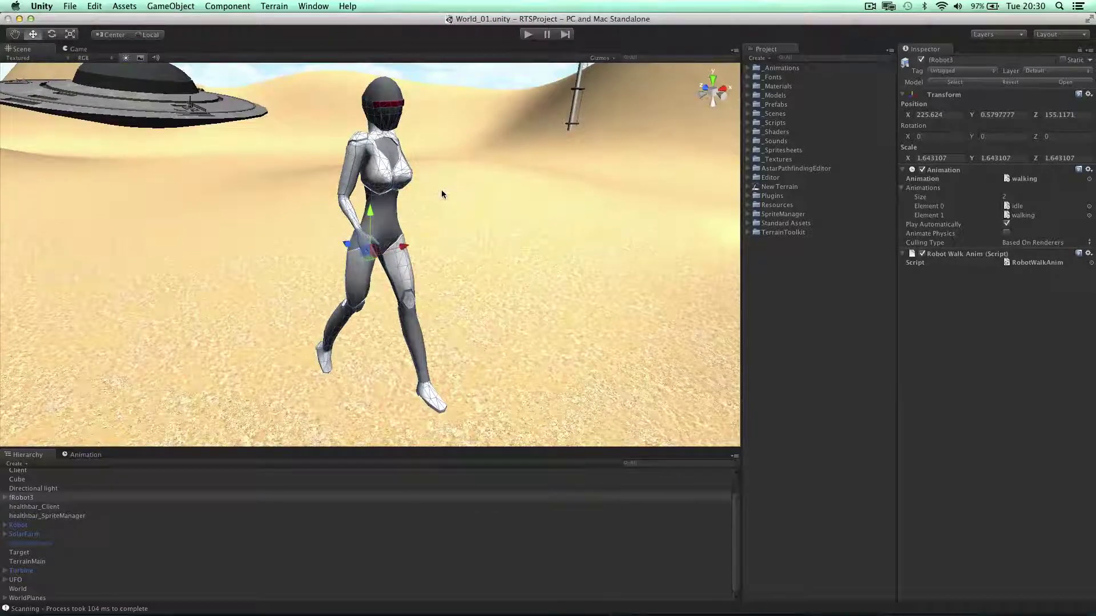
pyautogui.scroll(-4, 459, 164)
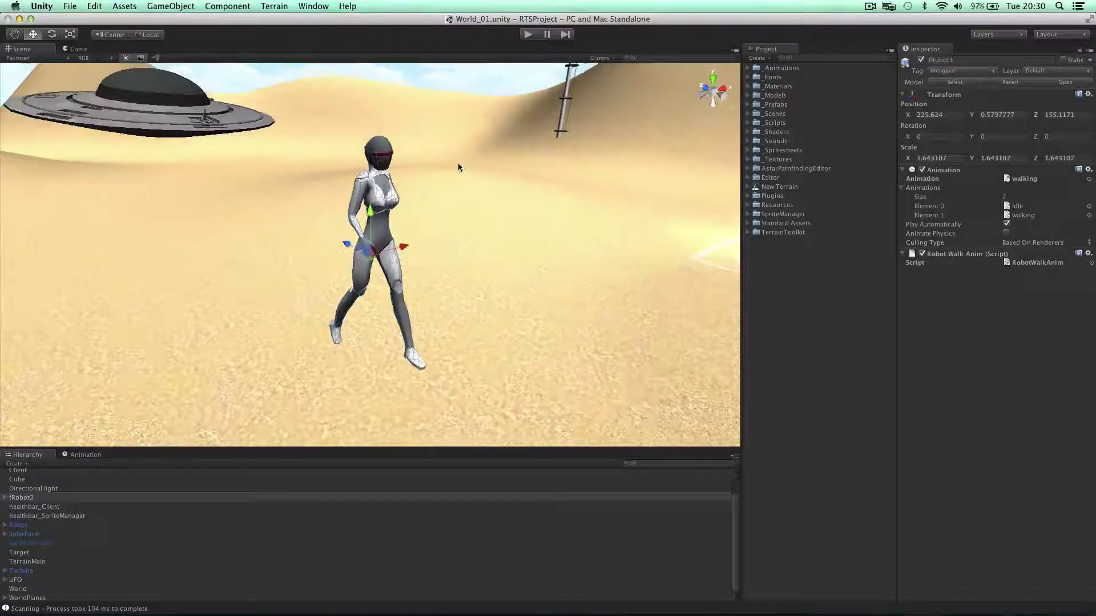
# Hide Unity and return to the empty Maya scene
pyautogui.click(42, 6)
pyautogui.click(64, 121)
pyautogui.click(47, 7)
pyautogui.click(77, 124)
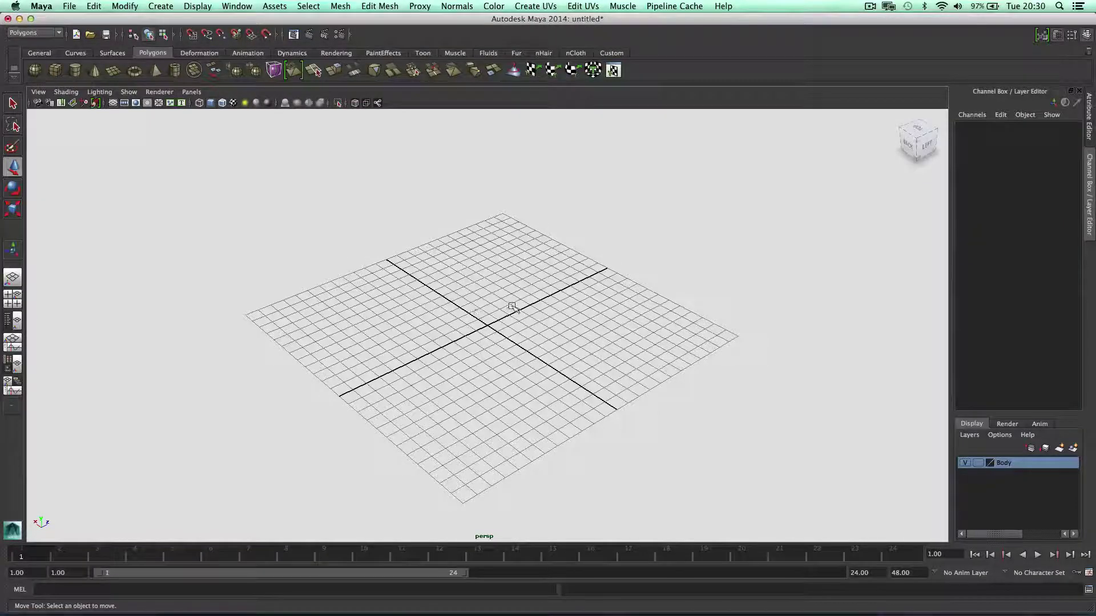
pyautogui.scroll(-1, 483, 272)
pyautogui.scroll(2, 482, 273)
pyautogui.scroll(-2, 483, 273)
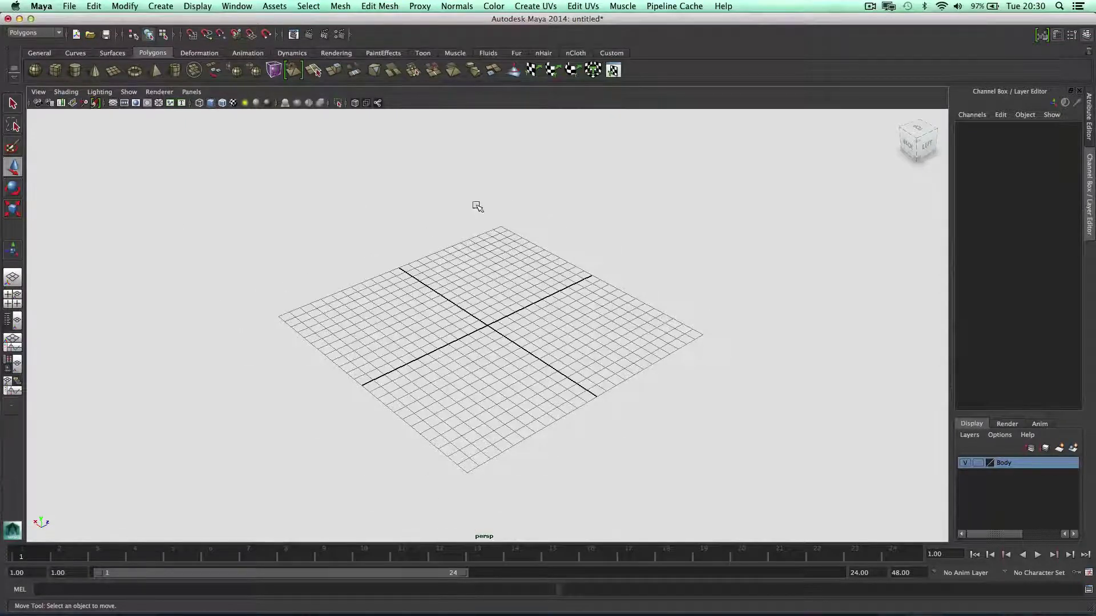
pyautogui.click(66, 93)
pyautogui.click(75, 120)
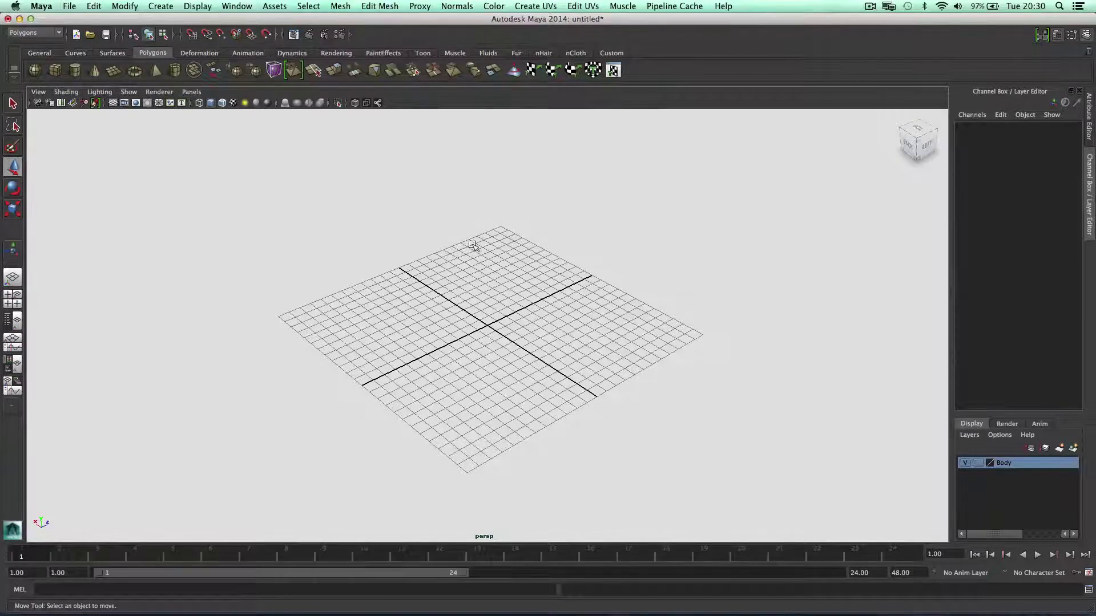
# Show Maya's four-view layout and preview the CharacterOutline.psd reference sketch in Finder
pyautogui.press('space')
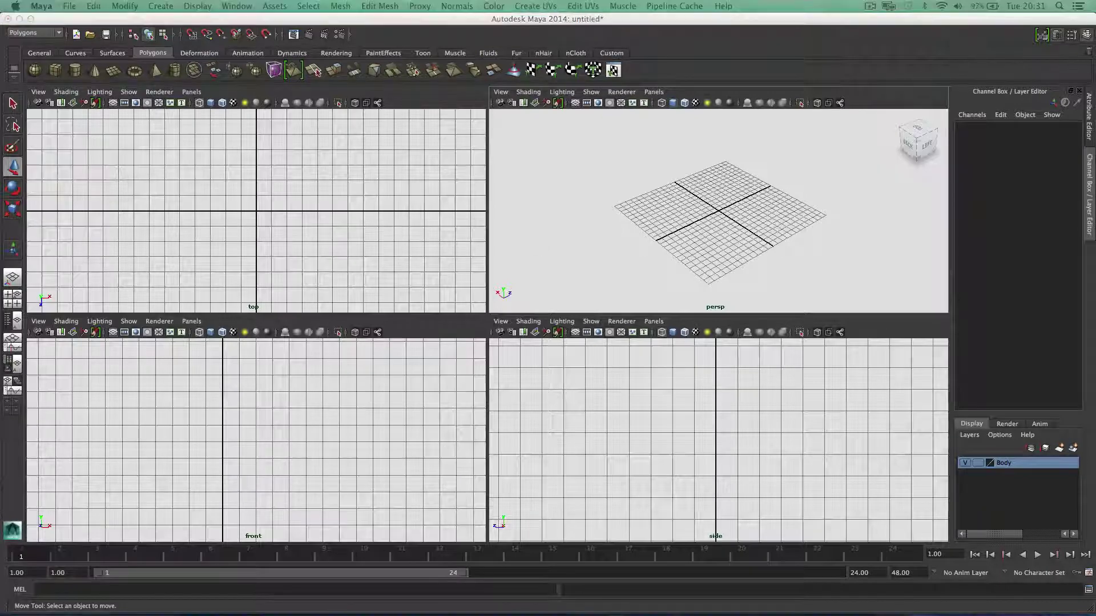
pyautogui.press('super+Tab')
pyautogui.press('space')
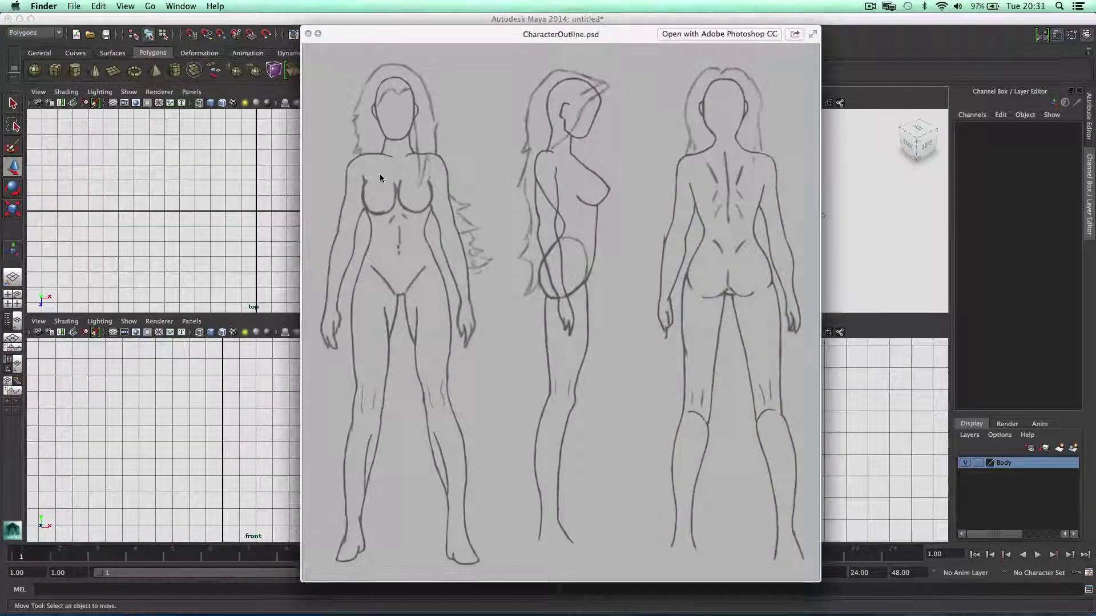
pyautogui.moveTo(509, 31); pyautogui.dragTo(500, 34)
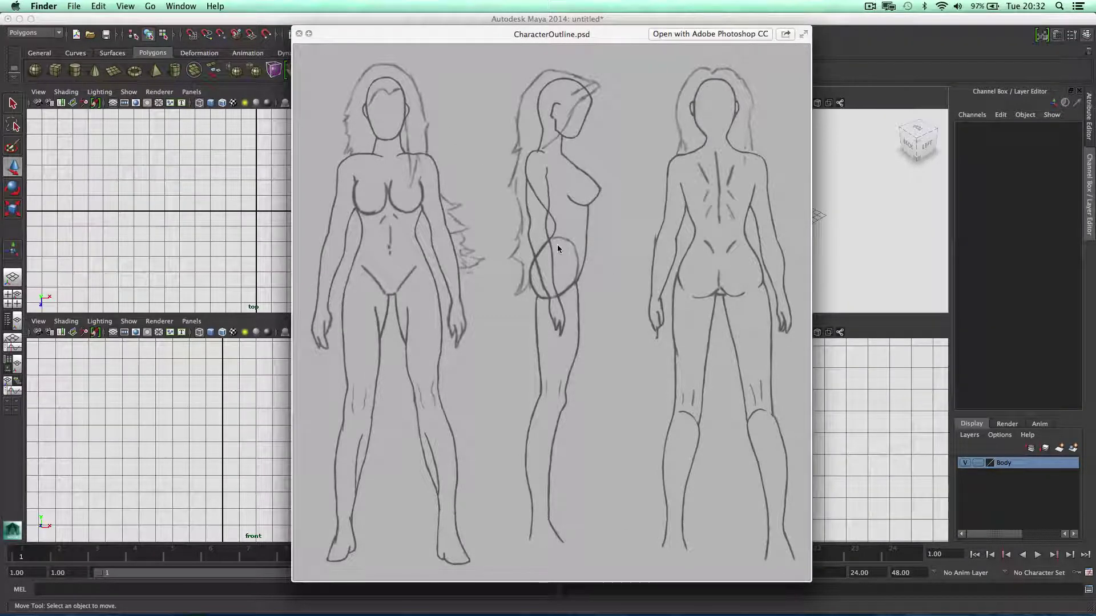
pyautogui.press('space')
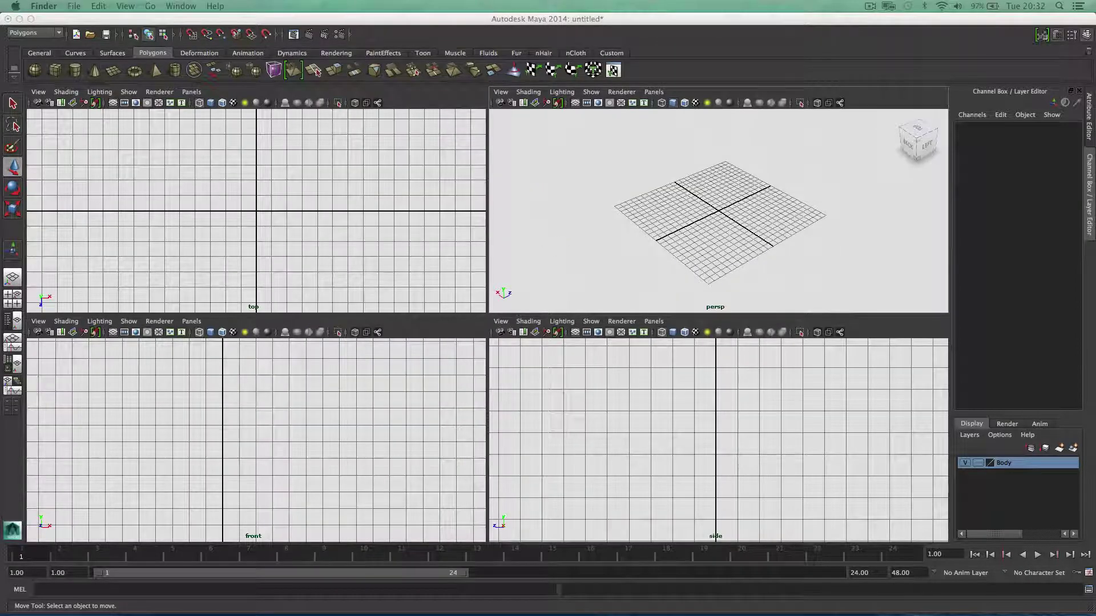
# Preview the separate back, front and side character reference images one after another
pyautogui.press('space')
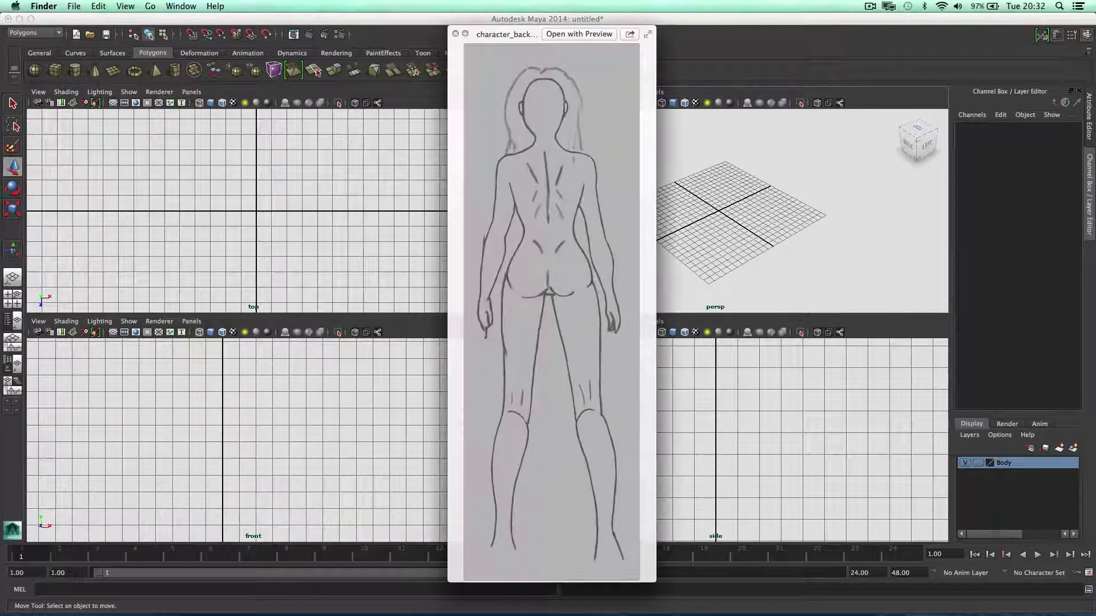
pyautogui.press('space')
pyautogui.press('Down')
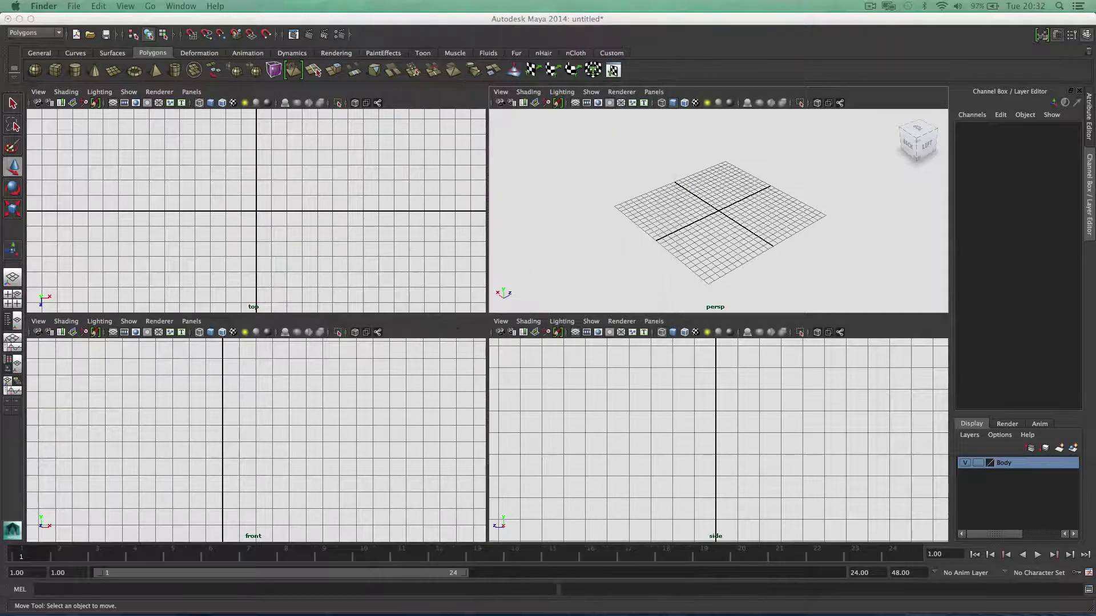
pyautogui.press('space')
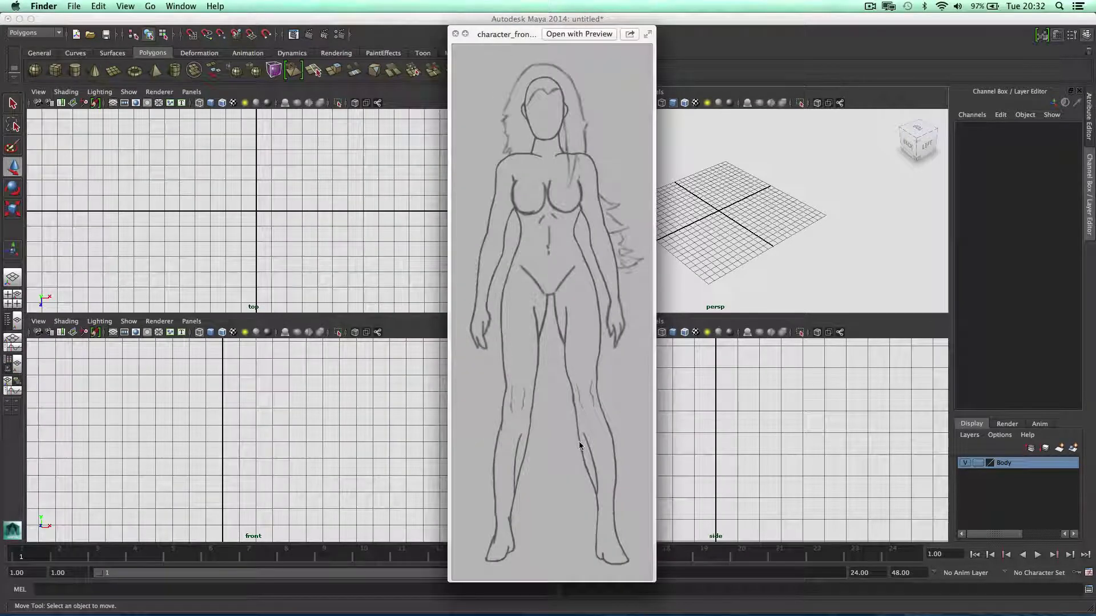
pyautogui.press('Down')
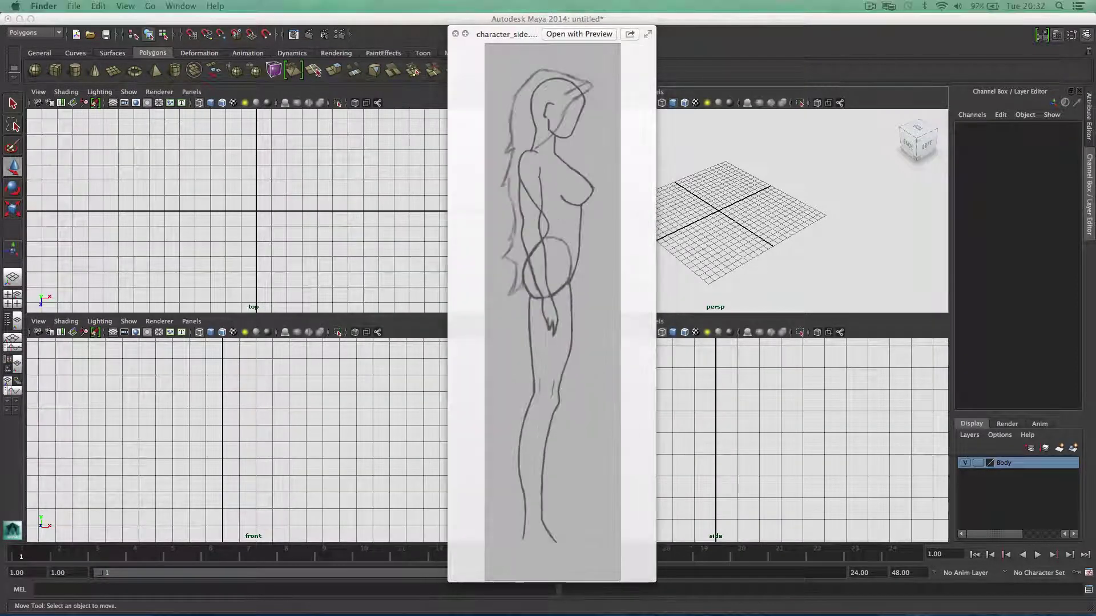
pyautogui.press('space')
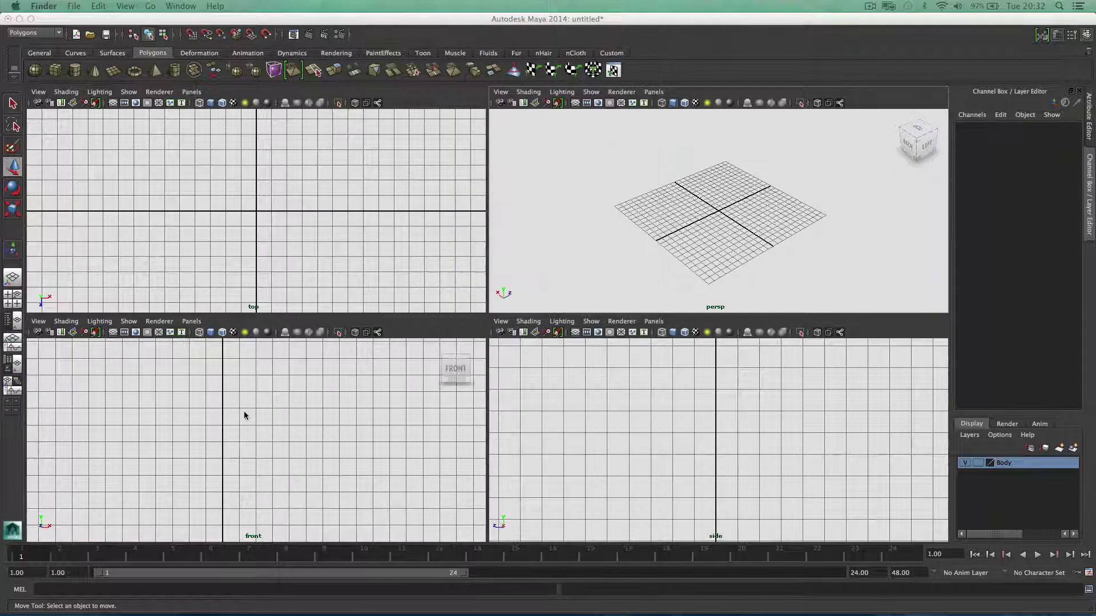
# Import character_front.jpg as an image plane in the front view
pyautogui.click(38, 321)
pyautogui.moveTo(132, 507)
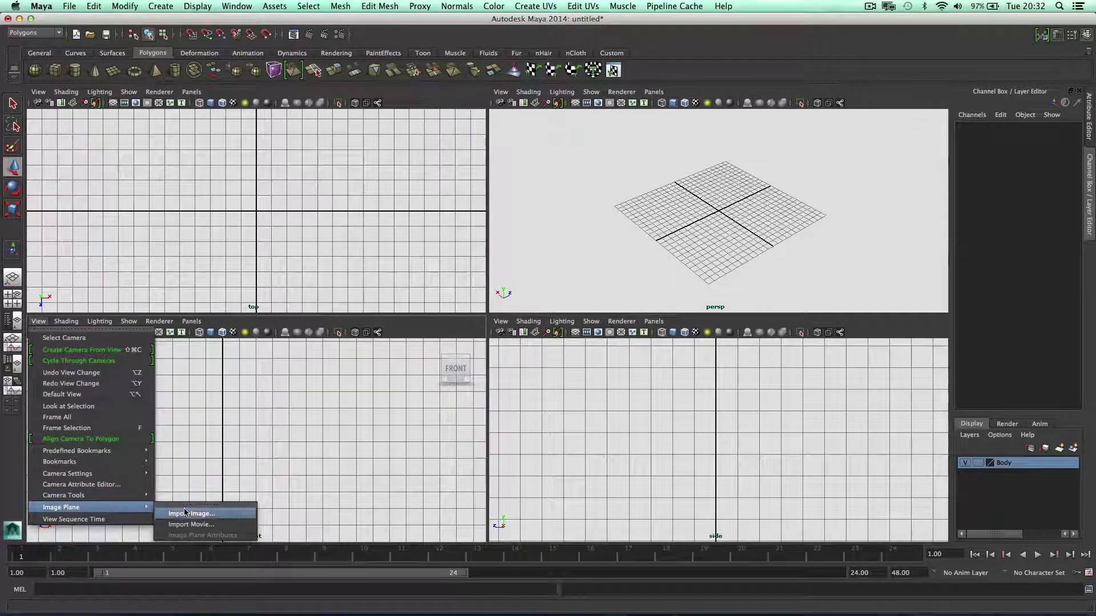
pyautogui.click(185, 513)
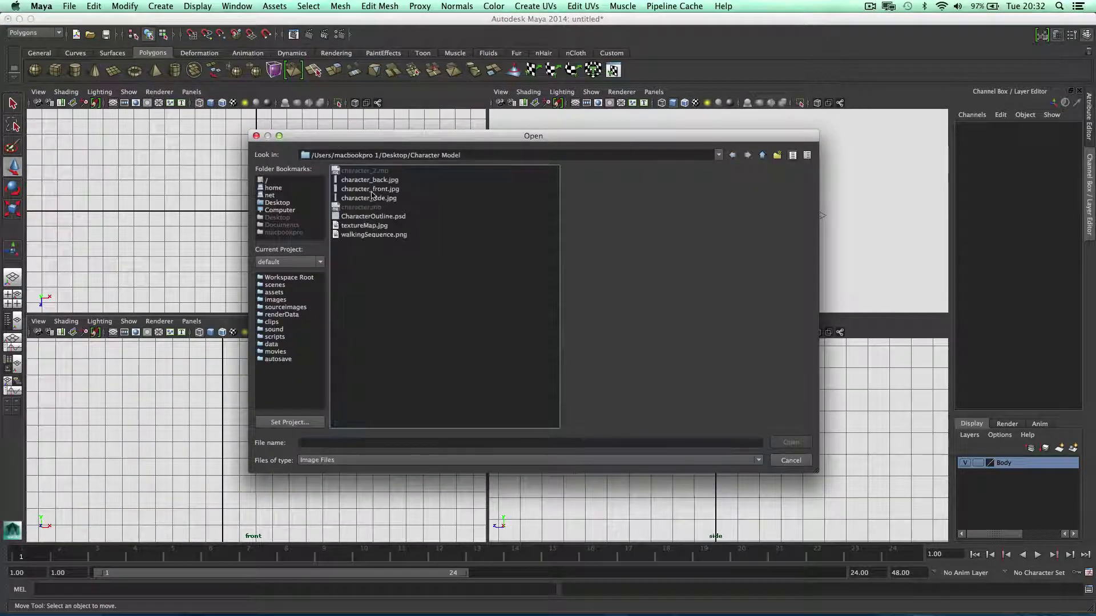
pyautogui.doubleClick(371, 191)
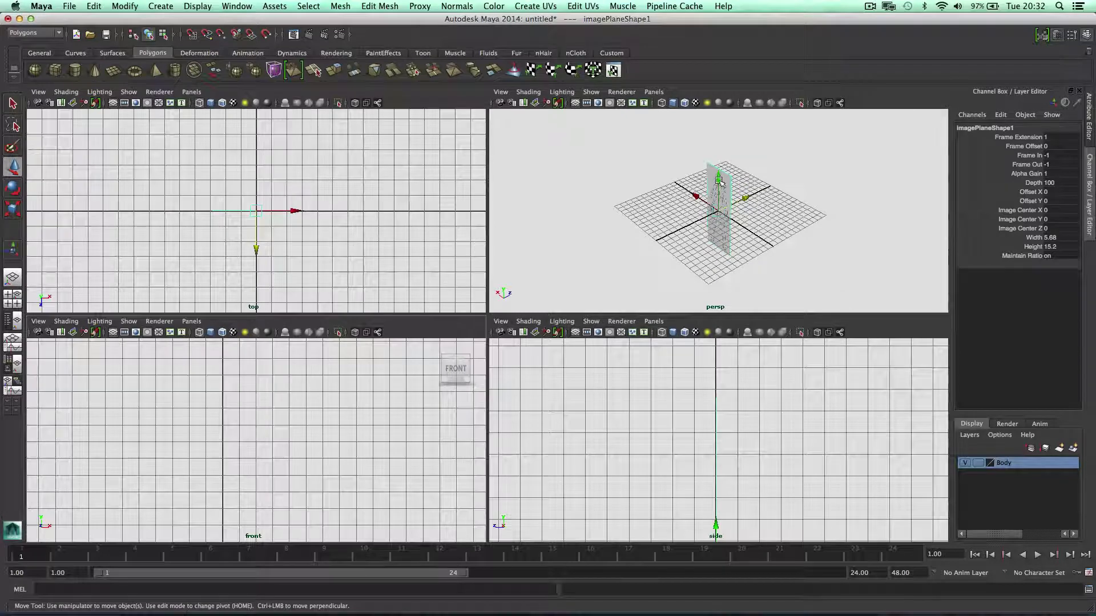
# Raise the front image plane about 7.6 cm to stand on the grid, placing it about 0.2 cm from the origin along Z
pyautogui.scroll(-3, 701, 177)
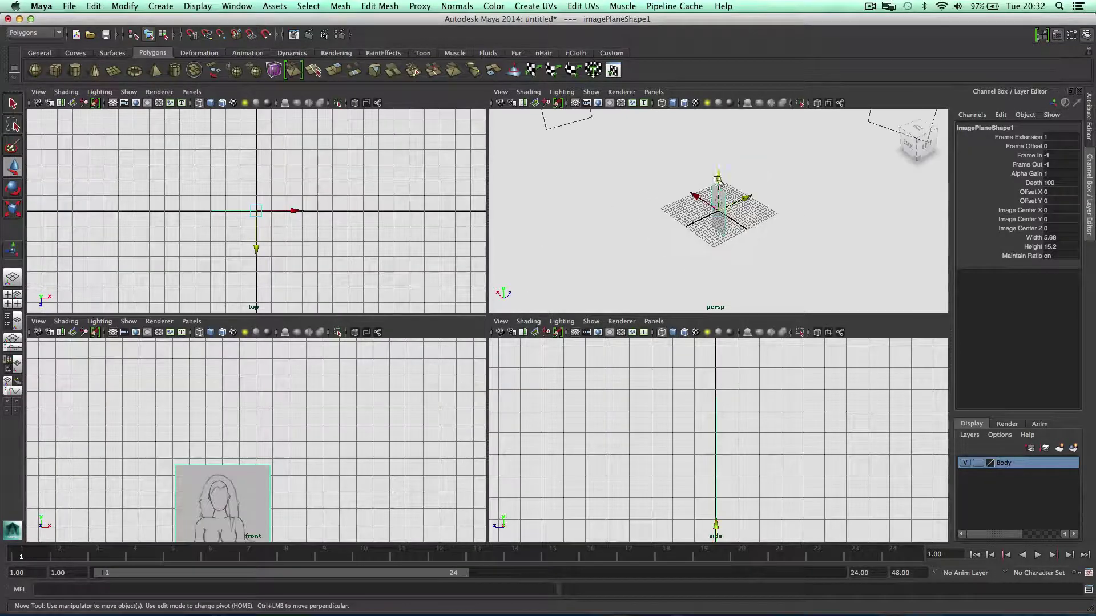
pyautogui.moveTo(718, 181); pyautogui.dragTo(722, 131)
pyautogui.scroll(-5, 403, 411)
pyautogui.scroll(2, 391, 408)
pyautogui.scroll(-1, 276, 409)
pyautogui.moveTo(240, 355); pyautogui.dragTo(242, 420)
pyautogui.moveTo(736, 182); pyautogui.dragTo(817, 140)
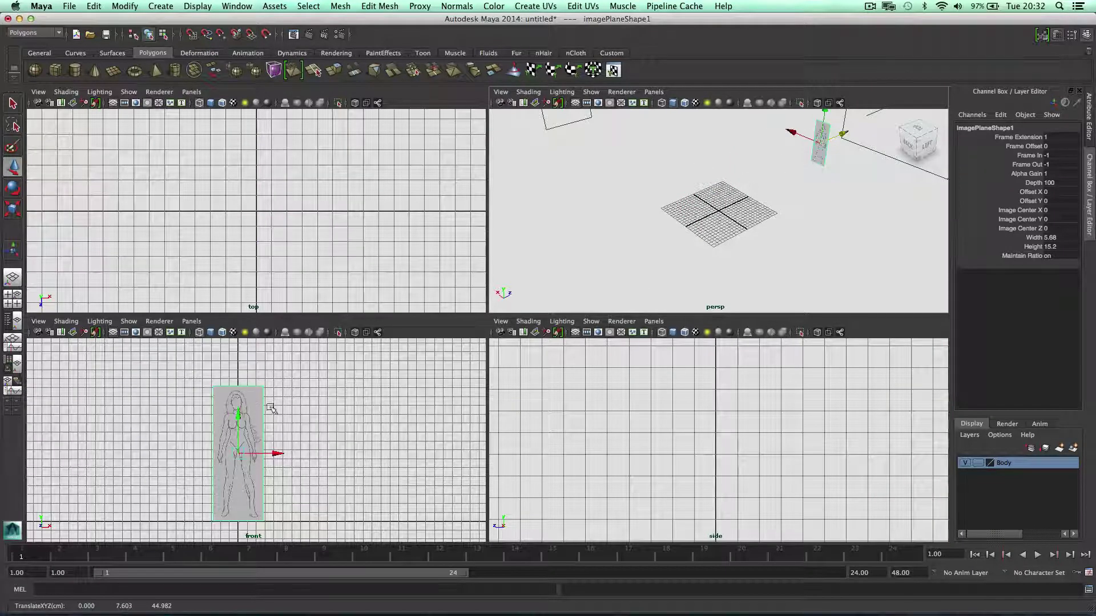
pyautogui.keyDown('alt'); pyautogui.moveTo(297, 398); pyautogui.dragTo(300, 388, button='middle'); pyautogui.keyUp('alt')
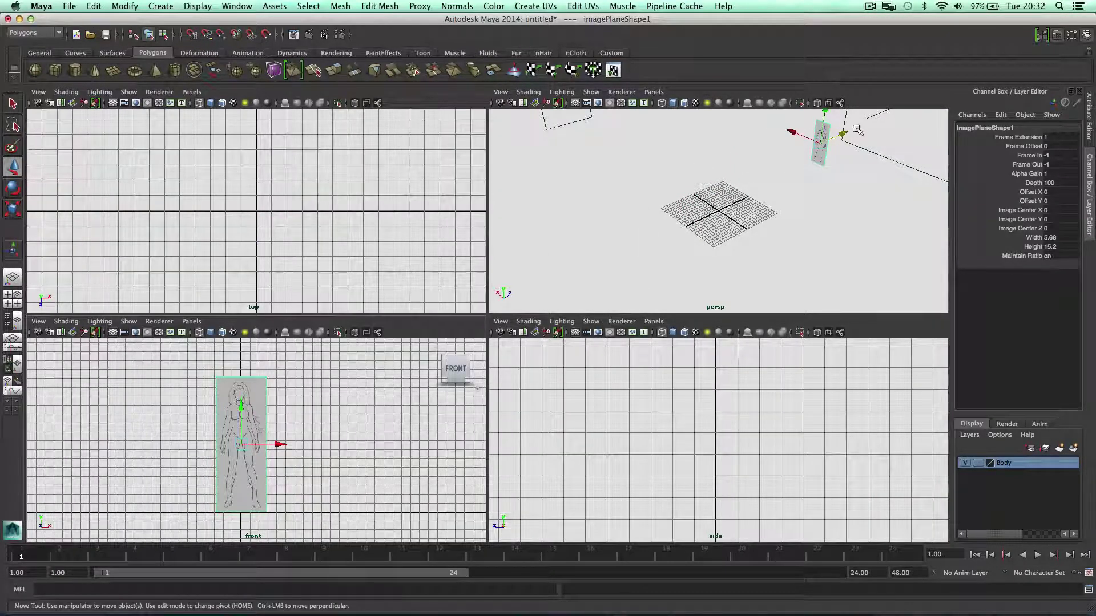
pyautogui.moveTo(854, 129); pyautogui.dragTo(759, 176)
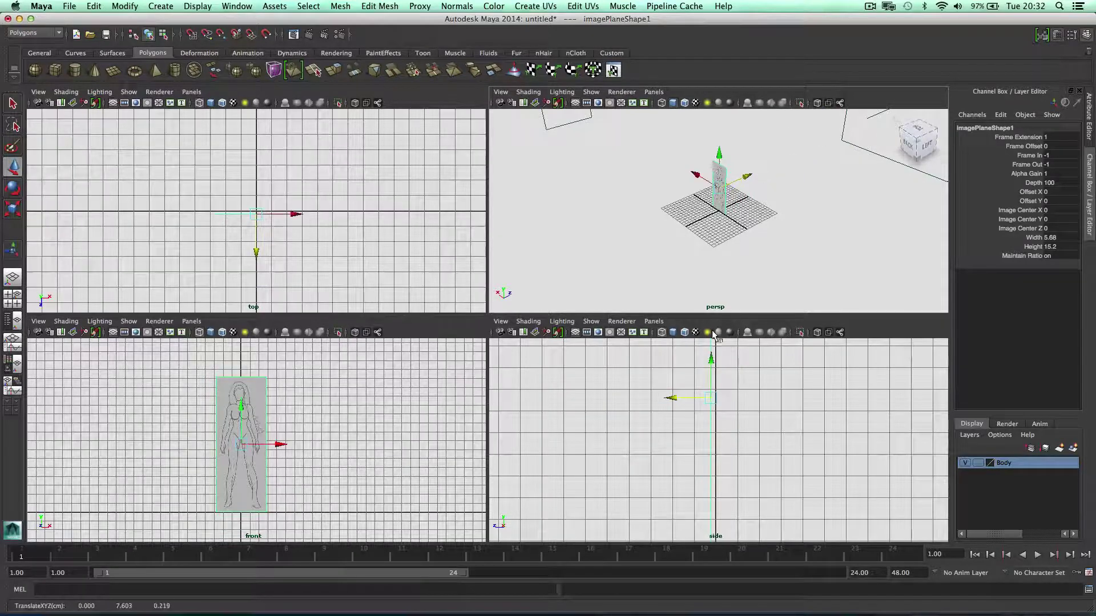
# Import character_side.jpg from the Character Model folder as an image plane in the side view
pyautogui.click(500, 321)
pyautogui.moveTo(541, 506)
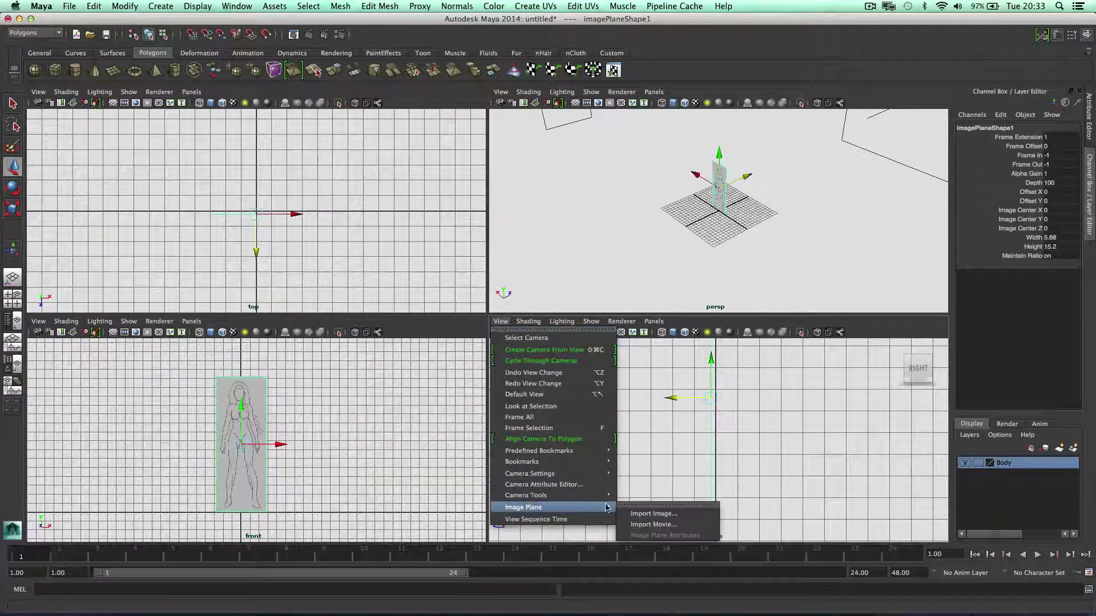
pyautogui.click(651, 513)
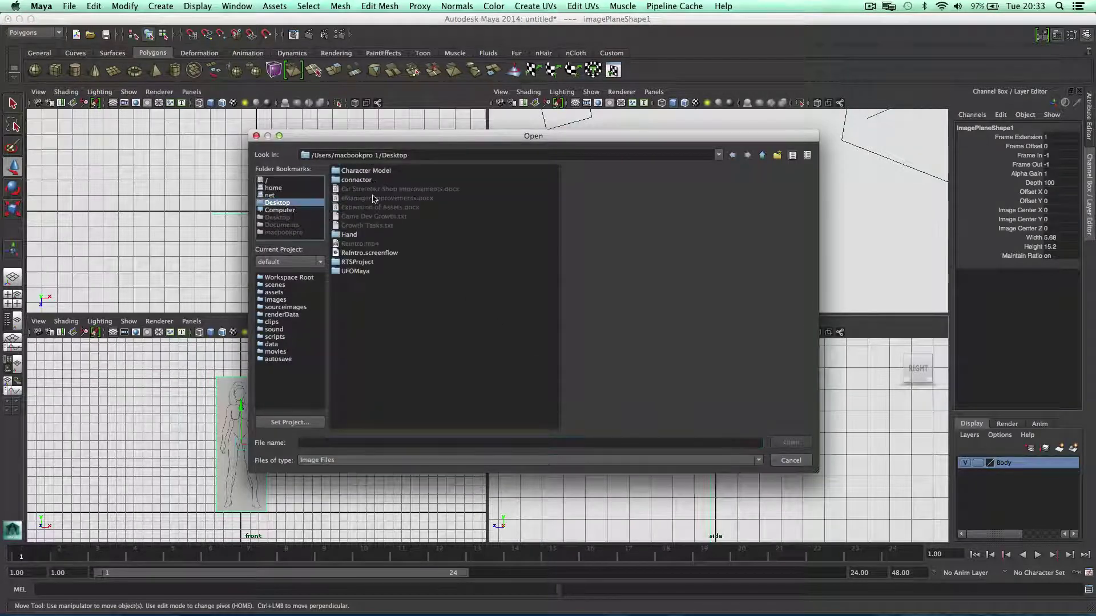
pyautogui.doubleClick(366, 171)
pyautogui.doubleClick(370, 198)
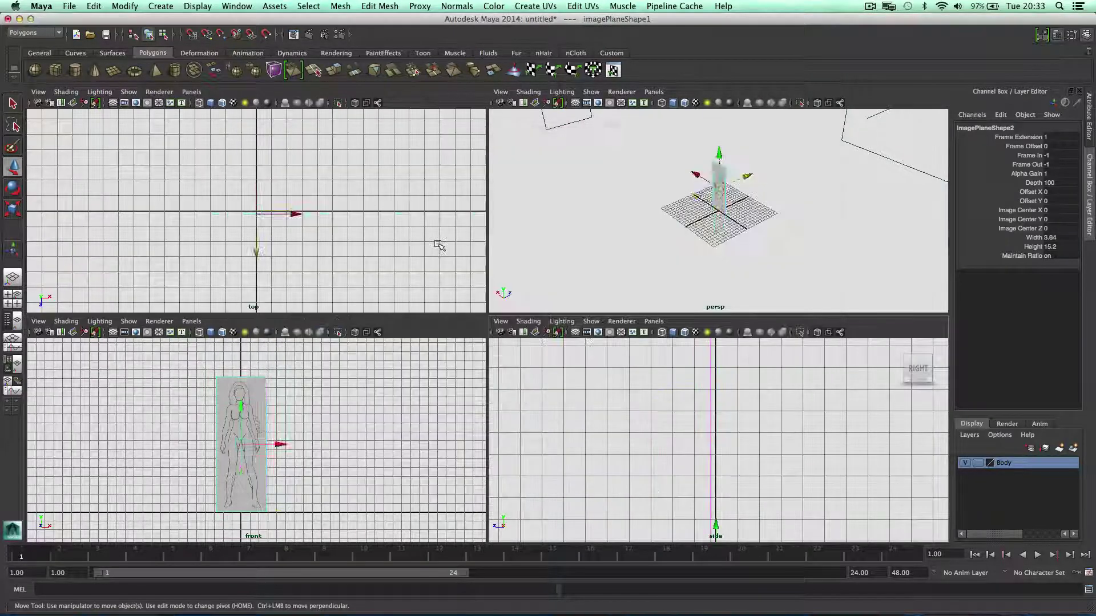
# Raise the side image plane about 7.55 cm in the enlarged perspective view to line up with the front image
pyautogui.press('space')
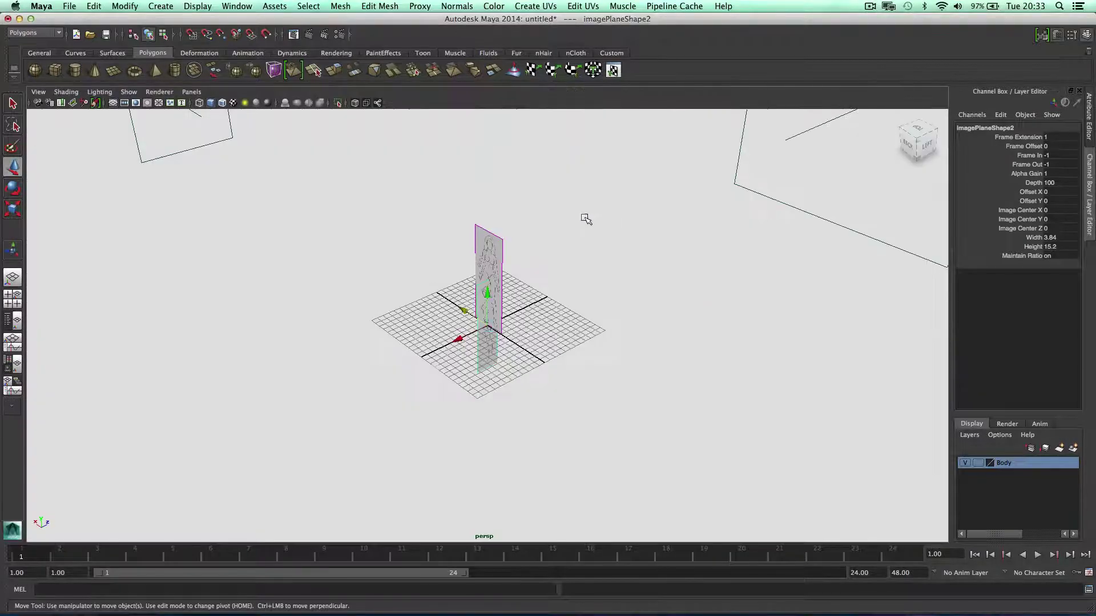
pyautogui.scroll(5, 547, 236)
pyautogui.keyDown('alt'); pyautogui.moveTo(483, 266); pyautogui.dragTo(630, 256); pyautogui.keyUp('alt')
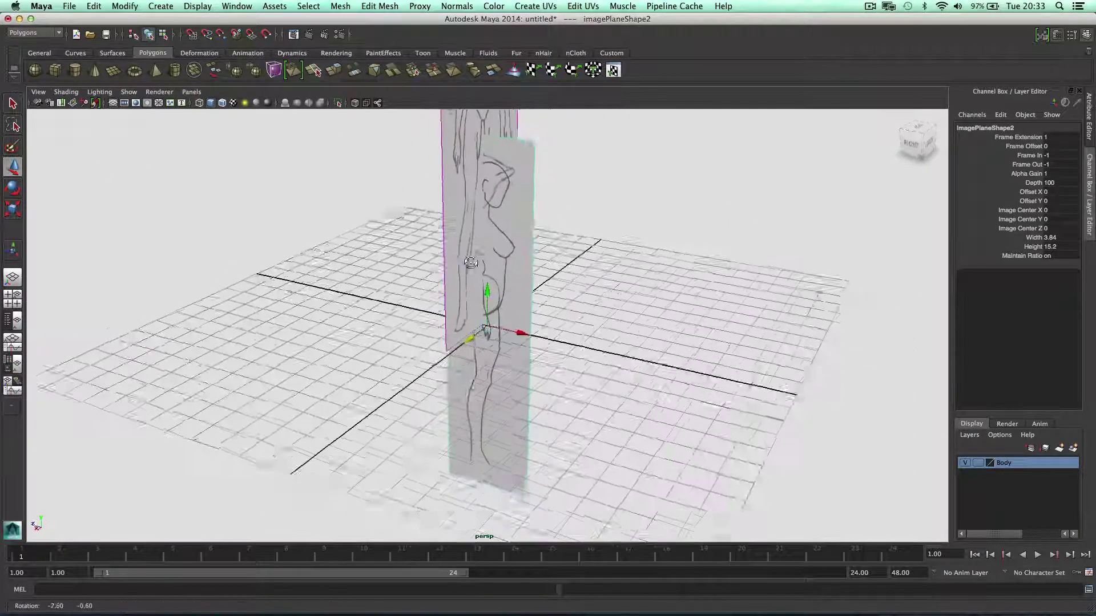
pyautogui.keyDown('alt'); pyautogui.moveTo(463, 271); pyautogui.dragTo(493, 169); pyautogui.keyUp('alt')
pyautogui.keyDown('alt'); pyautogui.moveTo(594, 174); pyautogui.dragTo(516, 180); pyautogui.keyUp('alt')
pyautogui.keyDown('alt'); pyautogui.moveTo(517, 179); pyautogui.dragTo(486, 339, button='middle'); pyautogui.keyUp('alt')
pyautogui.keyDown('alt'); pyautogui.moveTo(485, 341); pyautogui.dragTo(515, 236); pyautogui.keyUp('alt')
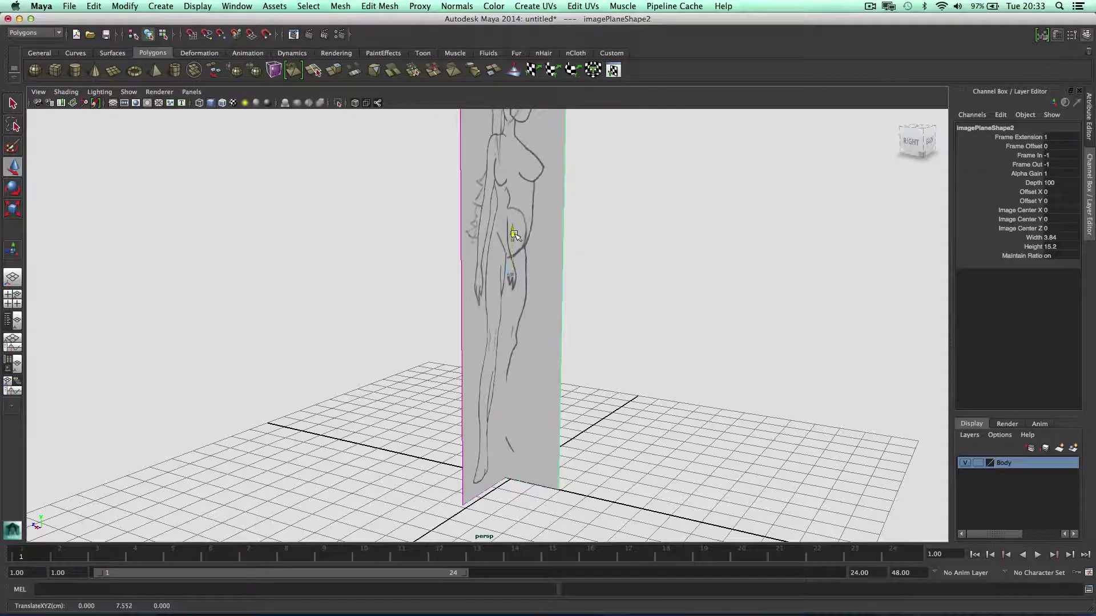
# Move the side and front image planes away from the grid so each stands well clear of the modelling area
pyautogui.press('space')
pyautogui.keyDown('alt'); pyautogui.moveTo(549, 268); pyautogui.dragTo(585, 209, button='middle'); pyautogui.keyUp('alt')
pyautogui.moveTo(582, 220); pyautogui.dragTo(727, 187)
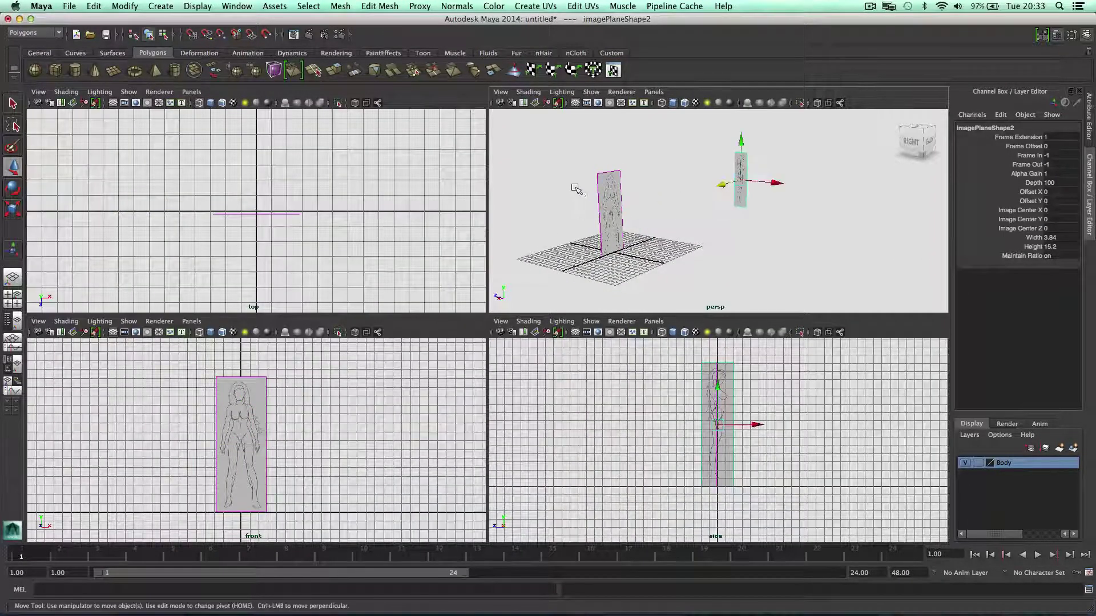
pyautogui.click(608, 211)
pyautogui.moveTo(594, 213); pyautogui.dragTo(582, 202)
pyautogui.press('space')
# Create a polygon cylinder on the perspective grid with a radius of about 1.08 and a height of about 8.26
pyautogui.scroll(-3, 372, 271)
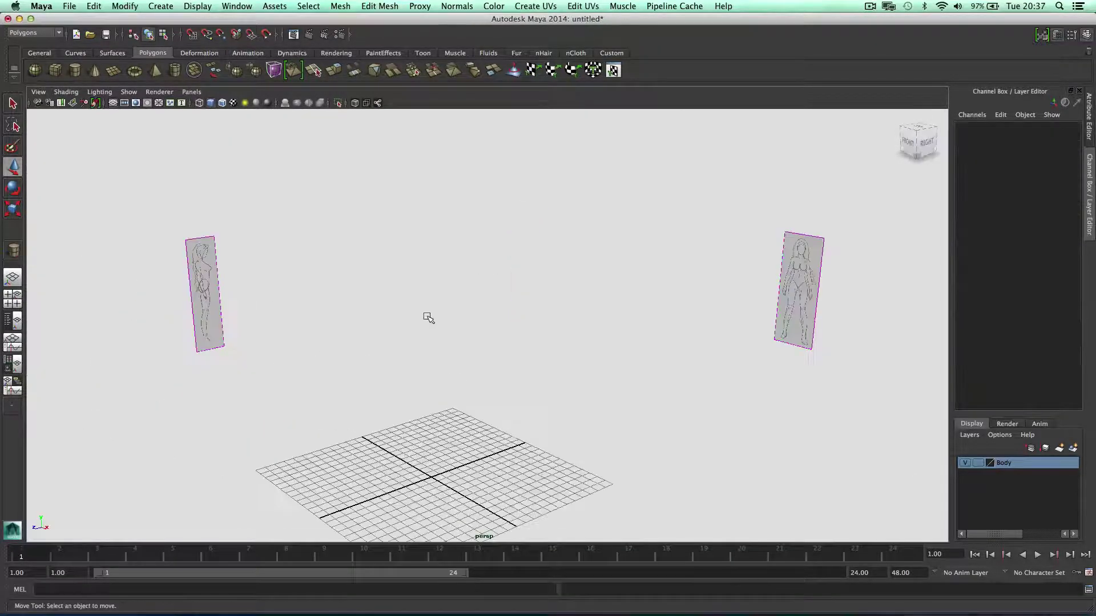
pyautogui.keyDown('alt'); pyautogui.moveTo(429, 318); pyautogui.dragTo(437, 289); pyautogui.keyUp('alt')
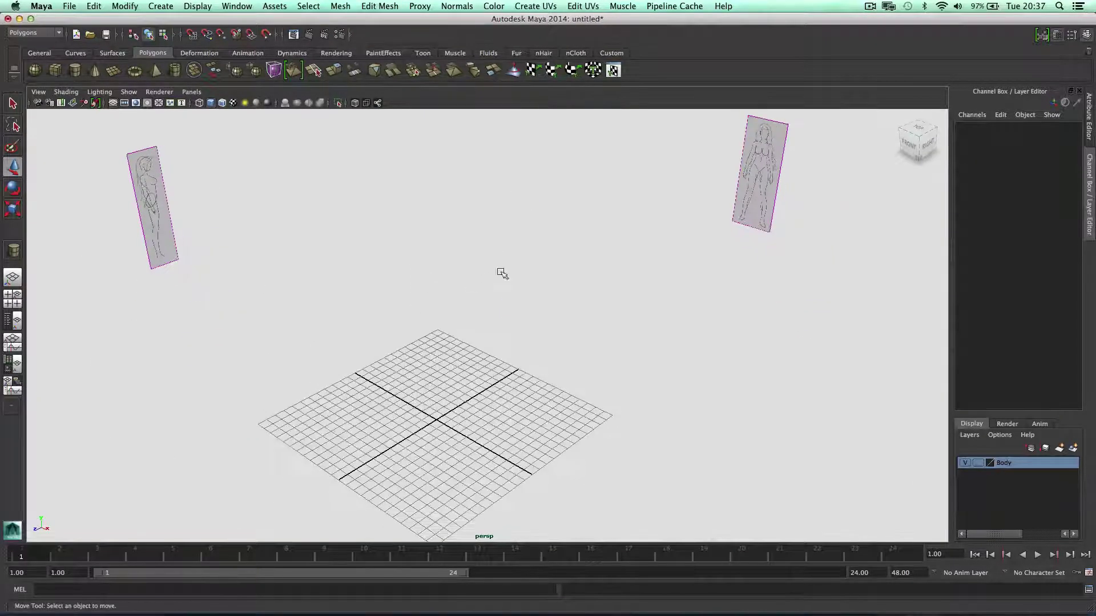
pyautogui.click(75, 70)
pyautogui.moveTo(463, 416); pyautogui.dragTo(449, 339)
# Set the cylinder's axis subdivisions to 8 and its height subdivisions to 8
pyautogui.click(1002, 257)
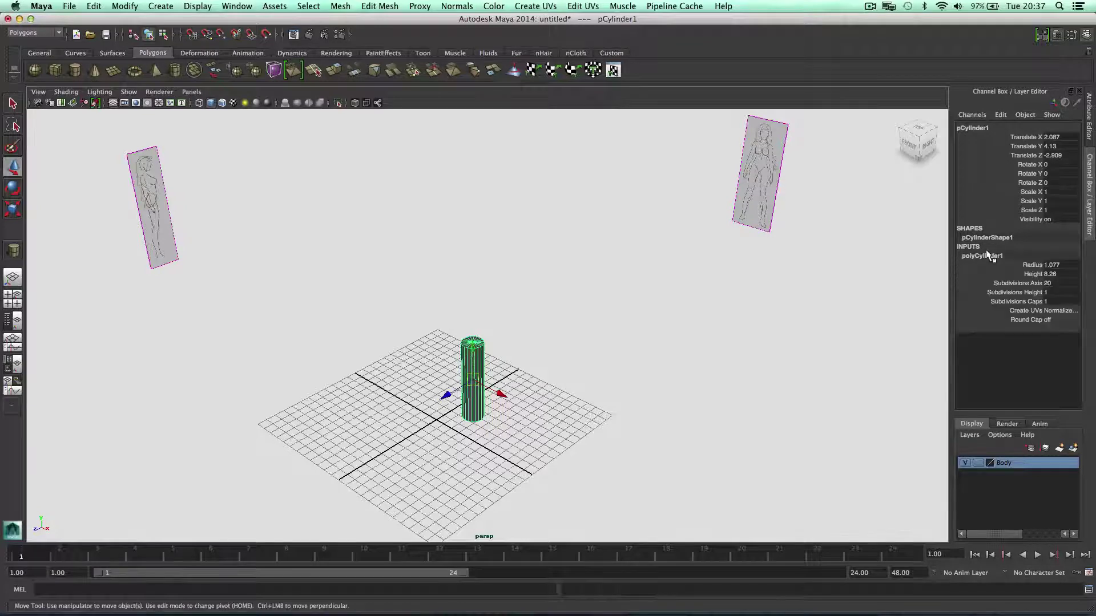
pyautogui.click(1022, 285)
pyautogui.write('8')
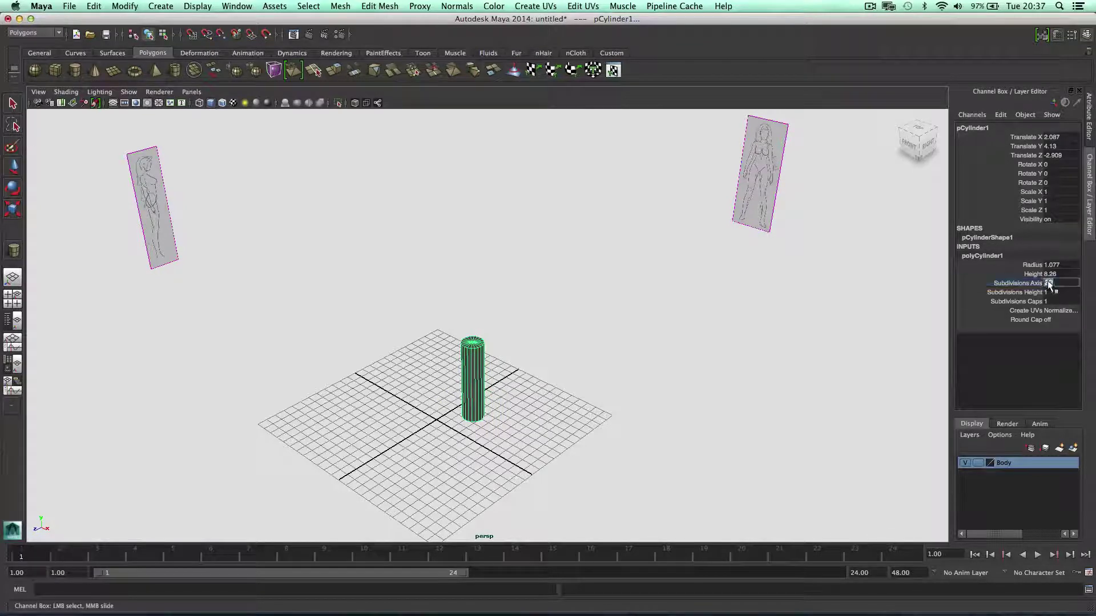
pyautogui.click(1055, 292)
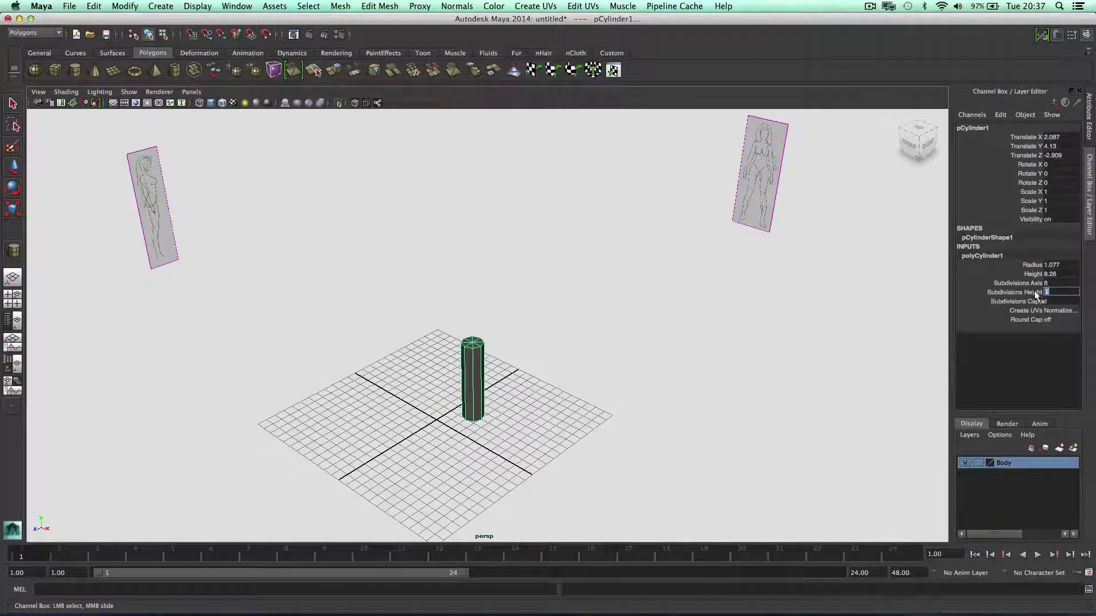
pyautogui.write('8')
pyautogui.press('Return')
# Delete the eight triangular faces that cap the top of the cylinder
pyautogui.scroll(5, 494, 375)
pyautogui.moveTo(432, 359); pyautogui.dragTo(435, 384, button='right')
pyautogui.click(465, 374)
pyautogui.scroll(3, 460, 374)
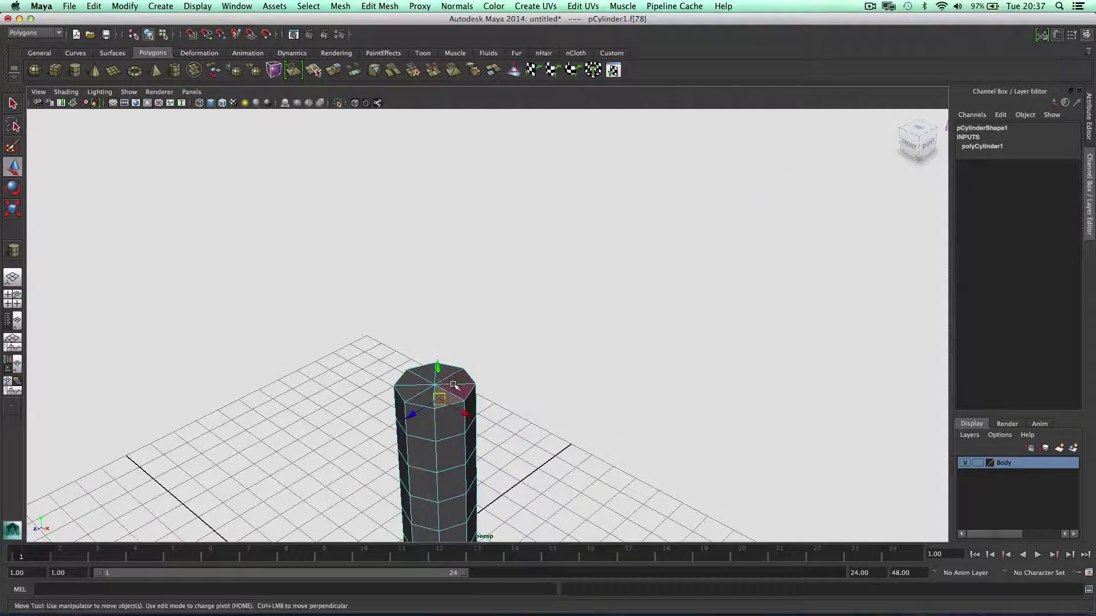
pyautogui.keyDown('shift'); pyautogui.click(454, 386); pyautogui.keyUp('shift')
pyautogui.keyDown('shift'); pyautogui.click(456, 379); pyautogui.keyUp('shift')
pyautogui.keyDown('shift'); pyautogui.click(444, 373); pyautogui.keyUp('shift')
pyautogui.keyDown('shift'); pyautogui.click(422, 374); pyautogui.keyUp('shift')
pyautogui.keyDown('shift'); pyautogui.click(411, 382); pyautogui.keyUp('shift')
pyautogui.keyDown('shift'); pyautogui.click(414, 389); pyautogui.keyUp('shift')
pyautogui.keyDown('shift'); pyautogui.click(429, 398); pyautogui.keyUp('shift')
pyautogui.press('Delete')
# Delete the eight triangular cap faces on the underside of the cylinder
pyautogui.scroll(-2, 443, 408)
pyautogui.keyDown('alt'); pyautogui.moveTo(468, 395); pyautogui.dragTo(460, 339, button='middle'); pyautogui.keyUp('alt')
pyautogui.keyDown('alt'); pyautogui.moveTo(461, 338); pyautogui.dragTo(452, 251); pyautogui.keyUp('alt')
pyautogui.click(433, 388)
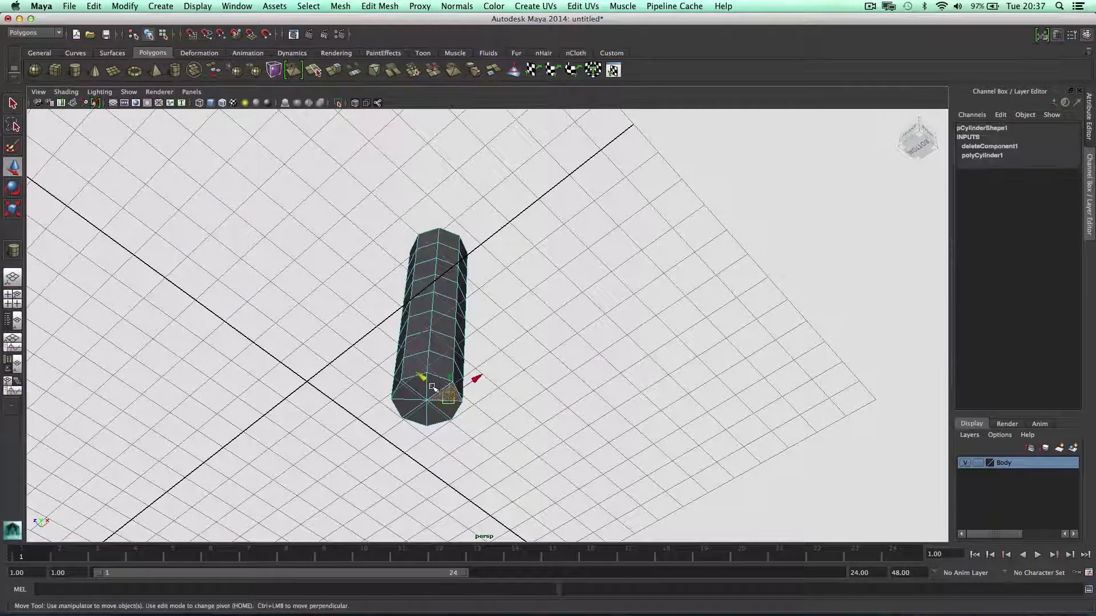
pyautogui.keyDown('shift'); pyautogui.click(436, 382); pyautogui.keyUp('shift')
pyautogui.keyDown('shift'); pyautogui.click(415, 389); pyautogui.keyUp('shift')
pyautogui.keyDown('shift'); pyautogui.click(404, 401); pyautogui.keyUp('shift')
pyautogui.keyDown('shift'); pyautogui.click(404, 403); pyautogui.keyUp('shift')
pyautogui.keyDown('shift'); pyautogui.click(417, 414); pyautogui.keyUp('shift')
pyautogui.keyDown('shift'); pyautogui.click(436, 414); pyautogui.keyUp('shift')
pyautogui.keyDown('shift'); pyautogui.click(449, 409); pyautogui.keyUp('shift')
pyautogui.press('Delete')
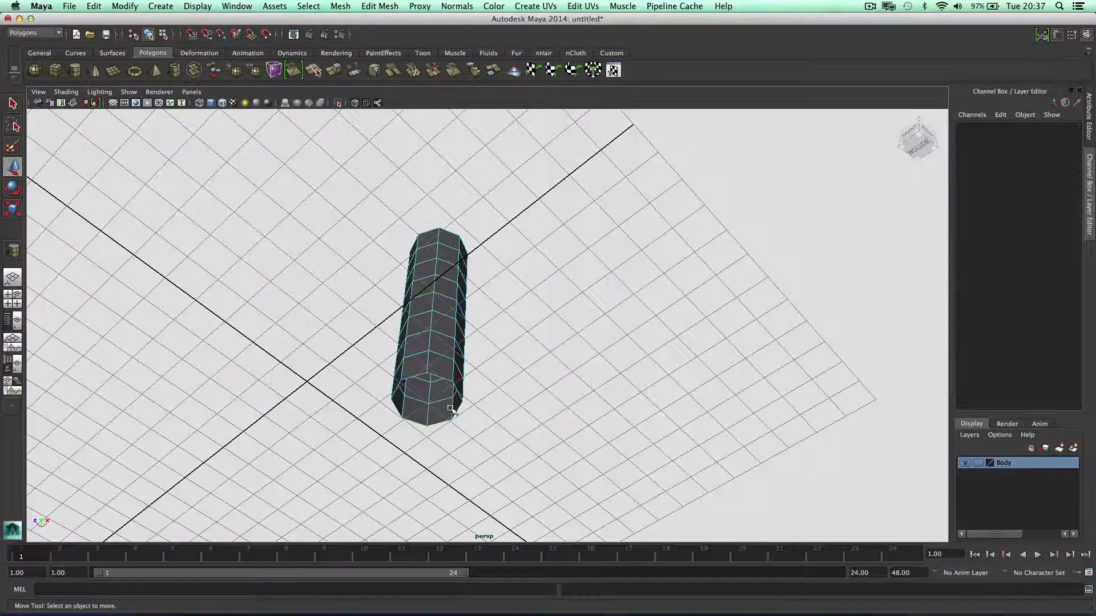
# In the front view, place the cylinder over the reference leg at about X 1.13, Y 5.59 and scale its height to about 0.8
pyautogui.keyDown('alt'); pyautogui.moveTo(451, 409); pyautogui.dragTo(387, 399); pyautogui.keyUp('alt')
pyautogui.press('space')
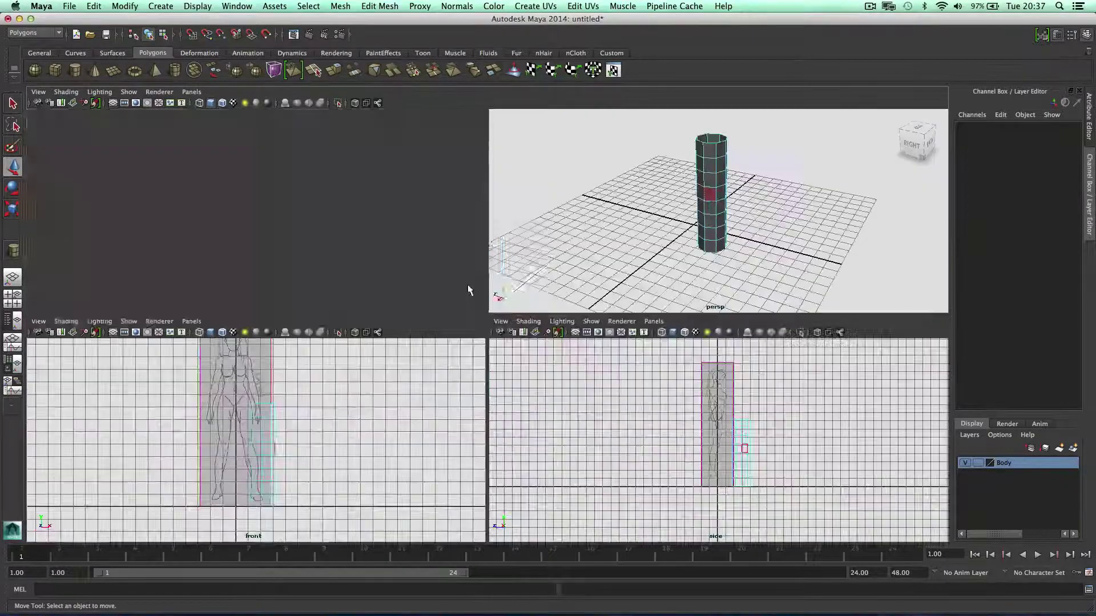
pyautogui.press('space')
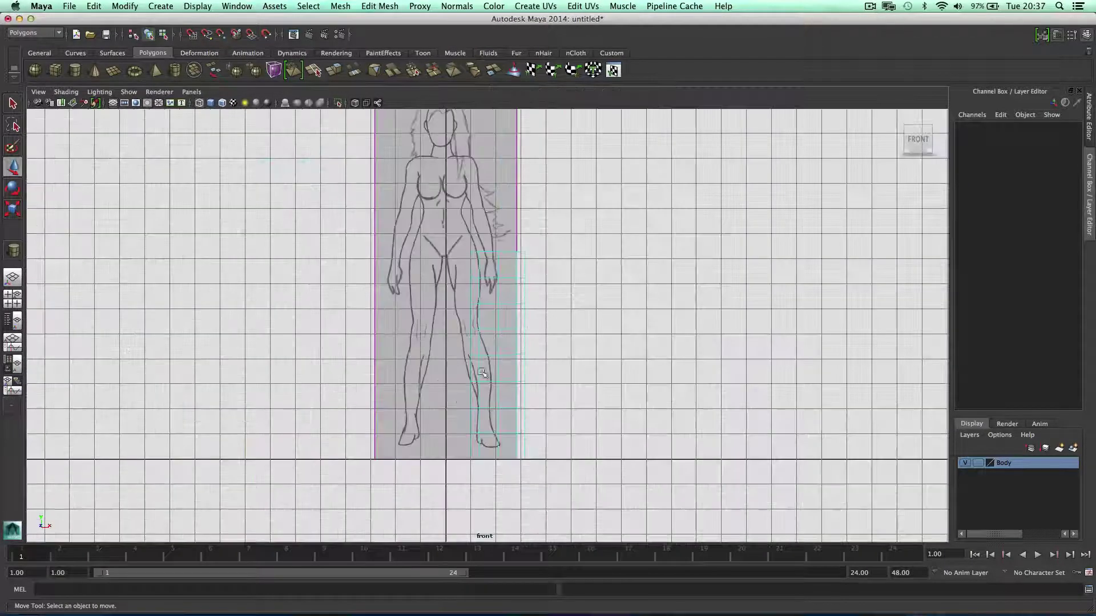
pyautogui.click(526, 305)
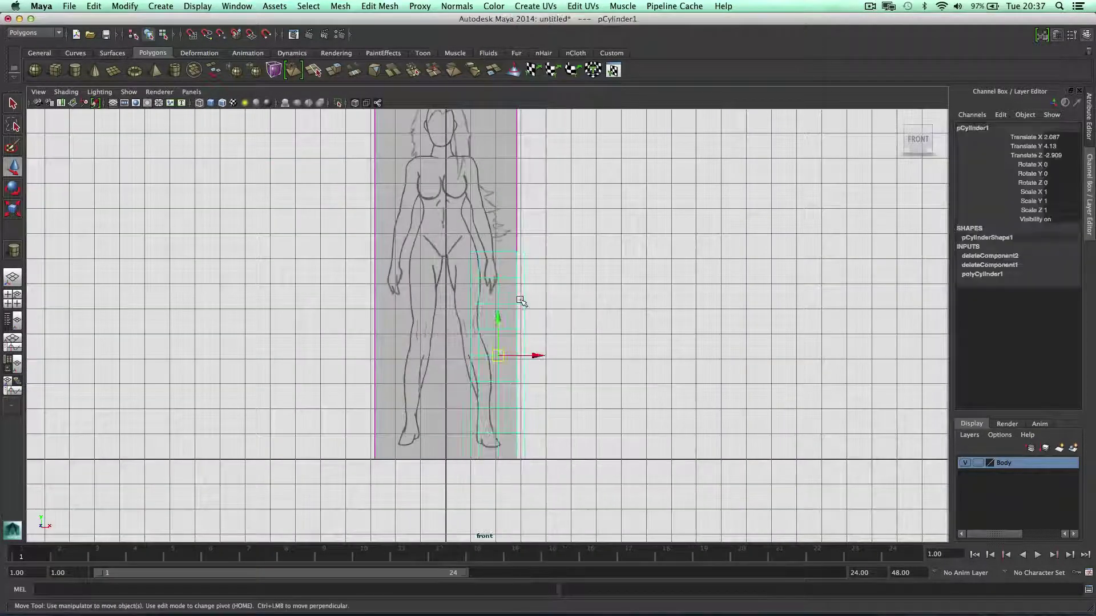
pyautogui.moveTo(523, 355); pyautogui.dragTo(470, 273)
pyautogui.hotkey('ctrl', 'z')
pyautogui.press('r')
pyautogui.press('w')
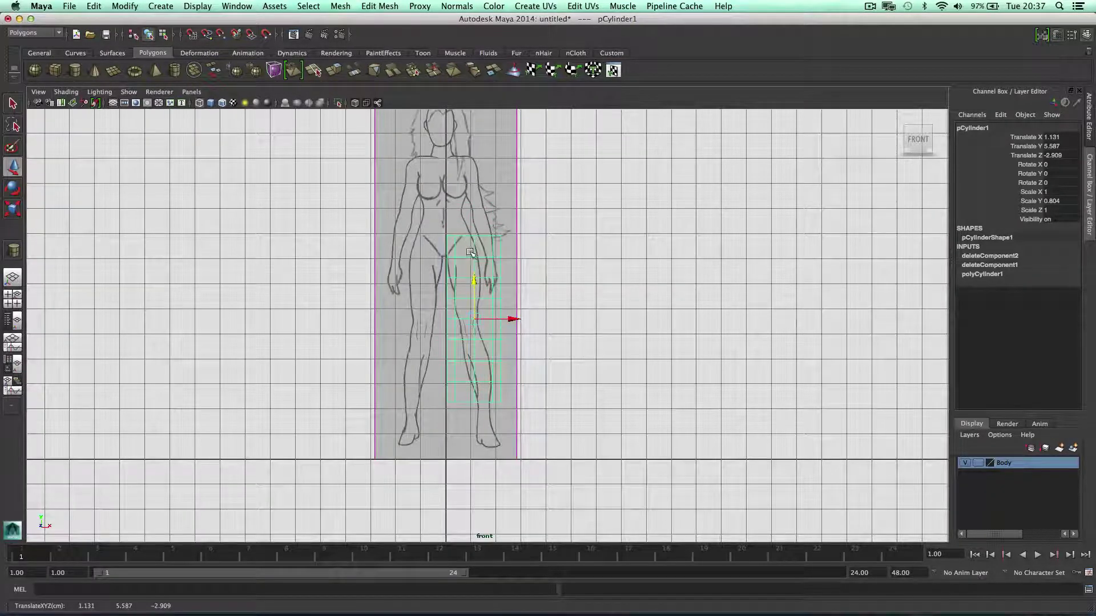
# Refit the cylinder to the leg, scaling it to about 0.44 in X and 0.9 in Y and moving it to about X 0.93, Y 5.13
pyautogui.press('r')
pyautogui.moveTo(471, 253); pyautogui.dragTo(473, 276)
pyautogui.press('e')
pyautogui.press('w')
pyautogui.press('t')
pyautogui.press('r')
pyautogui.moveTo(524, 329)
pyautogui.mouseDown()
pyautogui.moveTo(495, 327)
pyautogui.moveTo(511, 328)
pyautogui.mouseUp()
pyautogui.scroll(4, 509, 326)
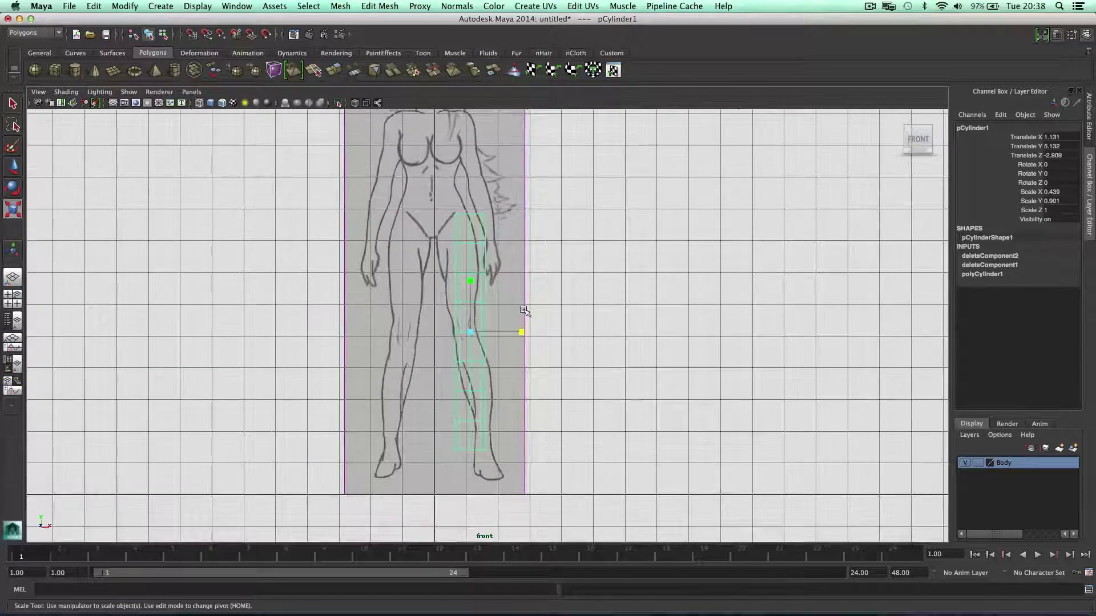
pyautogui.press('w')
pyautogui.moveTo(503, 332); pyautogui.dragTo(500, 333)
# Shift the cylinder's top vertex ring toward the centre line and widen it to match the hip in the front reference
pyautogui.moveTo(462, 216); pyautogui.dragTo(432, 210, button='right')
pyautogui.moveTo(521, 227); pyautogui.dragTo(457, 214)
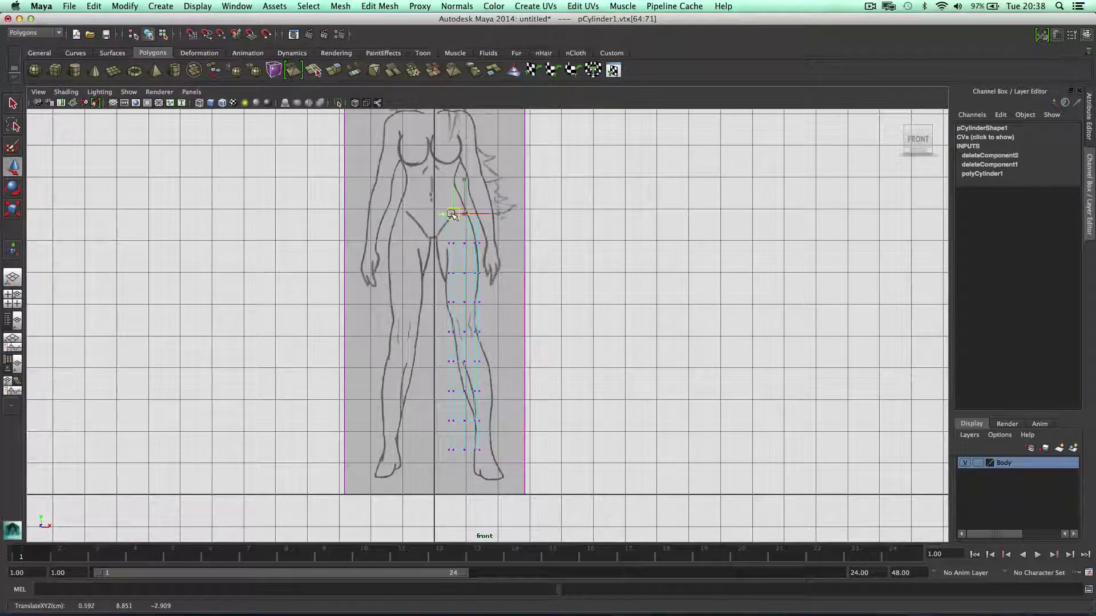
pyautogui.press('t')
pyautogui.press('r')
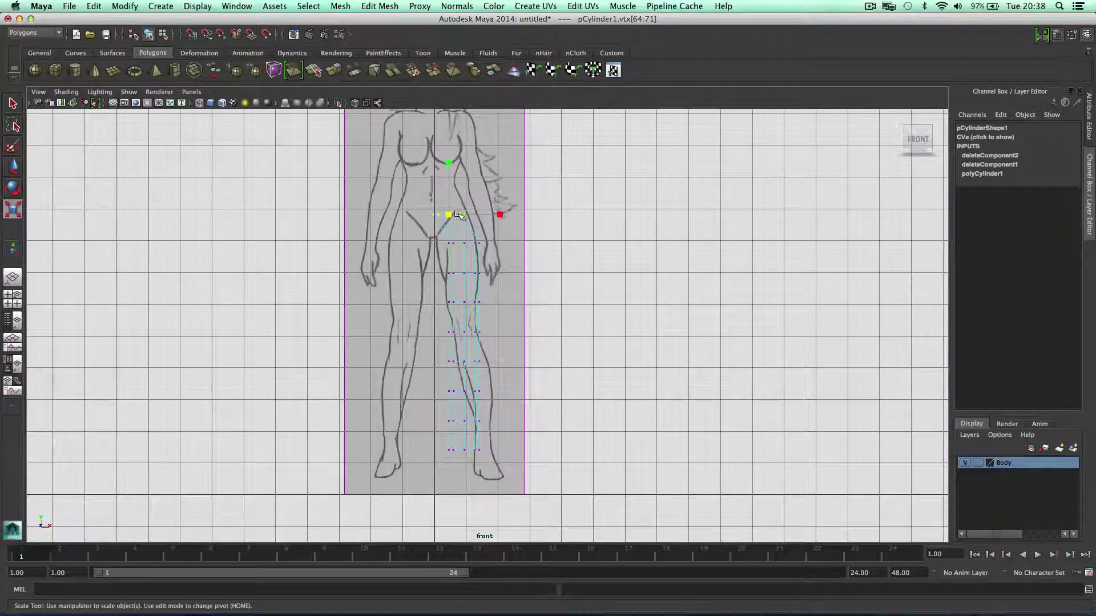
pyautogui.click(450, 214)
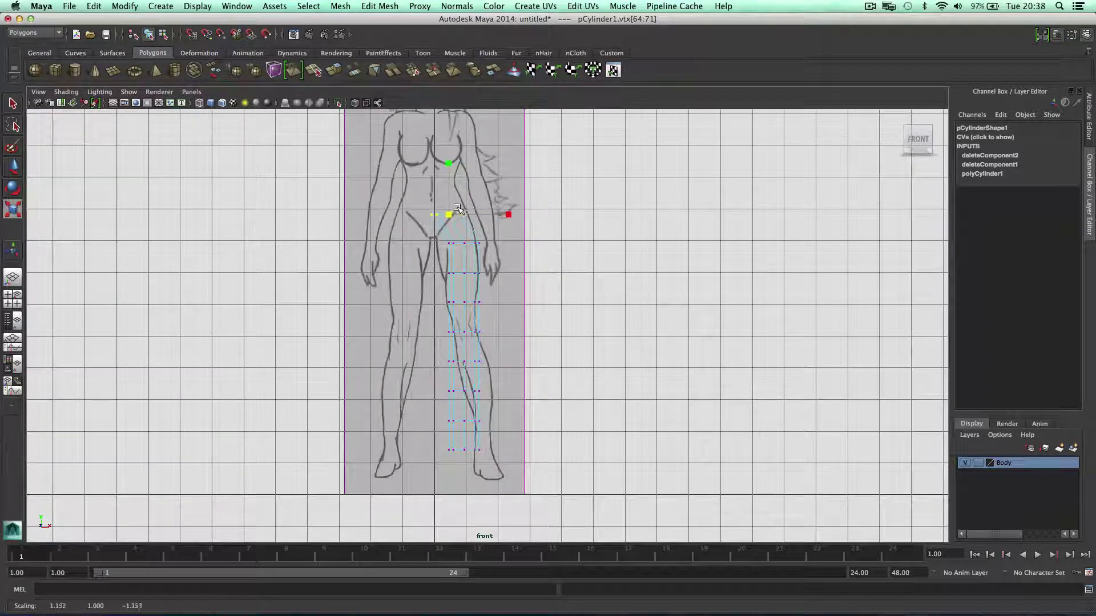
# Scale and move the second and third vertex rings to follow the upper thigh outline in the front view
pyautogui.moveTo(442, 227); pyautogui.dragTo(467, 275)
pyautogui.press('w')
pyautogui.press('r')
pyautogui.press('e')
pyautogui.press('w')
# Narrow and reposition the lower thigh and knee vertex rings to fit the leg outline in the front view
pyautogui.click(467, 302)
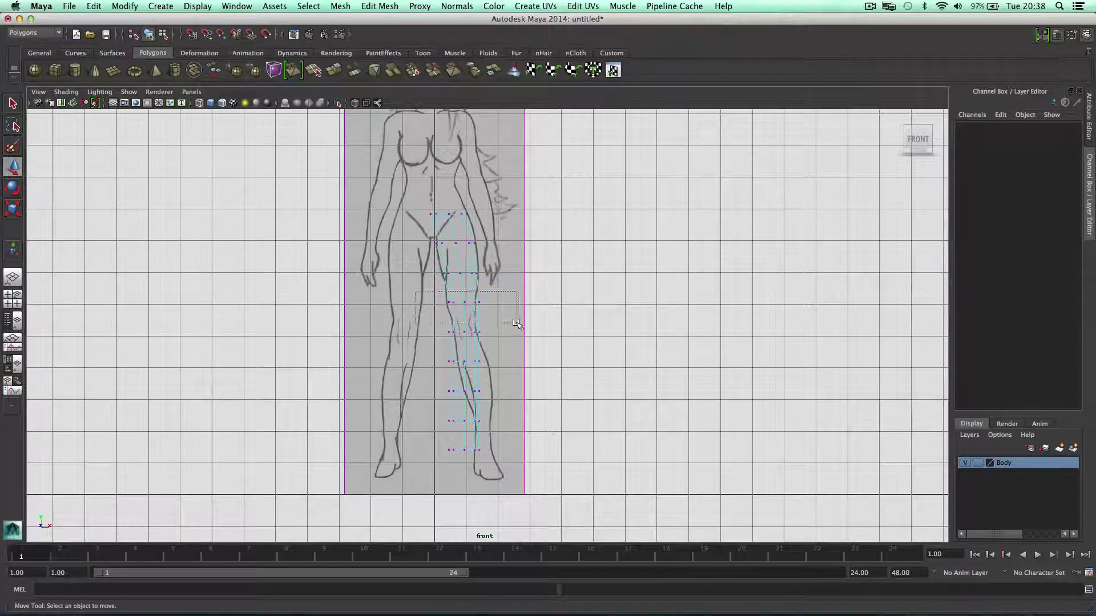
pyautogui.press('r')
pyautogui.moveTo(517, 323); pyautogui.dragTo(457, 337)
pyautogui.press('e')
pyautogui.press('w')
pyautogui.press('t')
pyautogui.press('r')
pyautogui.press('w')
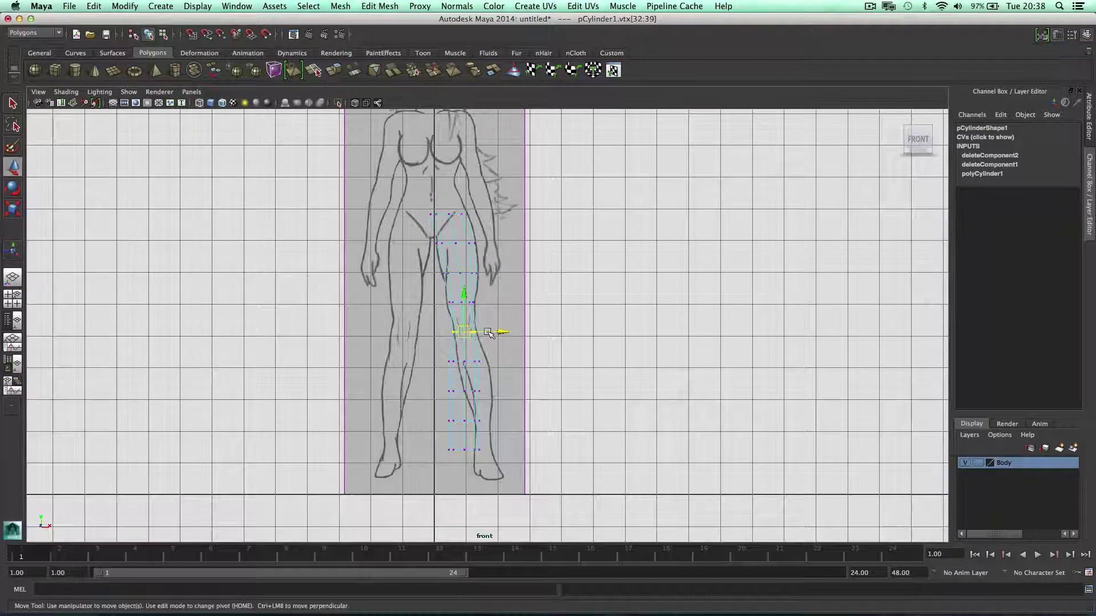
# Move and scale the two vertex rings below the knee to match the calf outline in the front view
pyautogui.moveTo(437, 348); pyautogui.dragTo(499, 376)
pyautogui.press('r')
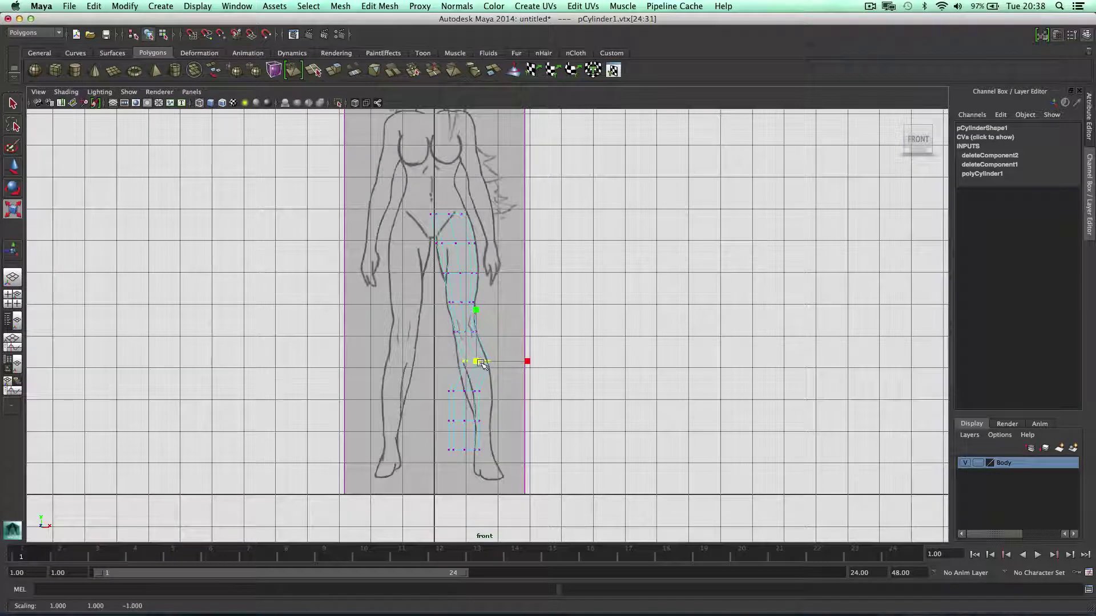
pyautogui.press('w')
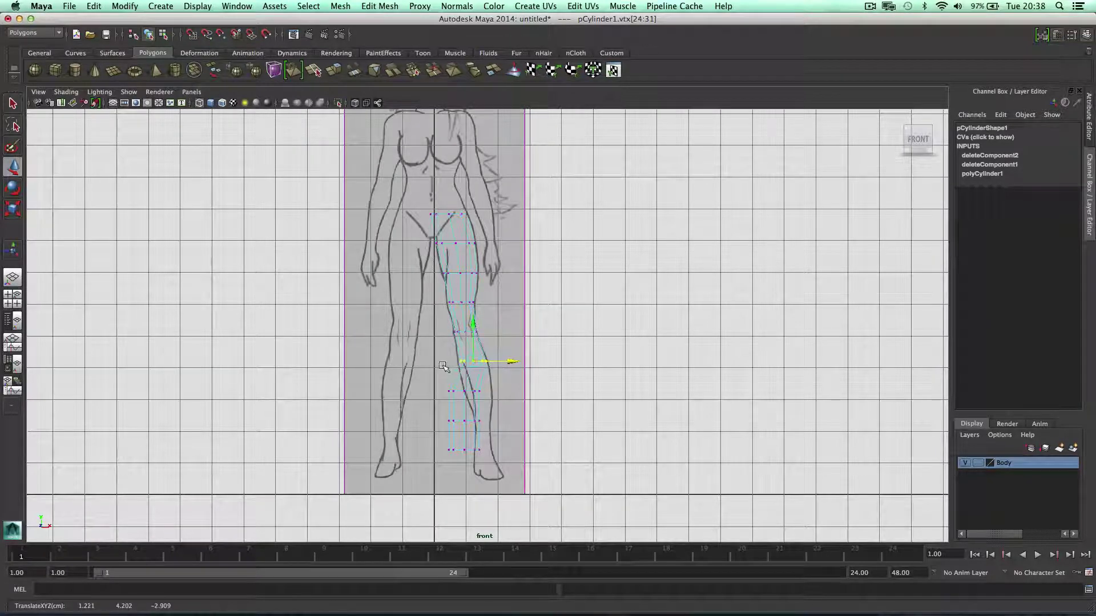
pyautogui.moveTo(442, 367); pyautogui.dragTo(505, 391)
pyautogui.press('r')
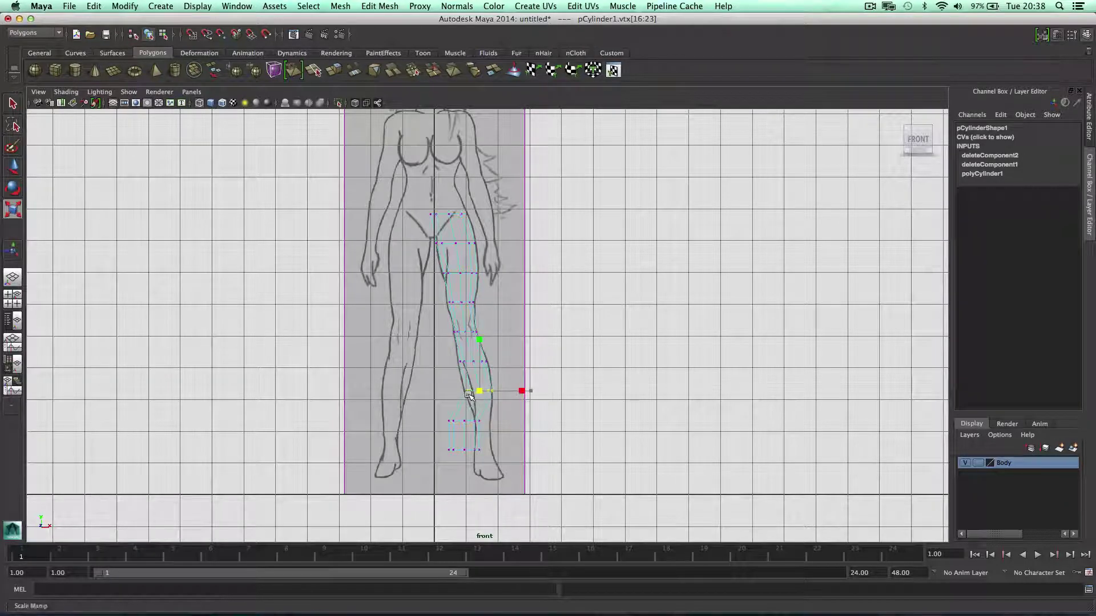
# Move and narrow the two lowest vertex rings to fit the lower shin and ankle in the front view
pyautogui.moveTo(433, 409); pyautogui.dragTo(494, 432)
pyautogui.press('q')
pyautogui.press('w')
pyautogui.press('r')
pyautogui.moveTo(483, 420); pyautogui.dragTo(467, 425)
pyautogui.press('w')
pyautogui.click(505, 421)
pyautogui.press('r')
pyautogui.moveTo(484, 422); pyautogui.dragTo(467, 460)
pyautogui.press('w')
pyautogui.press('r')
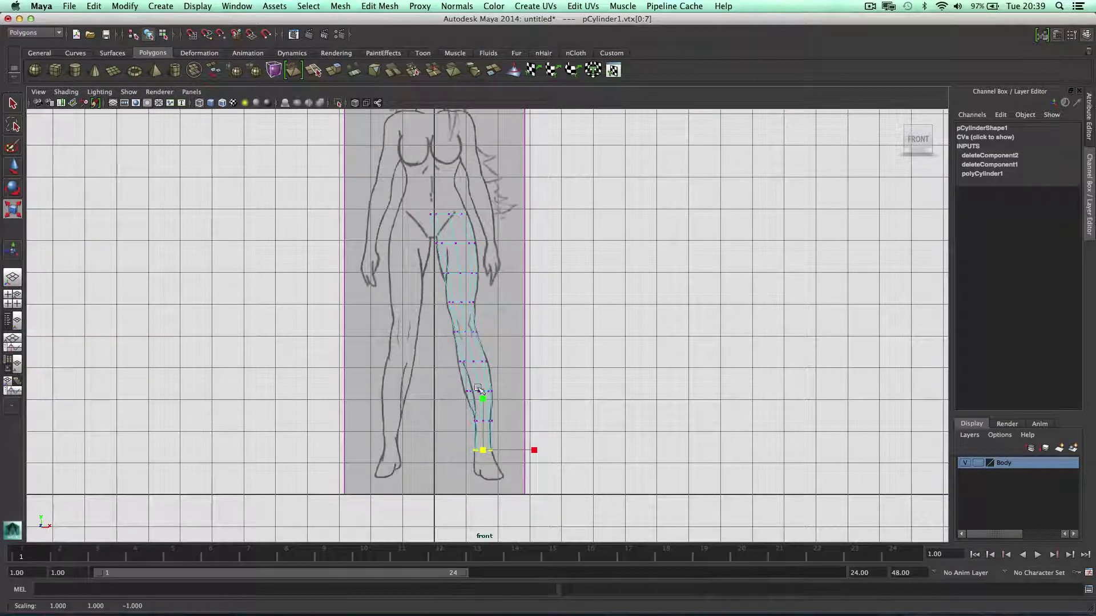
# In the side view, move the whole leg mesh onto the reference leg at about 0.21 along Z, keeping its depth scale at 1
pyautogui.press('space')
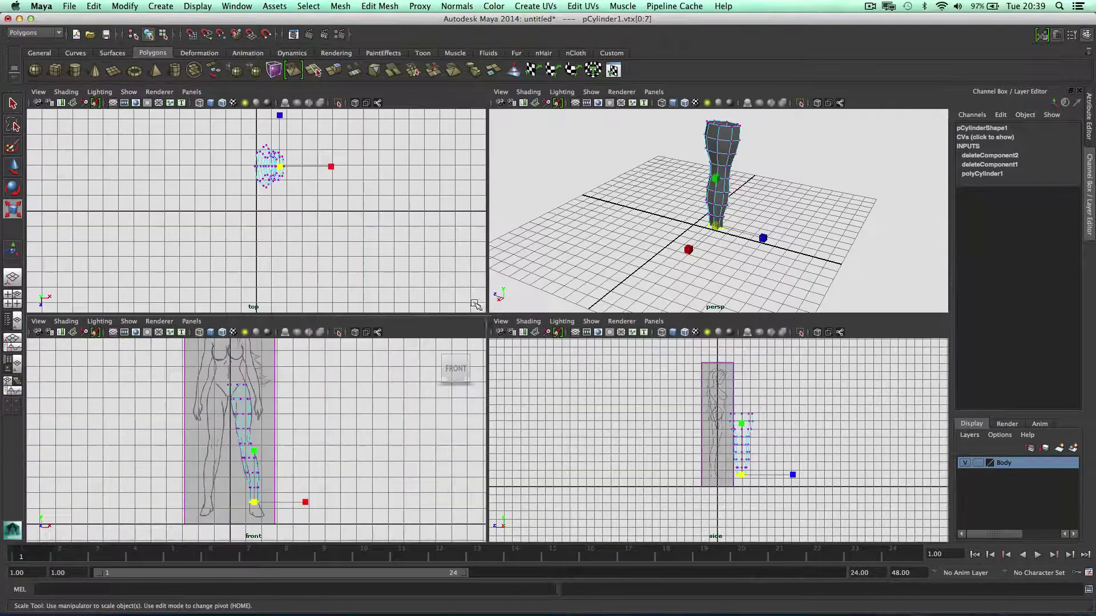
pyautogui.press('space')
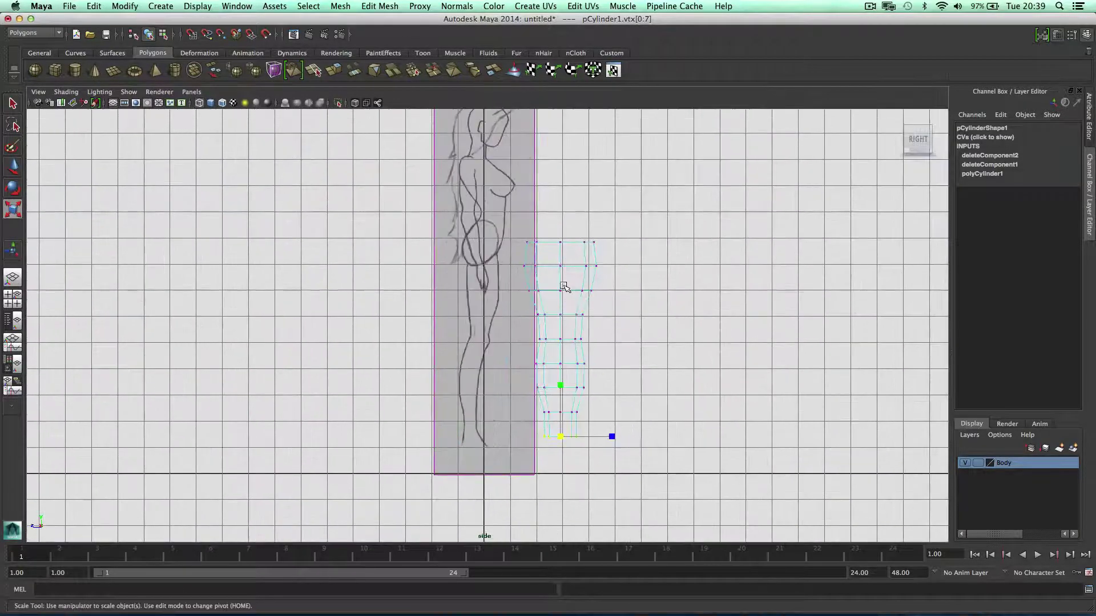
pyautogui.moveTo(594, 266); pyautogui.dragTo(619, 252, button='right')
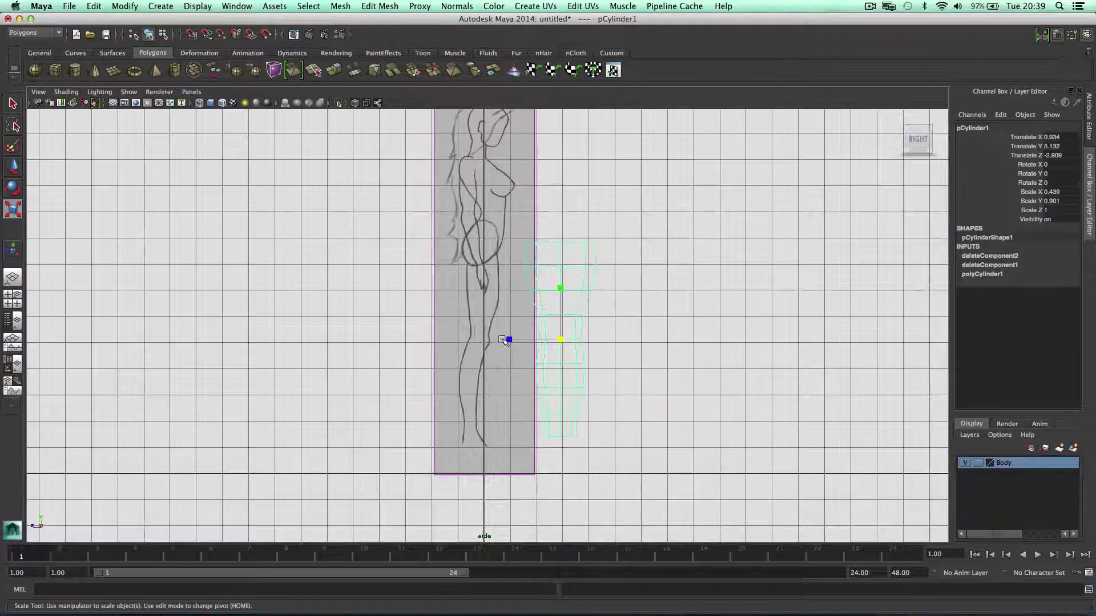
pyautogui.moveTo(506, 338); pyautogui.dragTo(515, 339)
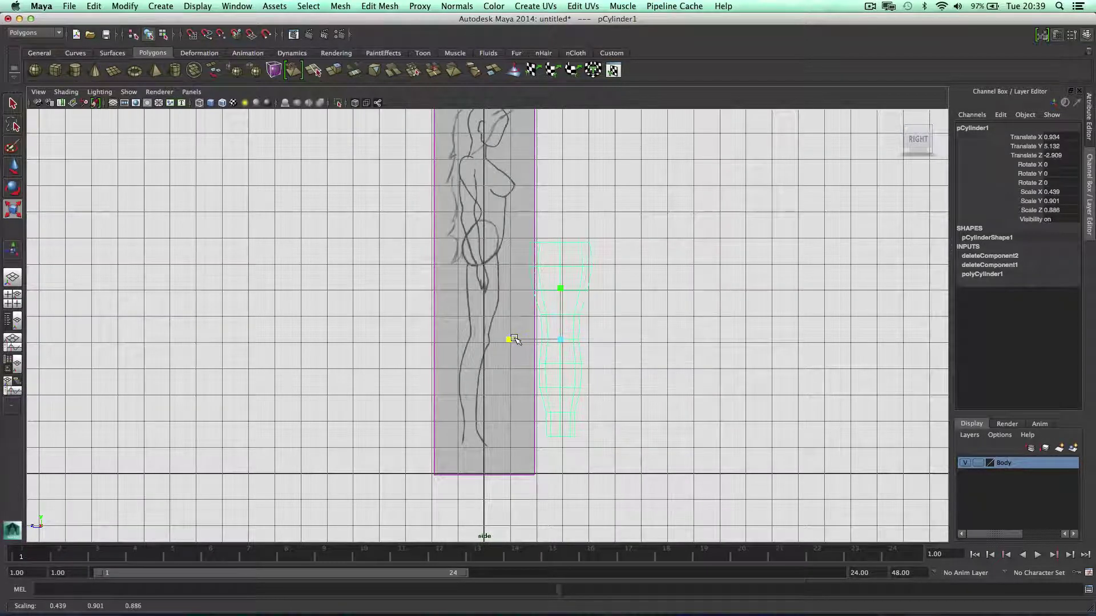
pyautogui.press('super+z')
pyautogui.press('w')
pyautogui.press('e')
pyautogui.press('w')
pyautogui.moveTo(532, 339)
pyautogui.mouseDown()
pyautogui.moveTo(435, 340)
pyautogui.moveTo(448, 343)
pyautogui.mouseUp()
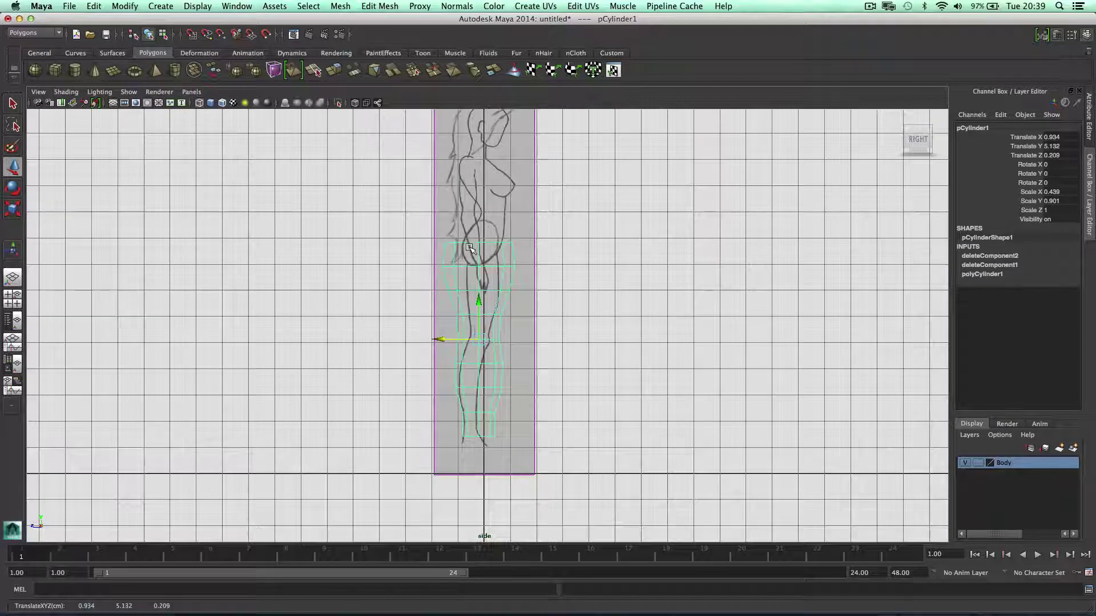
# Reduce the depth of the top vertex ring and shift it to fit the hip in the side reference
pyautogui.moveTo(469, 247); pyautogui.dragTo(426, 223, button='right')
pyautogui.moveTo(529, 251); pyautogui.dragTo(438, 235)
pyautogui.press('r')
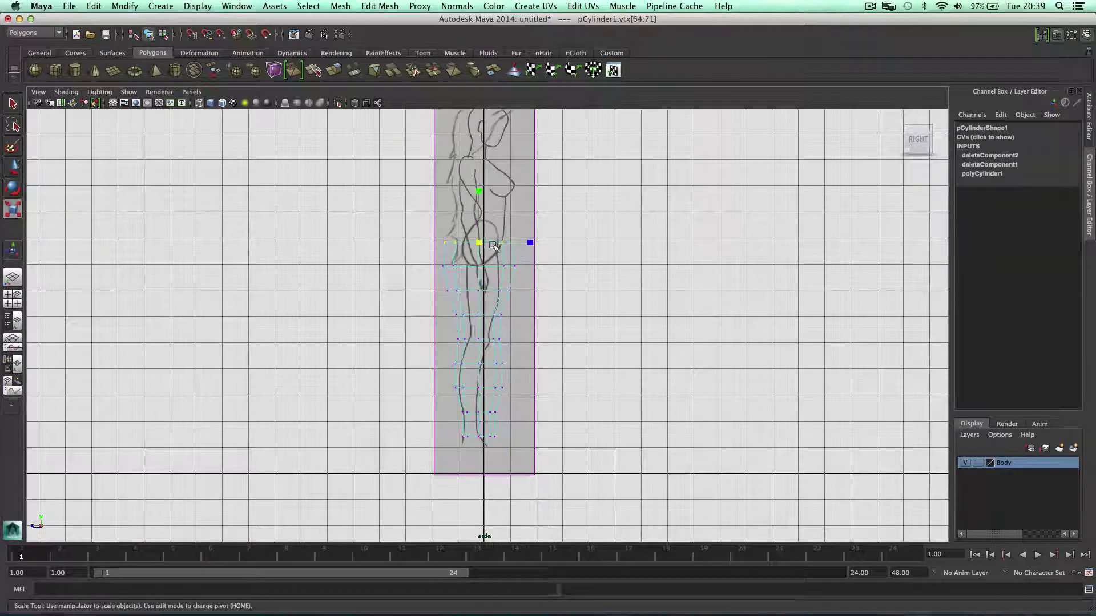
pyautogui.moveTo(533, 243); pyautogui.dragTo(511, 244)
pyautogui.scroll(2, 508, 242)
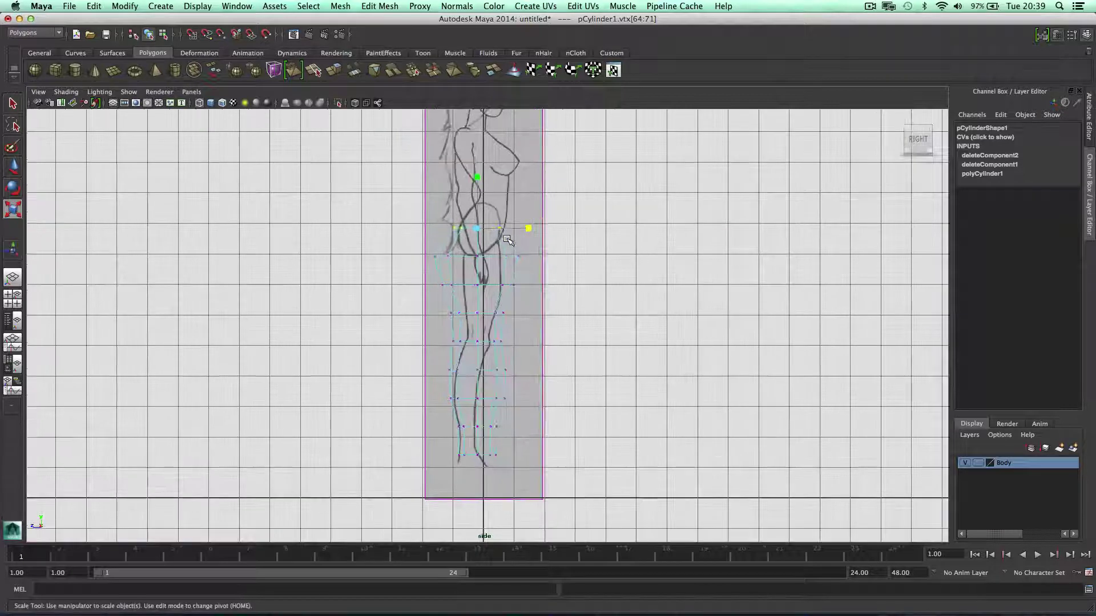
pyautogui.press('w')
# Narrow the second vertex ring in depth and move it to about 0.04 along Z to fit the upper thigh in side view
pyautogui.moveTo(452, 232); pyautogui.dragTo(516, 256)
pyautogui.press('r')
pyautogui.press('w')
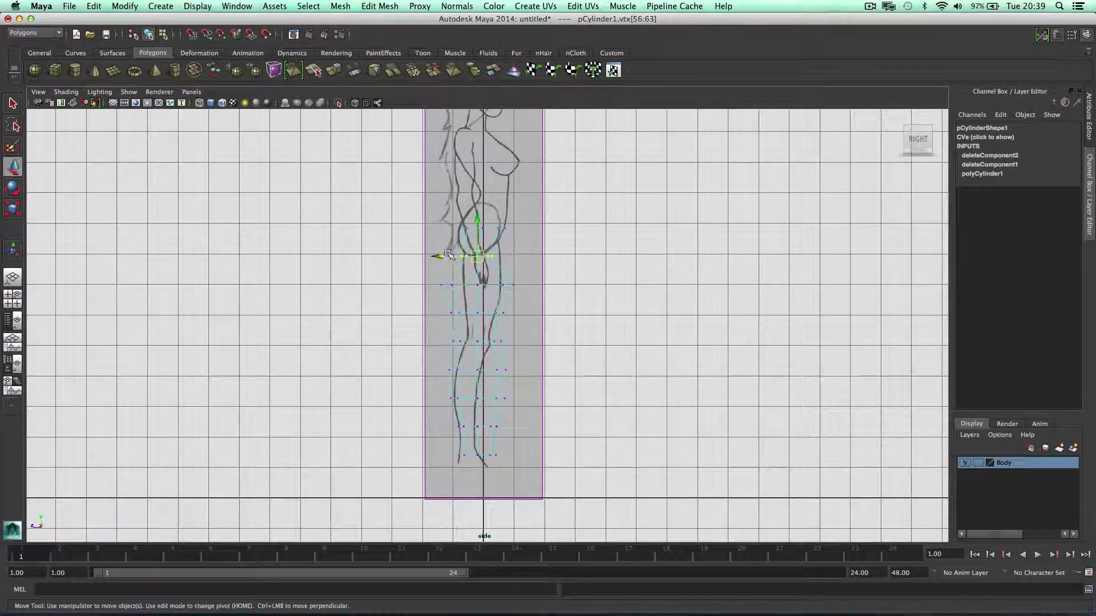
pyautogui.moveTo(439, 255); pyautogui.dragTo(445, 255)
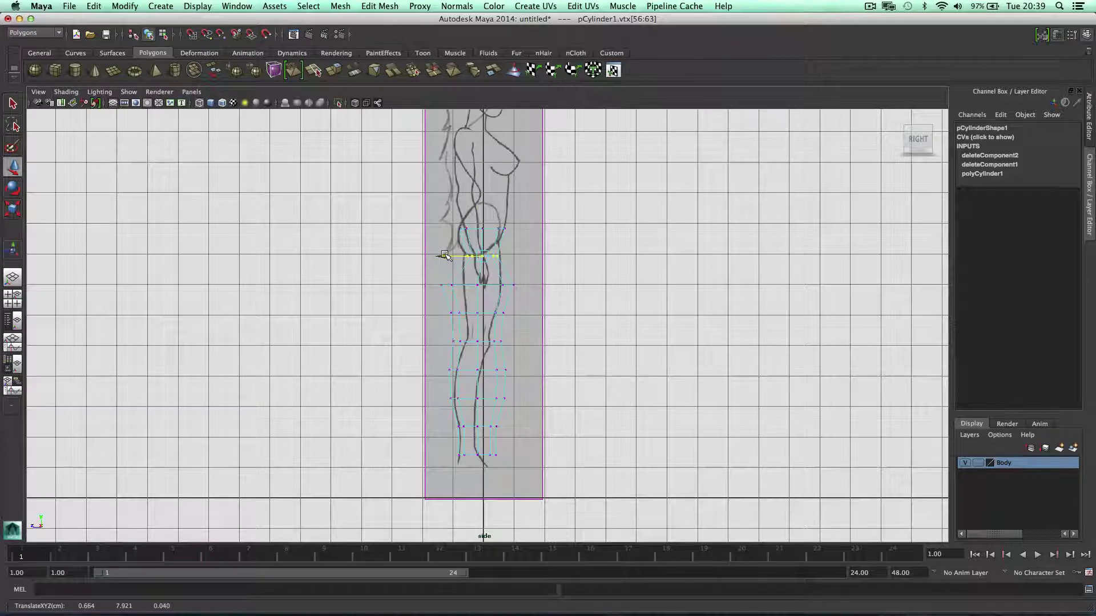
pyautogui.press('r')
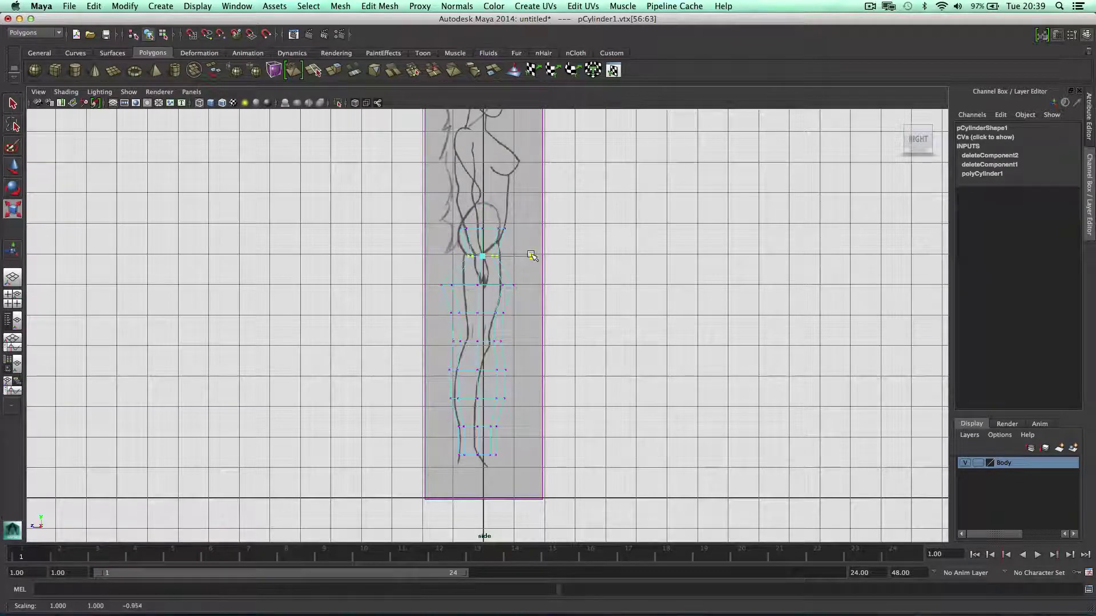
# Narrow the third vertex ring in depth and shift it along Z to fit the mid-thigh in the side reference
pyautogui.moveTo(404, 264); pyautogui.dragTo(505, 285)
pyautogui.press('e')
pyautogui.press('t')
pyautogui.press('r')
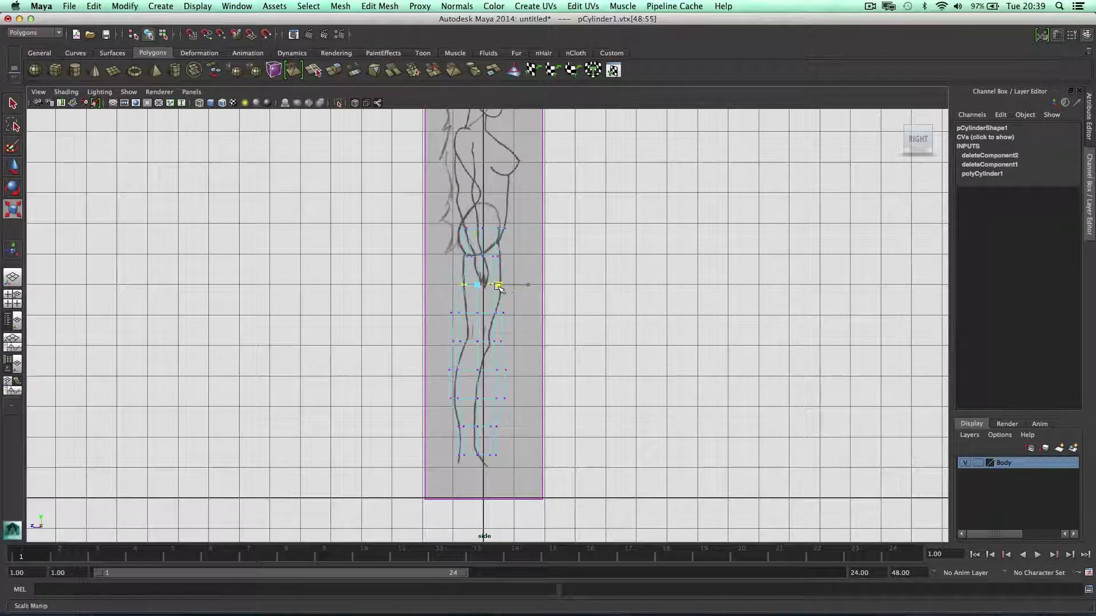
pyautogui.press('e')
pyautogui.press('w')
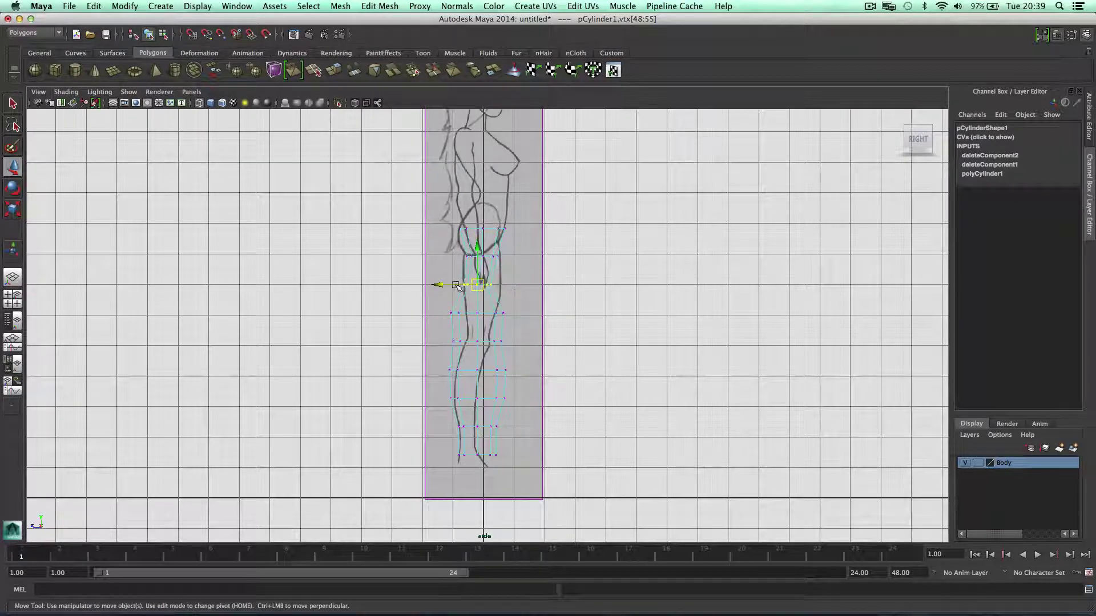
pyautogui.press('t')
pyautogui.press('r')
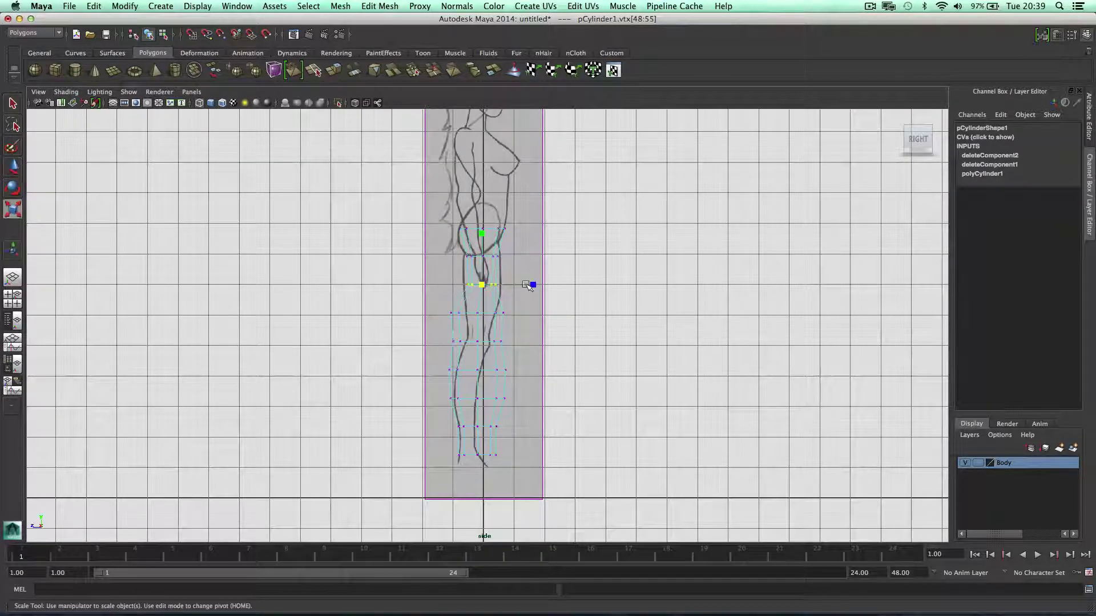
pyautogui.moveTo(528, 285); pyautogui.dragTo(542, 284)
# Reduce the depth of the two vertex rings above and at the knee and move them to match the side reference
pyautogui.moveTo(438, 303); pyautogui.dragTo(498, 343)
pyautogui.press('w')
pyautogui.press('r')
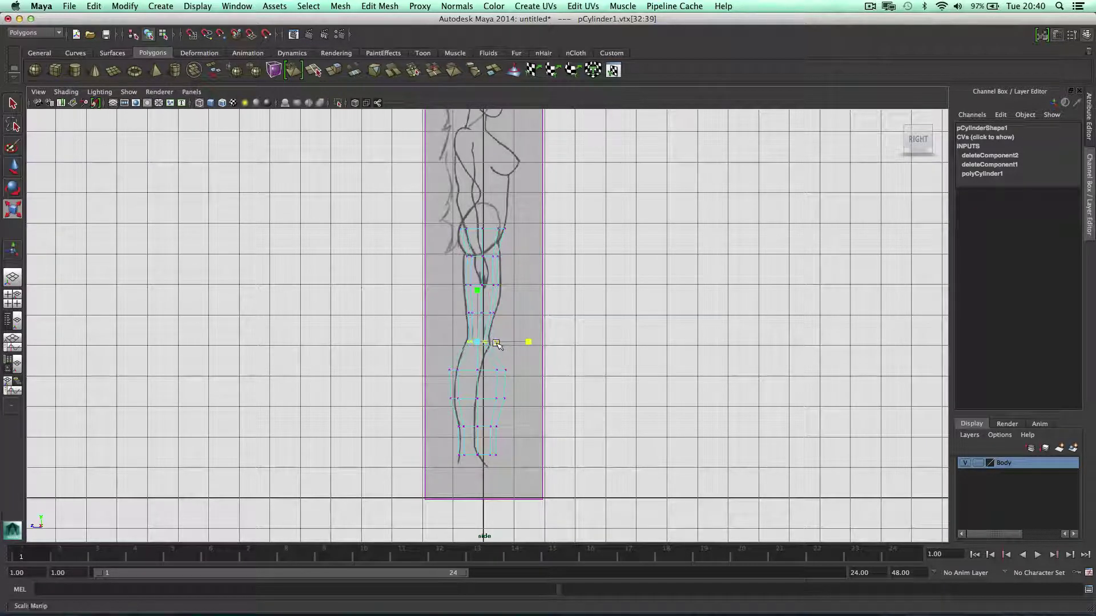
# Move the vertex ring just below the knee backward and narrow its depth to fit the upper calf in side view
pyautogui.moveTo(405, 359); pyautogui.dragTo(435, 371)
pyautogui.press('w')
pyautogui.press('r')
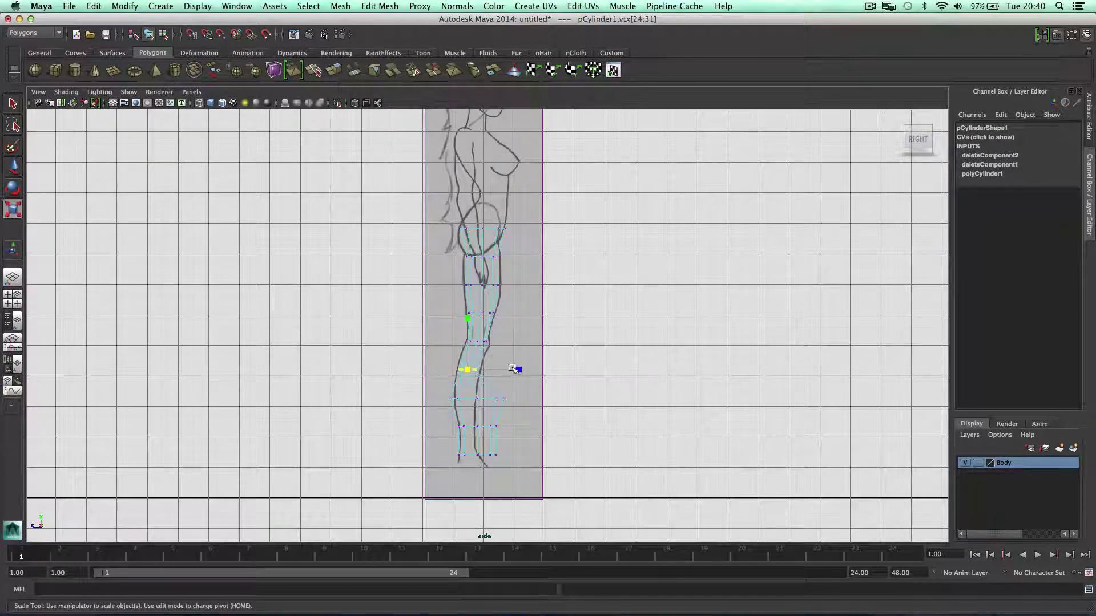
pyautogui.click(517, 370)
# Move the mid-calf vertex ring to about 0.64 along Z and narrow its depth to the side reference
pyautogui.moveTo(423, 390)
pyautogui.mouseDown()
pyautogui.moveTo(520, 406)
pyautogui.moveTo(437, 399)
pyautogui.mouseUp()
pyautogui.press('w')
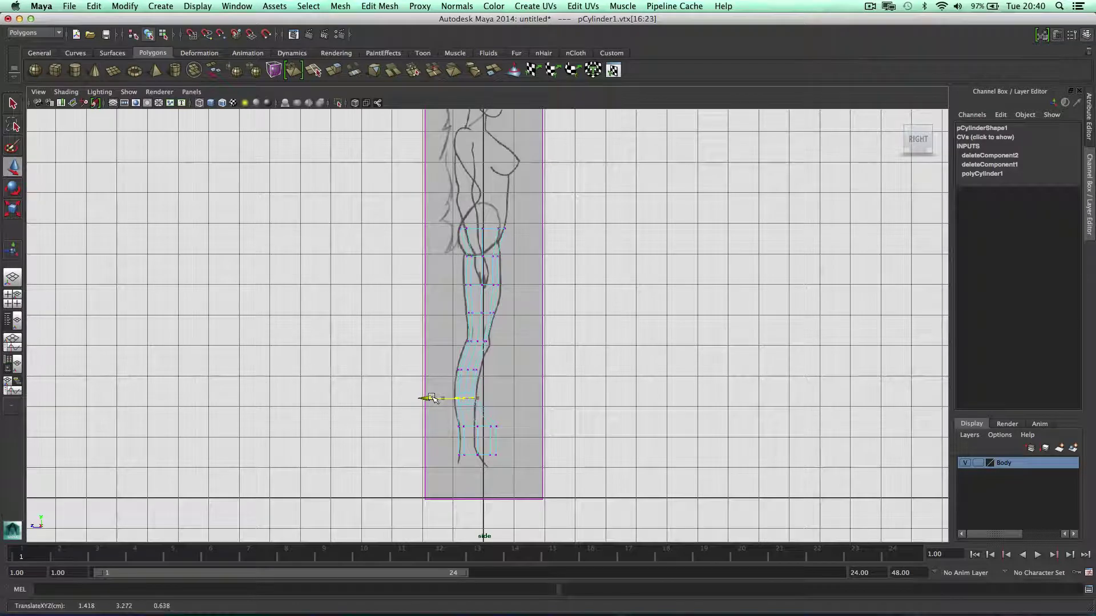
pyautogui.press('r')
pyautogui.moveTo(512, 398); pyautogui.dragTo(517, 399)
# Narrow the two lowest vertex rings in depth and shift them to fit the lower shin and ankle in side view
pyautogui.moveTo(406, 411); pyautogui.dragTo(501, 463)
pyautogui.press('w')
pyautogui.press('e')
pyautogui.press('r')
pyautogui.moveTo(525, 455); pyautogui.dragTo(433, 455)
pyautogui.press('w')
pyautogui.press('r')
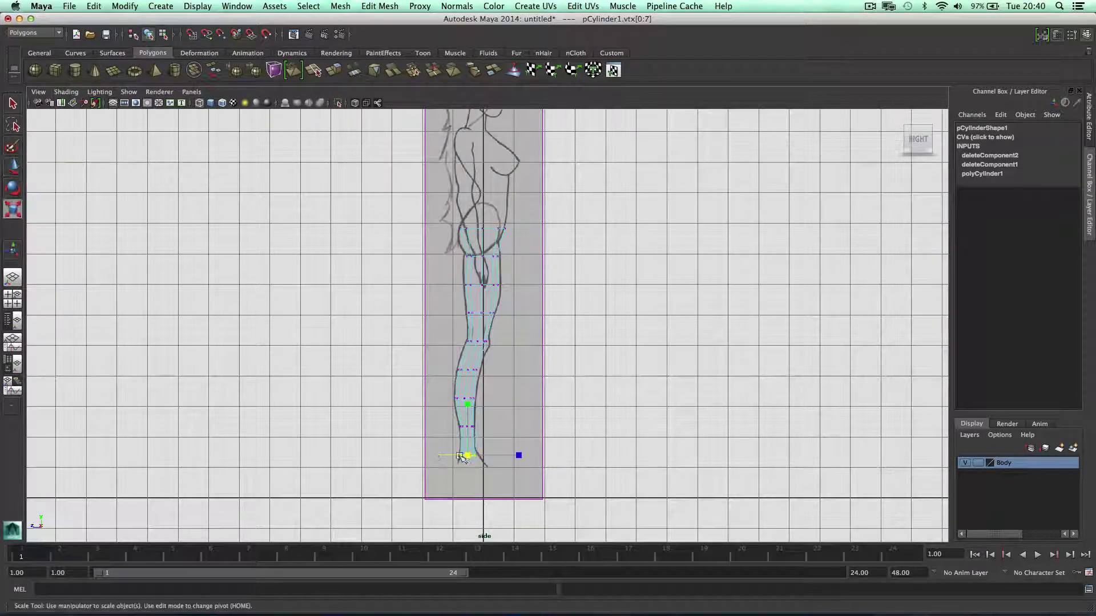
pyautogui.press('t')
pyautogui.press('r')
pyautogui.moveTo(519, 456); pyautogui.dragTo(522, 457)
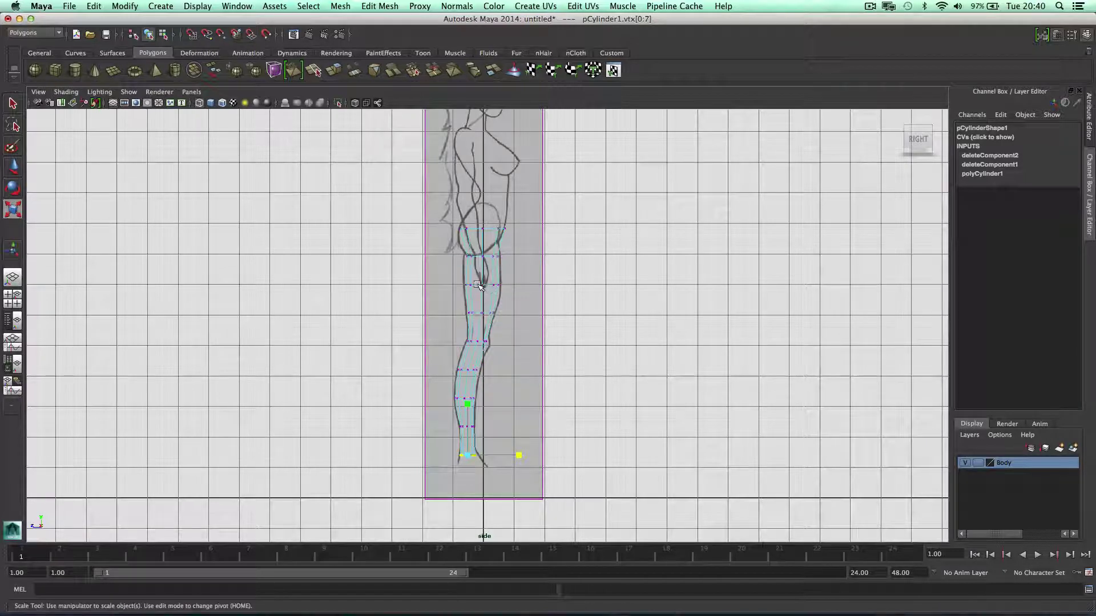
# Readjust the second vertex ring from the top to about 0.08 along Z and refine its depth at the upper thigh
pyautogui.moveTo(523, 271); pyautogui.dragTo(504, 261)
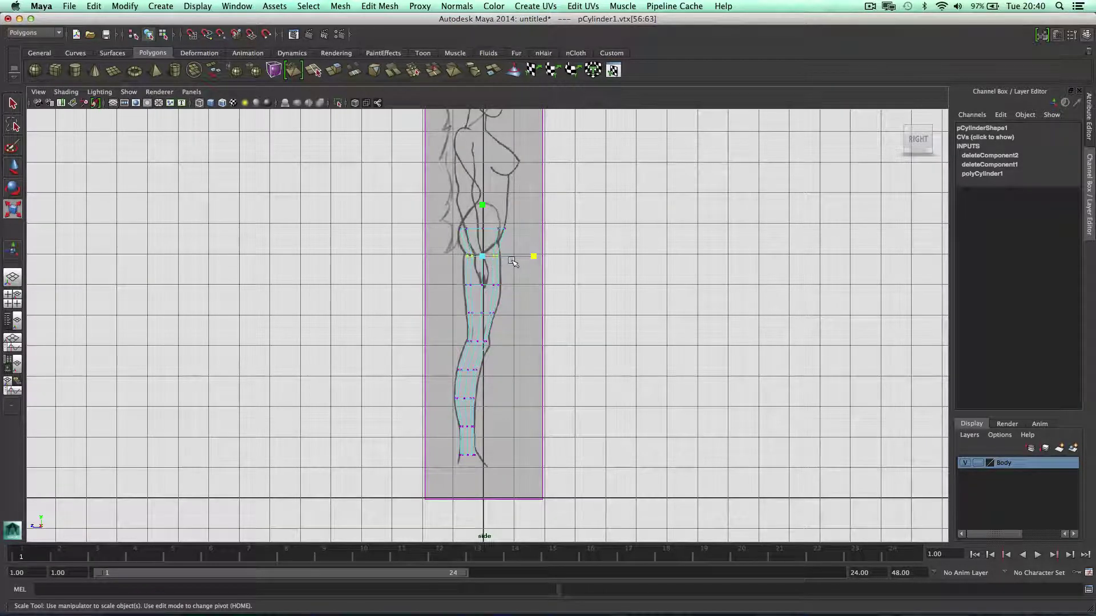
pyautogui.press('w')
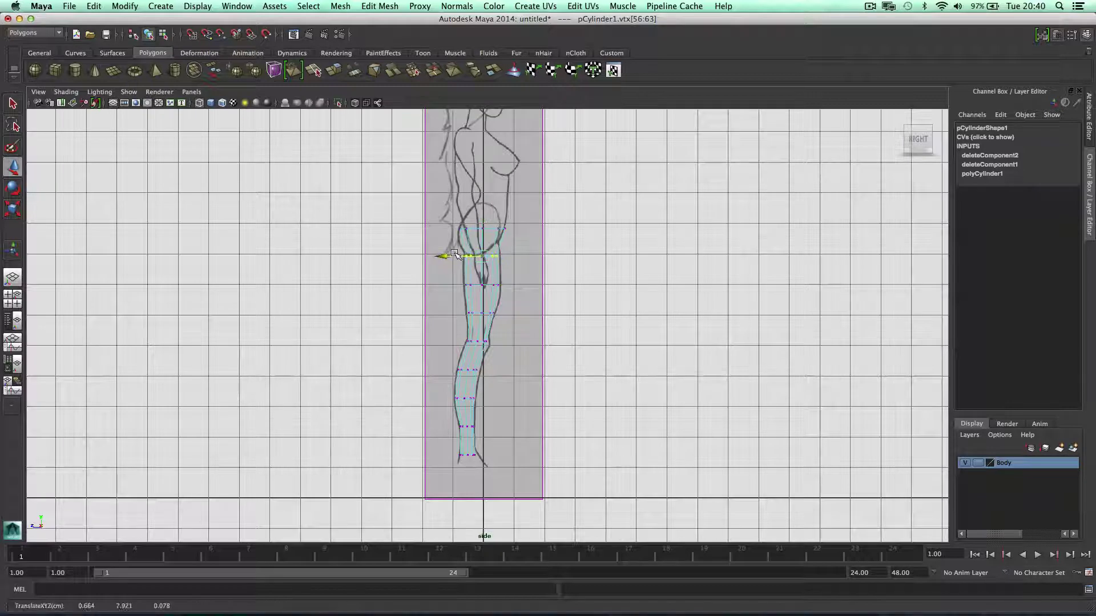
pyautogui.press('t')
pyautogui.press('r')
pyautogui.moveTo(533, 255); pyautogui.dragTo(532, 256)
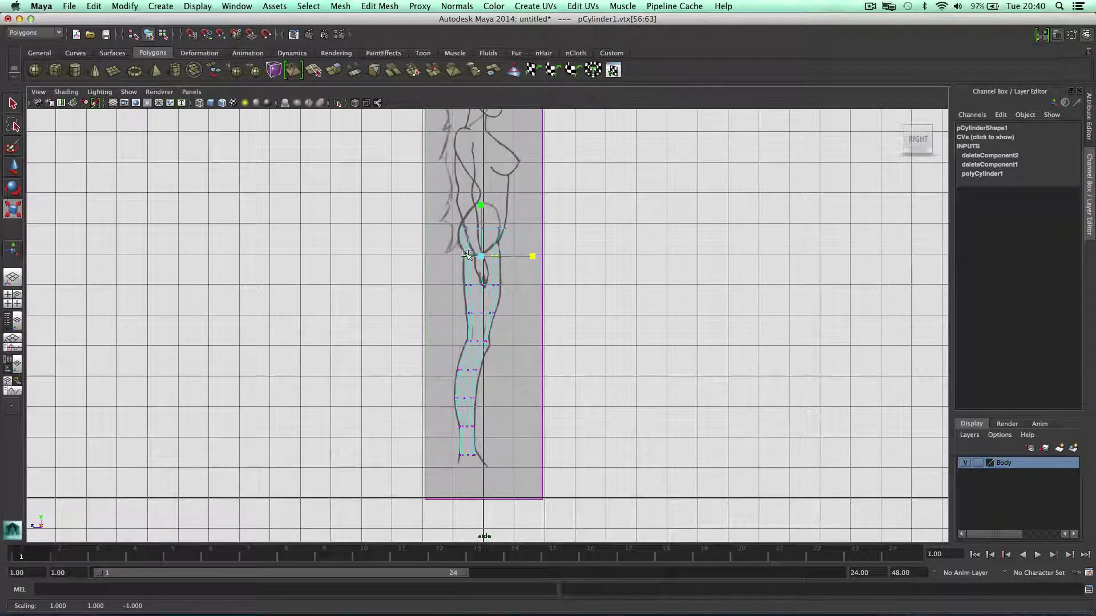
# Return the leg to object mode in the perspective view and select the whole mesh
pyautogui.press('space')
pyautogui.press('space')
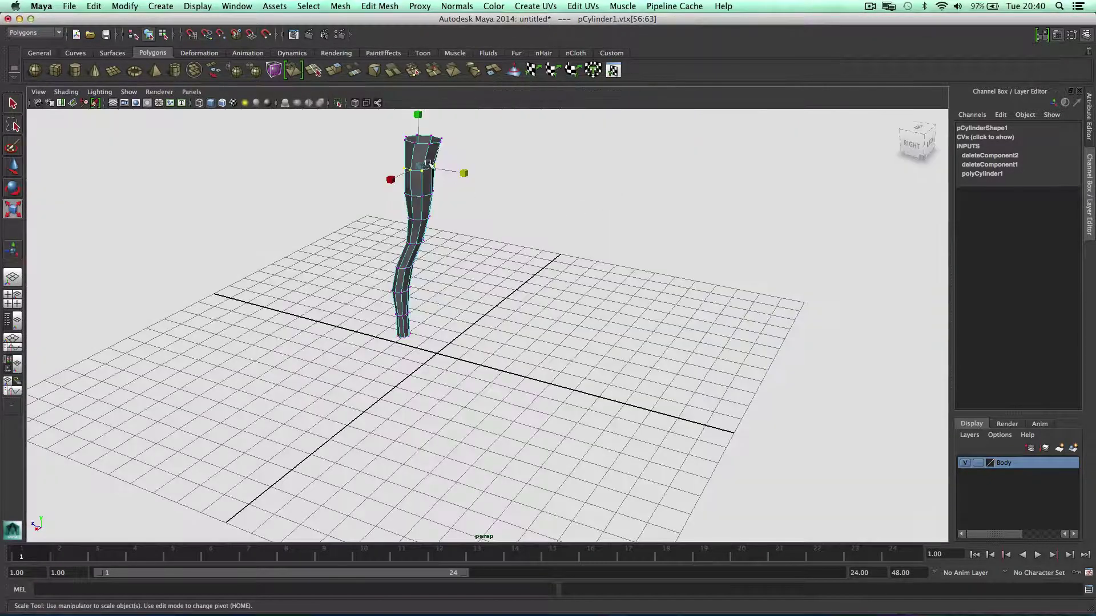
pyautogui.moveTo(429, 162); pyautogui.dragTo(485, 137, button='right')
pyautogui.keyDown('alt'); pyautogui.moveTo(563, 188); pyautogui.dragTo(460, 198); pyautogui.keyUp('alt')
pyautogui.click(598, 223)
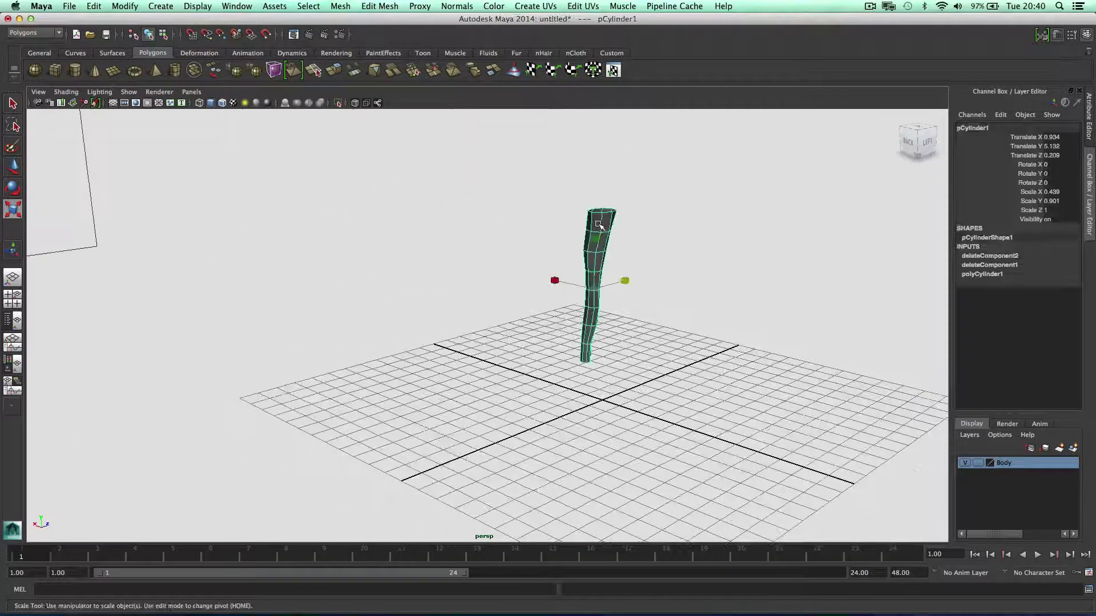
# Select all the edges of the leg mesh and apply Soften Edge to them
pyautogui.rightClick(598, 224)
pyautogui.rightClick(595, 223)
pyautogui.moveTo(594, 216); pyautogui.dragTo(594, 203, button='right')
pyautogui.moveTo(564, 225); pyautogui.dragTo(675, 341)
pyautogui.press('space')
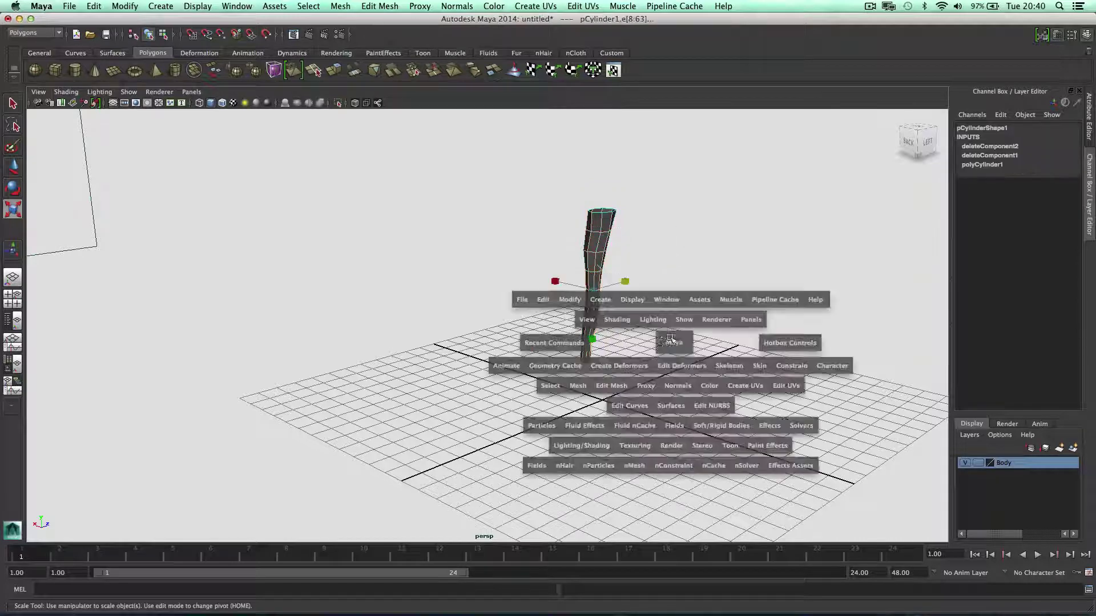
pyautogui.press('space')
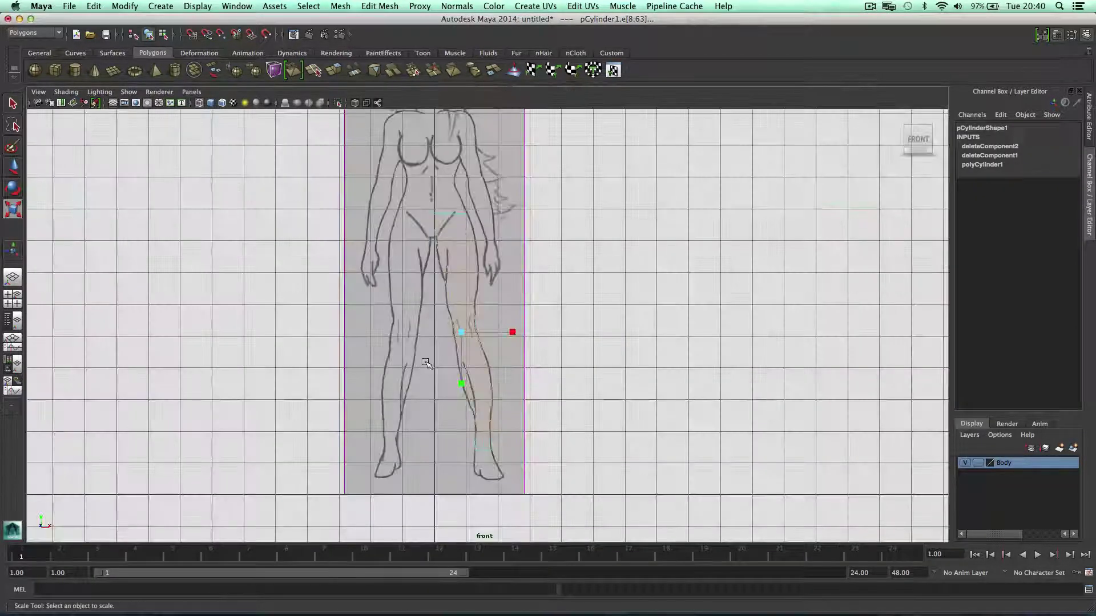
pyautogui.moveTo(399, 223); pyautogui.dragTo(627, 445)
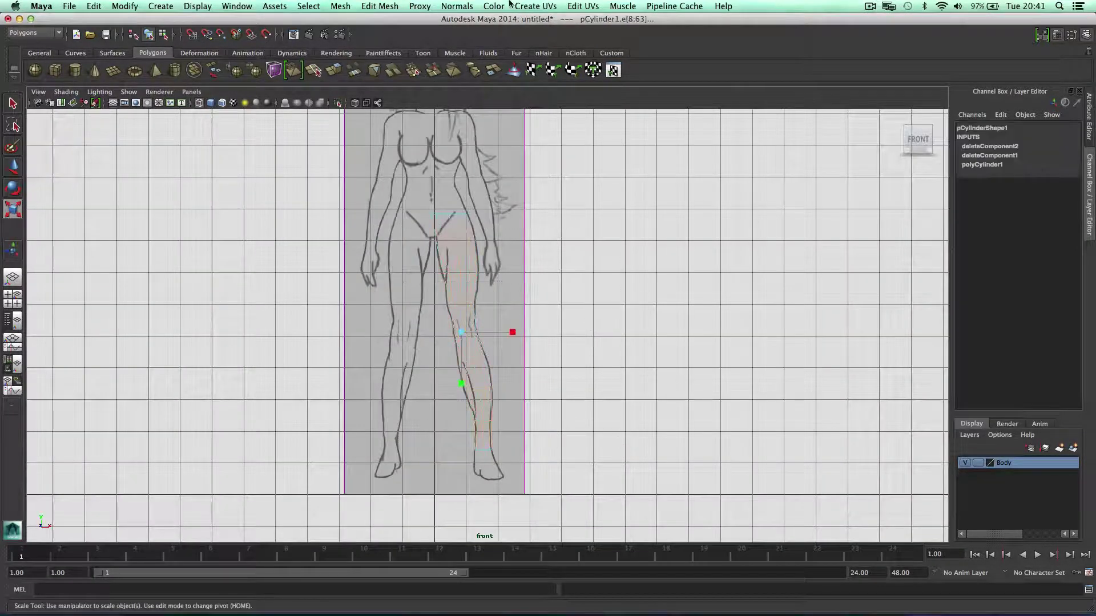
pyautogui.click(457, 6)
pyautogui.click(465, 129)
pyautogui.press('space')
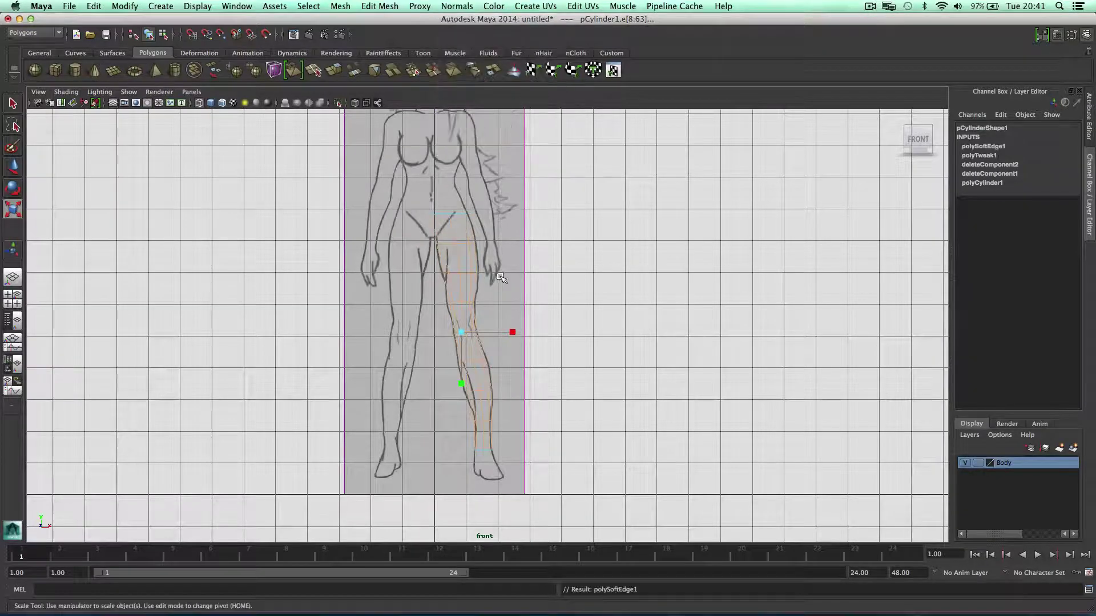
# Return the leg to object mode, inspect its shading in perspective, and restore the four-view layout
pyautogui.press('space')
pyautogui.keyDown('alt'); pyautogui.moveTo(724, 240); pyautogui.dragTo(627, 231); pyautogui.keyUp('alt')
pyautogui.click(685, 231)
pyautogui.scroll(3, 685, 232)
pyautogui.moveTo(567, 224); pyautogui.dragTo(639, 225, button='right')
pyautogui.keyDown('alt'); pyautogui.moveTo(656, 237); pyautogui.dragTo(777, 242); pyautogui.keyUp('alt')
pyautogui.press('r')
pyautogui.press('space')
pyautogui.press('space')
pyautogui.press('space')
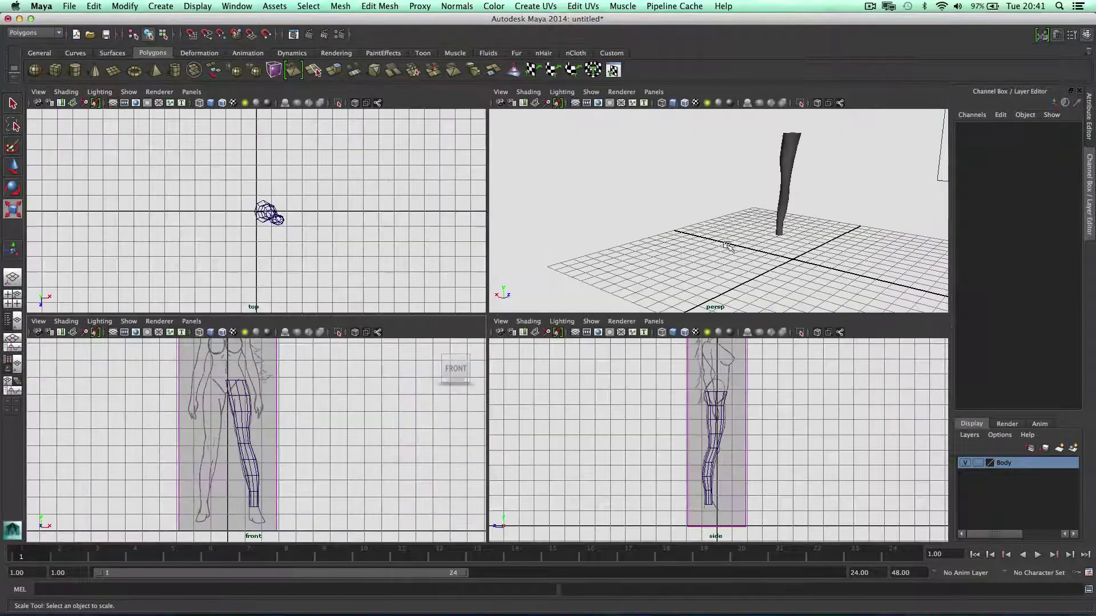
# Create a polygon cylinder on the grid beside the leg, with a radius of about 1.28 and a height of about 3.6
pyautogui.keyDown('alt'); pyautogui.moveTo(711, 245); pyautogui.dragTo(654, 261, button='middle'); pyautogui.keyUp('alt')
pyautogui.scroll(-5, 685, 243)
pyautogui.click(74, 70)
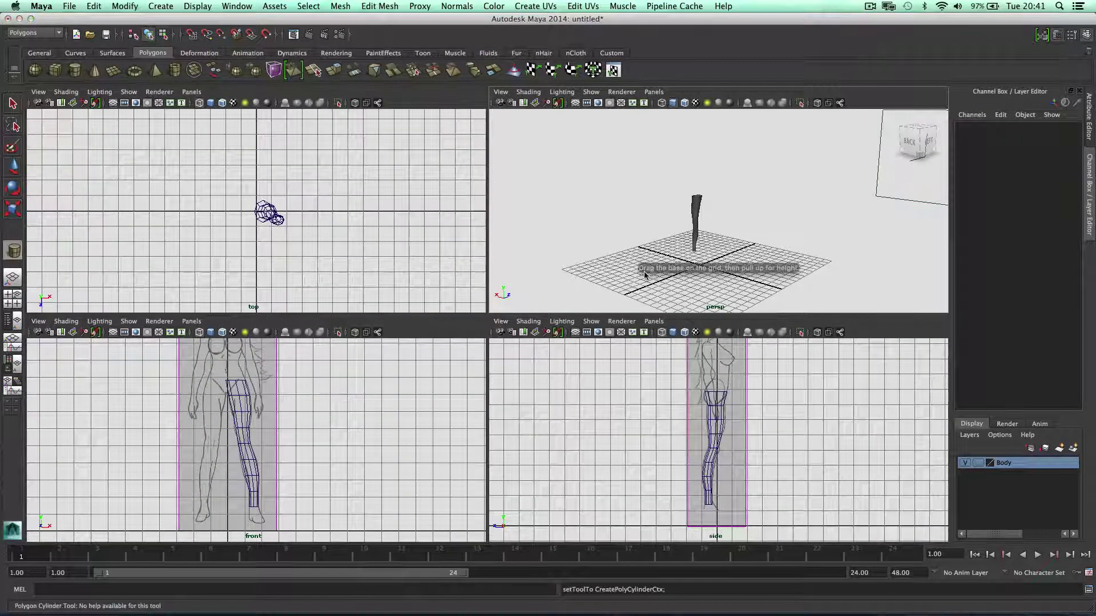
pyautogui.moveTo(645, 275)
pyautogui.mouseDown()
pyautogui.moveTo(656, 276)
pyautogui.moveTo(659, 251)
pyautogui.mouseUp()
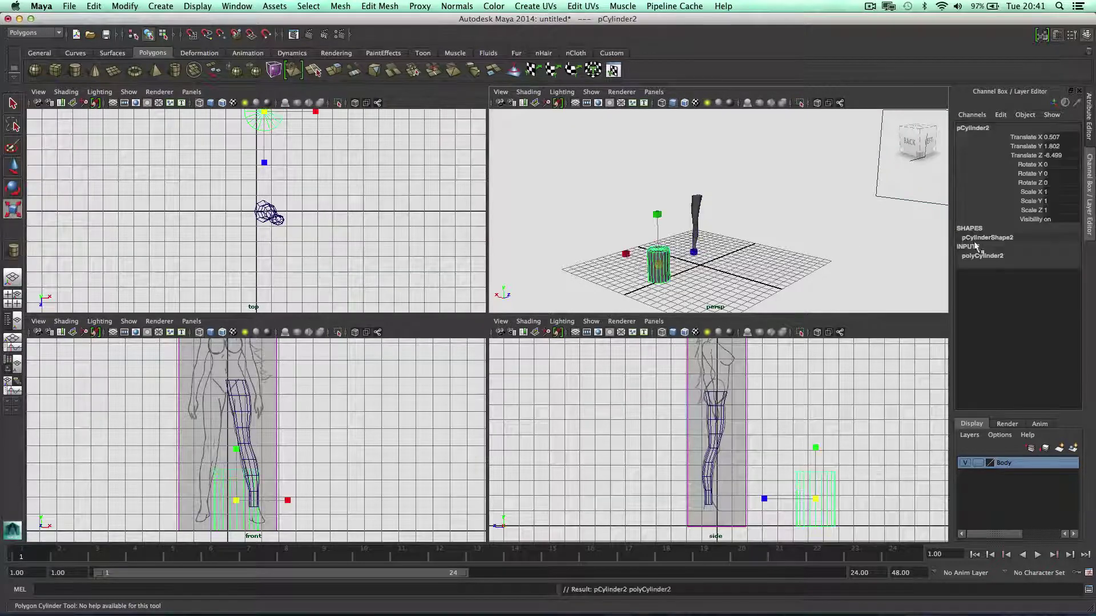
# Set the new cylinder's axis subdivisions to 8 and height subdivisions to 8
pyautogui.click(1000, 255)
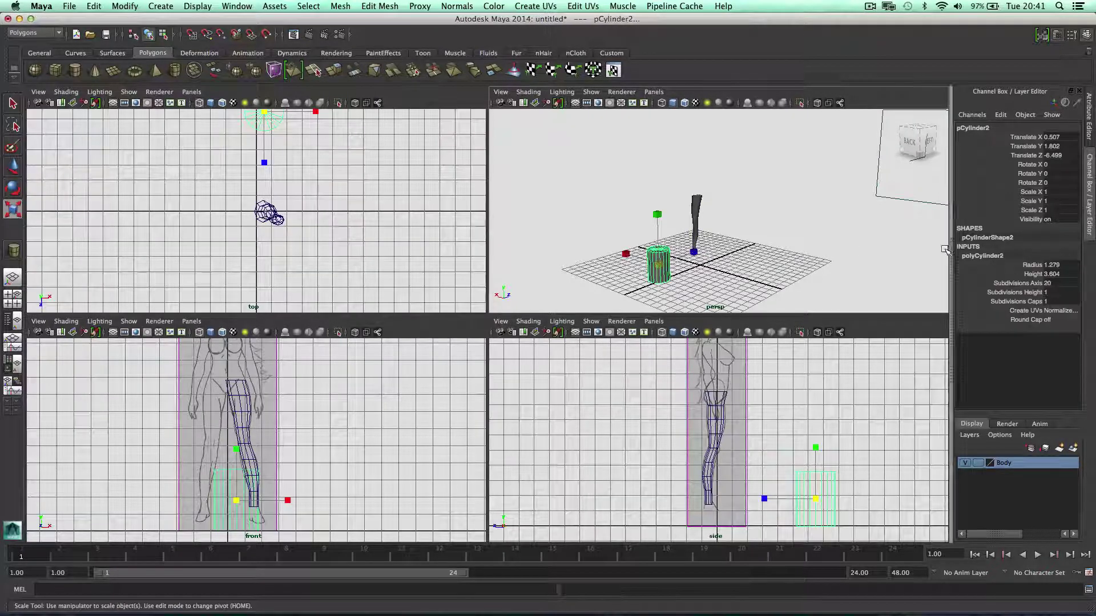
pyautogui.doubleClick(1050, 283)
pyautogui.write('8')
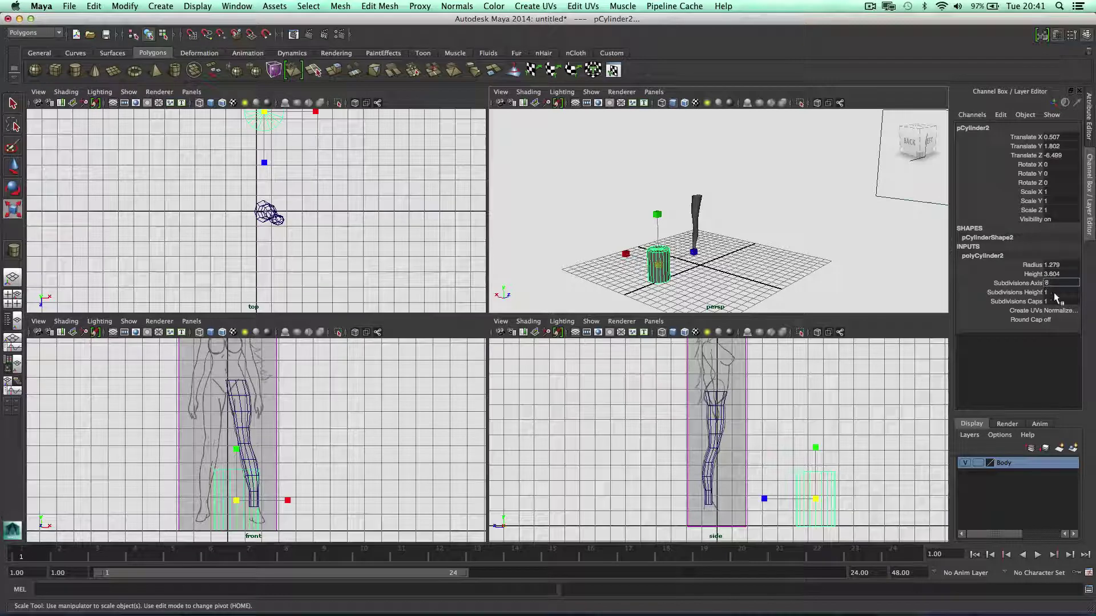
pyautogui.press('Tab')
pyautogui.write('8')
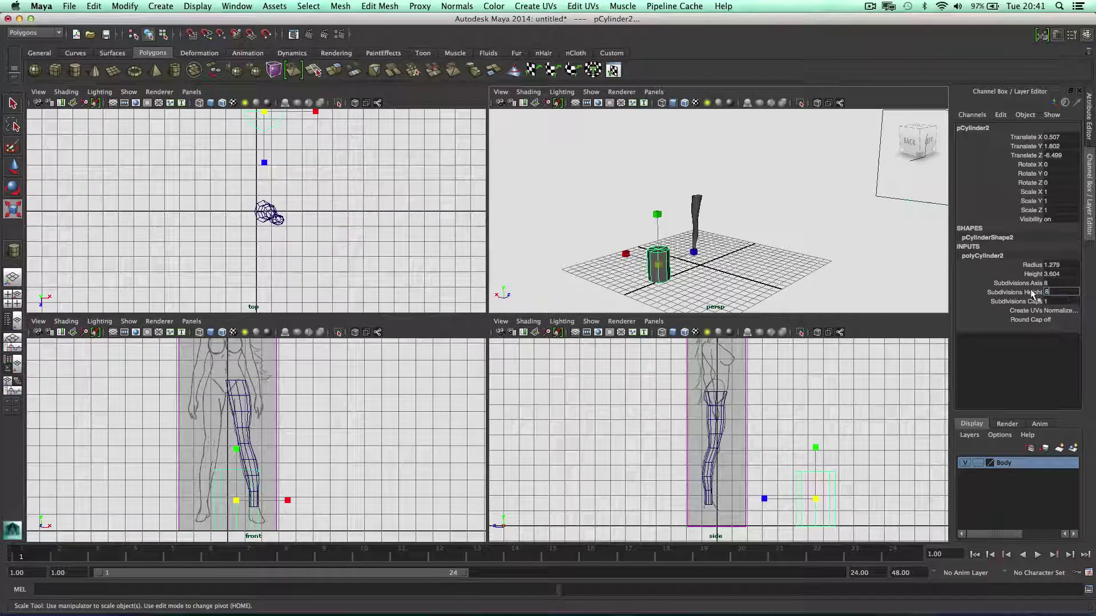
pyautogui.press('Return')
# Move the new cylinder onto the reference arm in the front view and narrow it to an X scale of about 0.32
pyautogui.press('w')
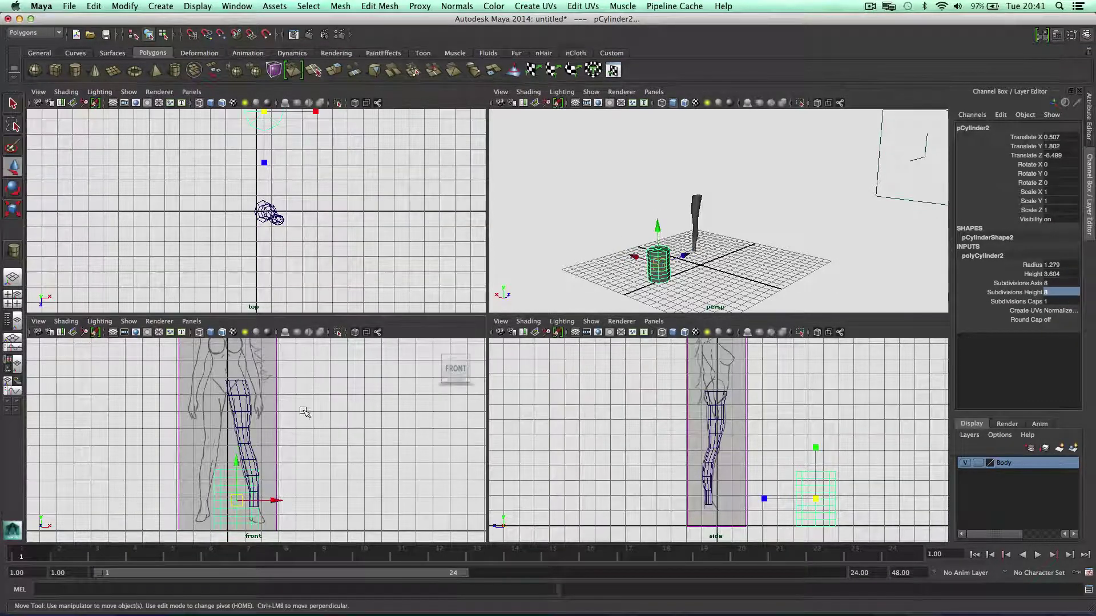
pyautogui.press('space')
pyautogui.scroll(-1, 459, 260)
pyautogui.keyDown('alt'); pyautogui.moveTo(460, 260); pyautogui.dragTo(459, 306, button='middle'); pyautogui.keyUp('alt')
pyautogui.moveTo(452, 457); pyautogui.dragTo(488, 221)
pyautogui.click(486, 222)
pyautogui.press('r')
# Rotate the arm cylinder about 13.5 degrees around Z and move it to about X 1.34, Y 9.8 along the arm
pyautogui.press('e')
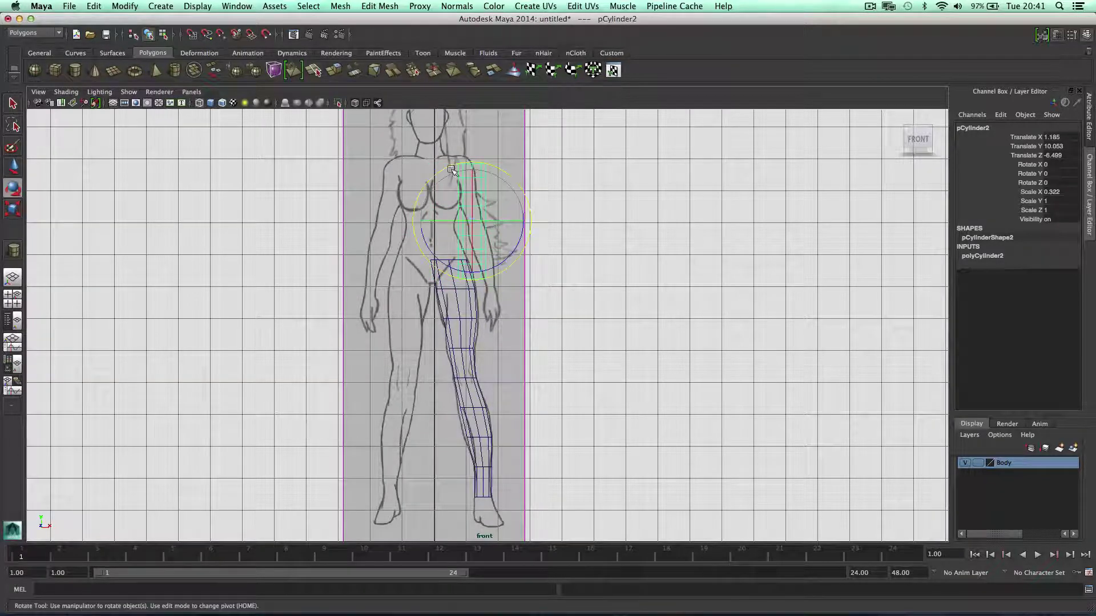
pyautogui.moveTo(451, 169); pyautogui.dragTo(437, 173)
pyautogui.press('w')
pyautogui.moveTo(506, 215); pyautogui.dragTo(517, 221)
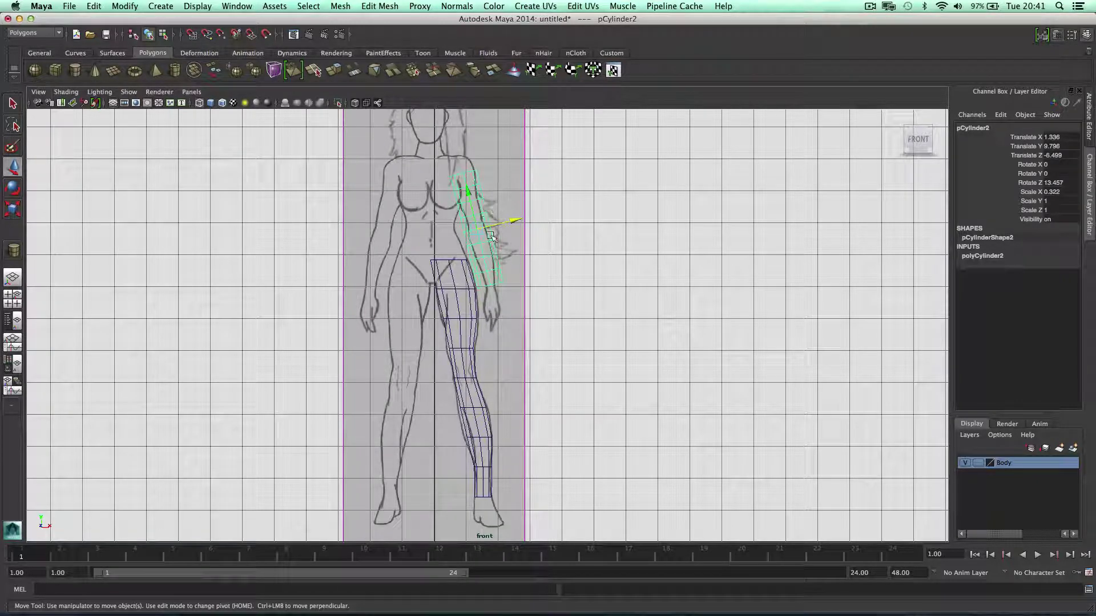
# Scale the arm cylinder to about 0.294 in X and 1.11 in Y, and move it to about X 1.27, Y 10.07
pyautogui.press('r')
pyautogui.moveTo(524, 217); pyautogui.dragTo(525, 218)
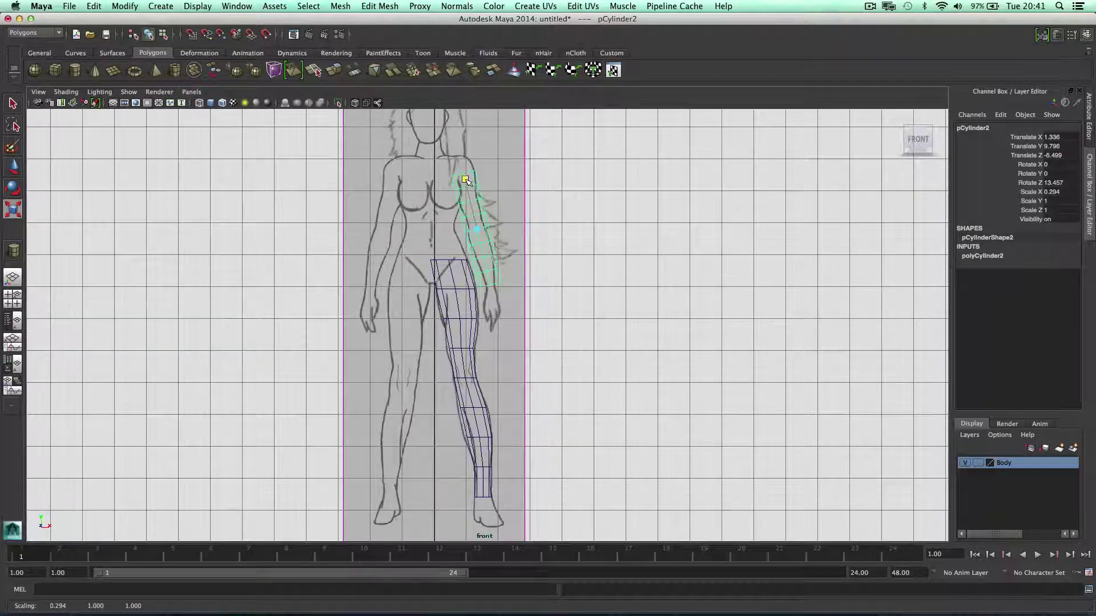
pyautogui.moveTo(466, 179); pyautogui.dragTo(465, 175)
pyautogui.press('w')
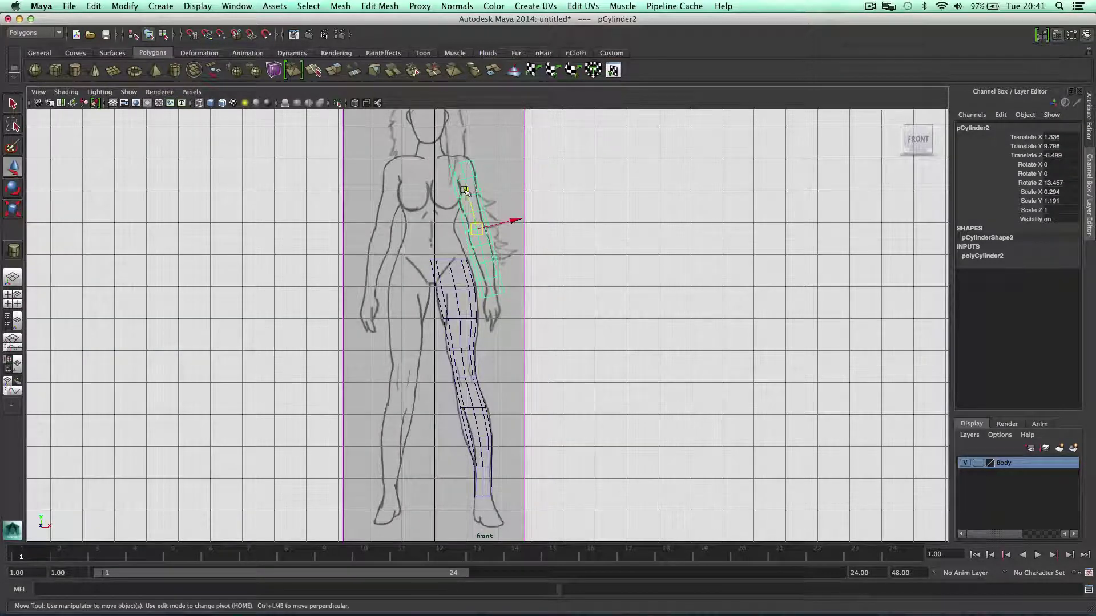
pyautogui.moveTo(464, 189); pyautogui.dragTo(462, 182, button='middle')
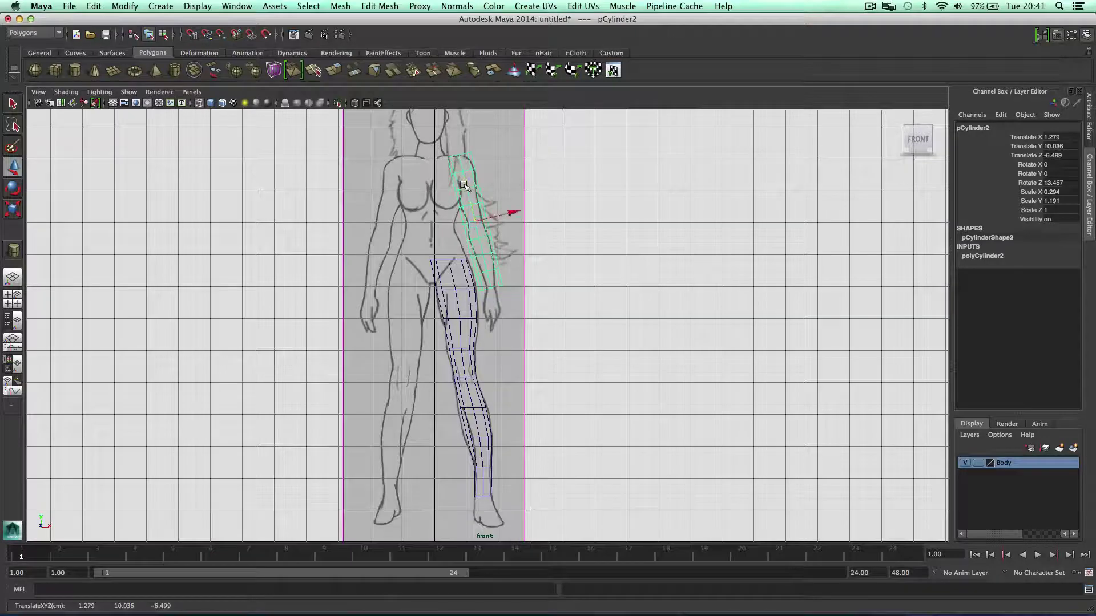
pyautogui.press('t')
pyautogui.press('r')
pyautogui.moveTo(465, 171); pyautogui.dragTo(467, 182)
pyautogui.press('w')
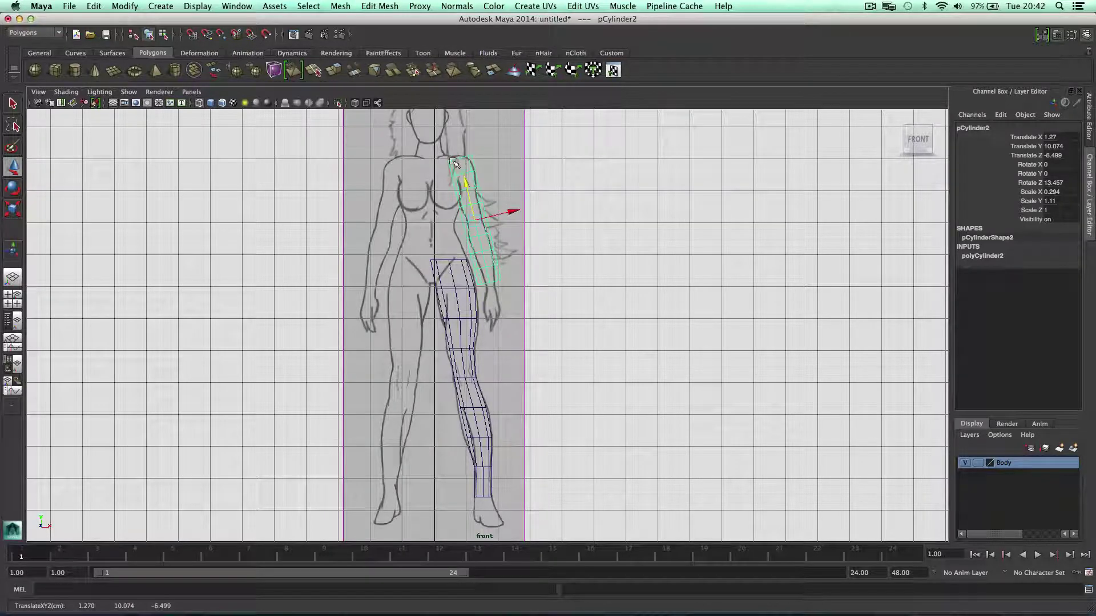
# Switch the arm cylinder to vertex editing, then shrink and shift its lowest vertex ring to fit the wrist in front view
pyautogui.moveTo(453, 163); pyautogui.dragTo(413, 164, button='right')
pyautogui.scroll(3, 485, 192)
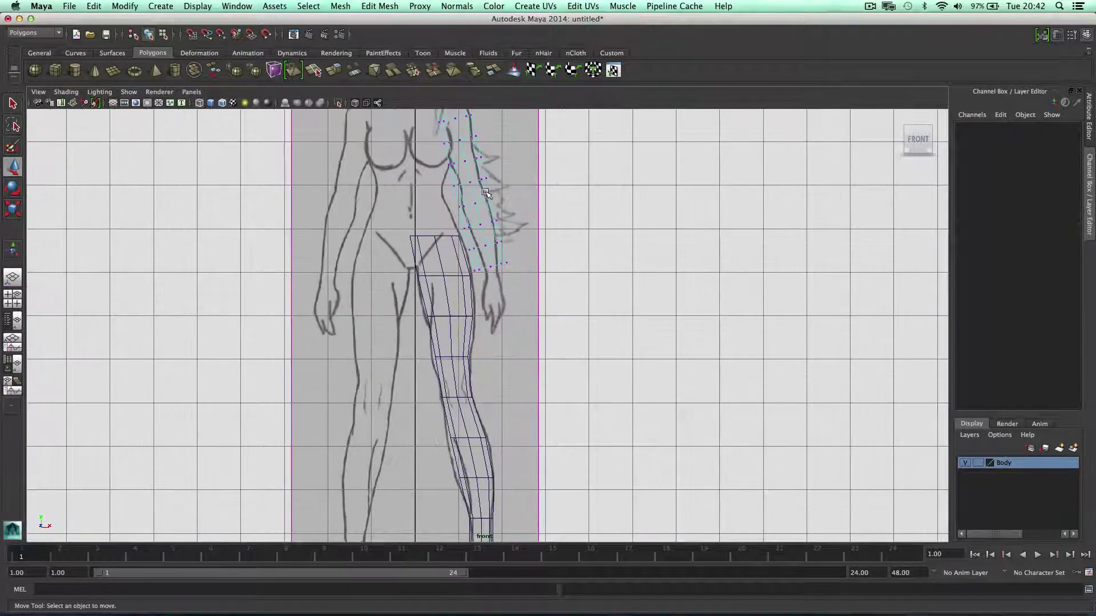
pyautogui.keyDown('alt'); pyautogui.moveTo(517, 203); pyautogui.dragTo(506, 220, button='middle'); pyautogui.keyUp('alt')
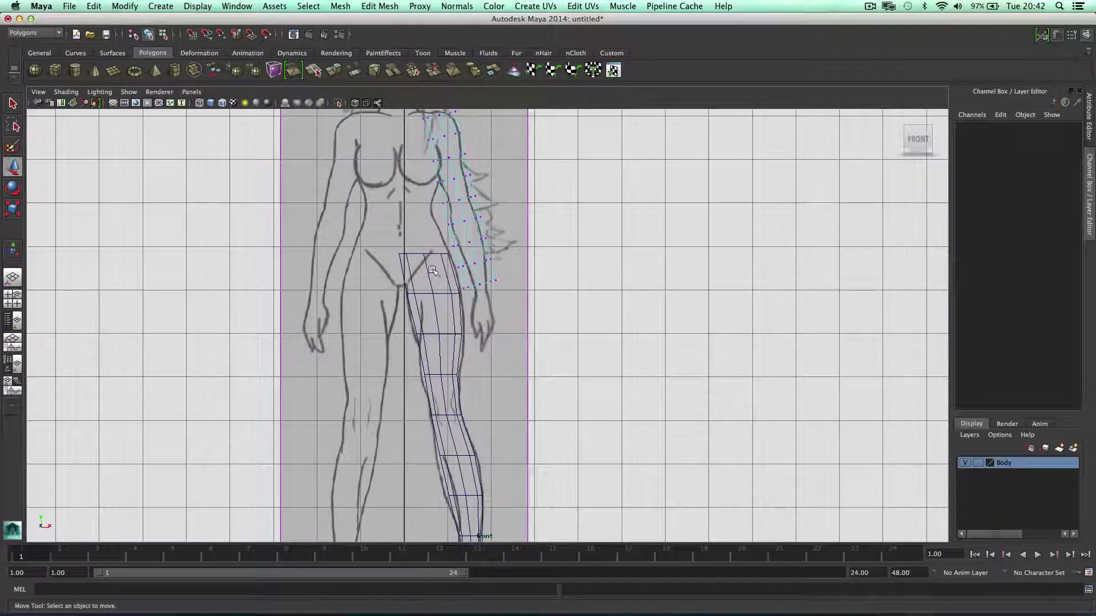
pyautogui.moveTo(433, 270); pyautogui.dragTo(509, 299)
pyautogui.press('r')
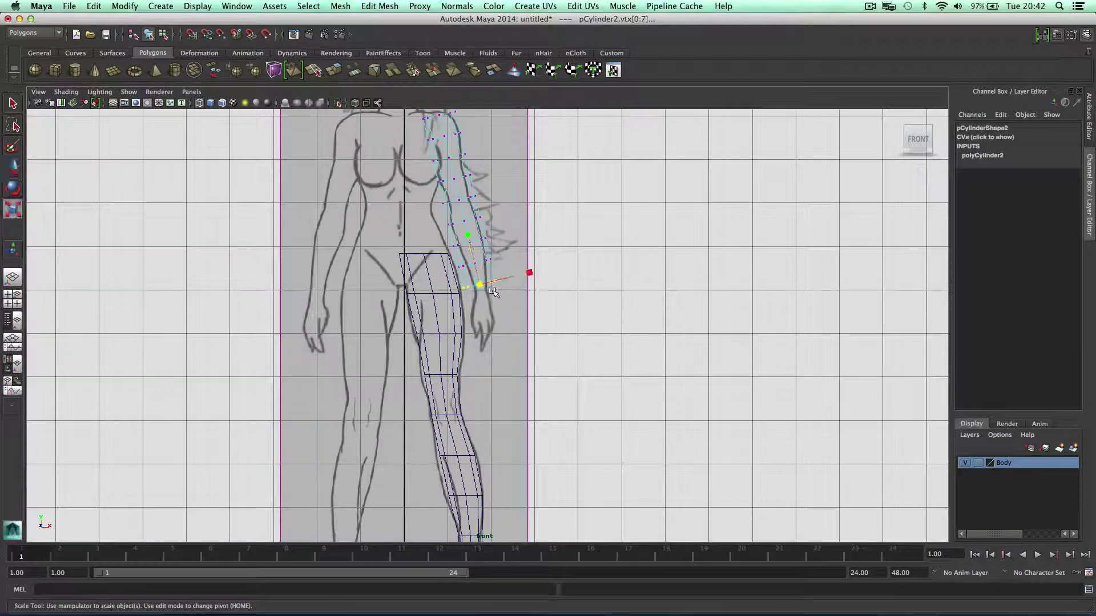
pyautogui.click(481, 285)
pyautogui.moveTo(481, 285); pyautogui.dragTo(450, 303)
pyautogui.press('w')
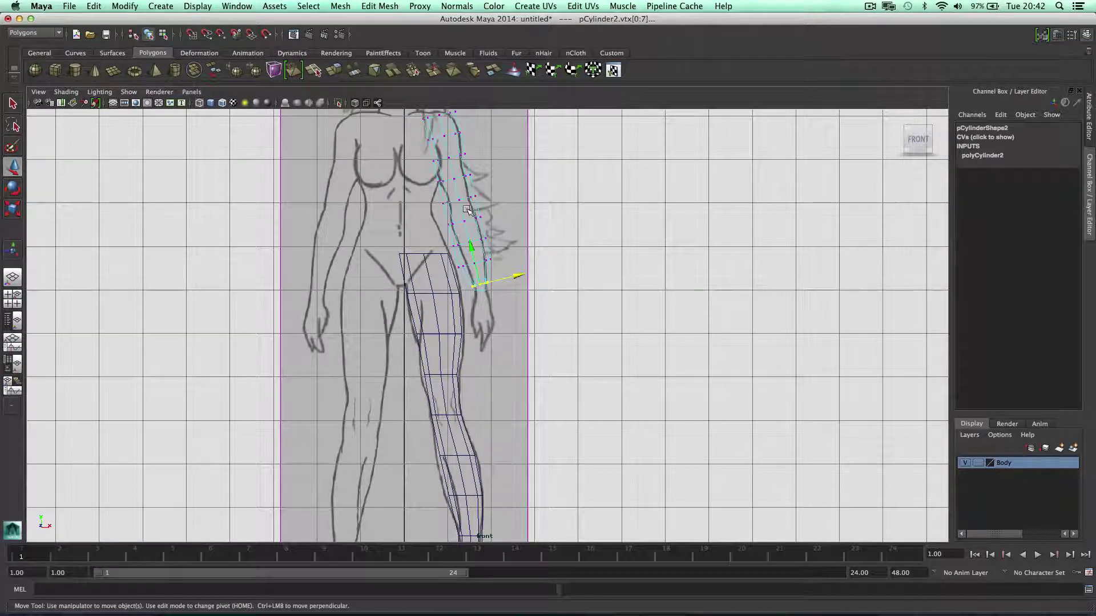
# Narrow the arm's second-lowest vertex ring and move it sideways to fit the forearm outline in front view
pyautogui.moveTo(467, 209); pyautogui.dragTo(433, 196)
pyautogui.moveTo(436, 248); pyautogui.dragTo(451, 275)
pyautogui.press('r')
pyautogui.press('w')
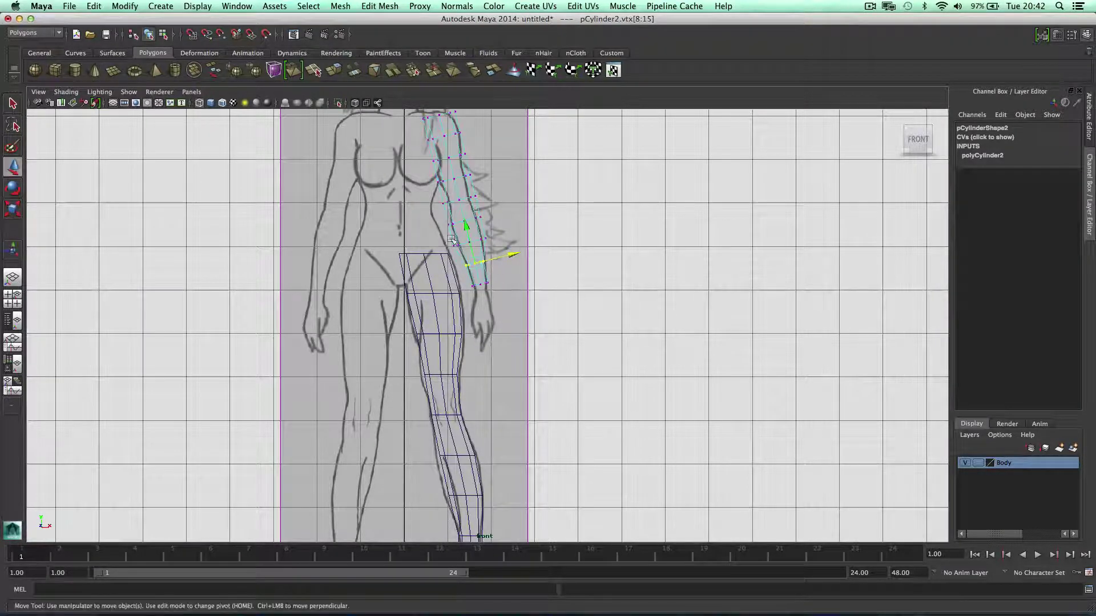
# Narrow the arm's third- and fourth-lowest vertex rings and shift them sideways to fit the forearm outline in front view
pyautogui.moveTo(516, 253); pyautogui.dragTo(517, 253)
pyautogui.press('r')
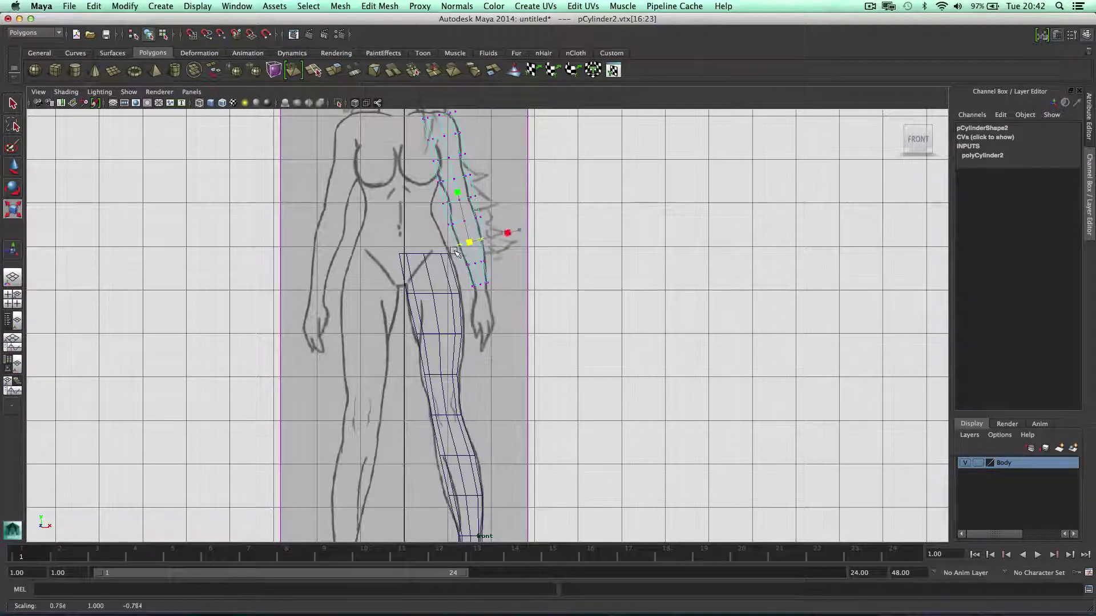
pyautogui.press('w')
pyautogui.click(491, 236)
pyautogui.moveTo(438, 210)
pyautogui.mouseDown()
pyautogui.moveTo(498, 233)
pyautogui.moveTo(451, 223)
pyautogui.mouseUp()
pyautogui.press('r')
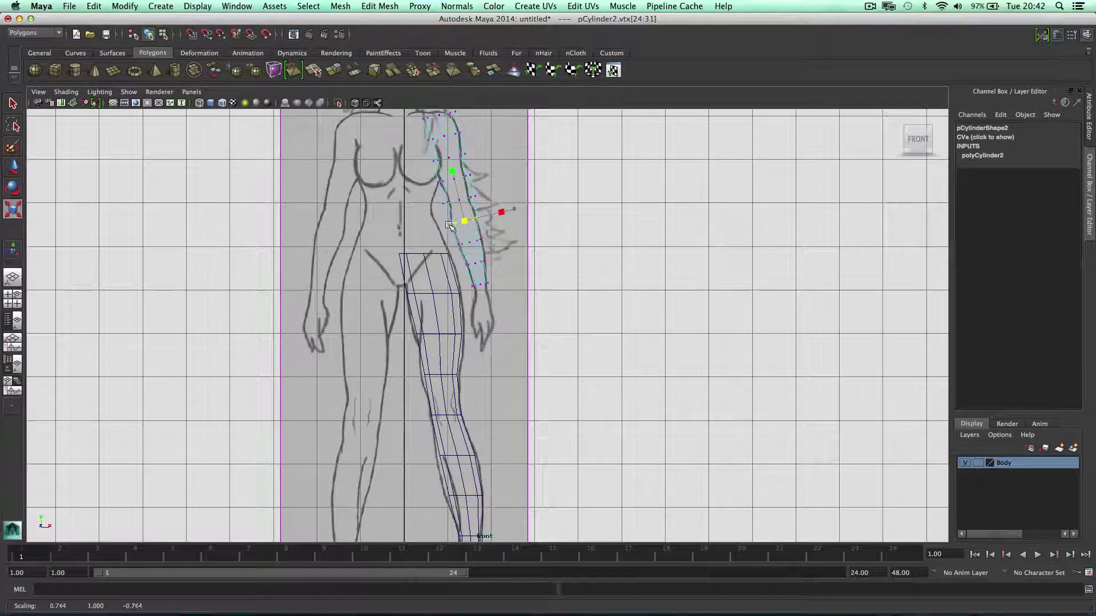
pyautogui.press('w')
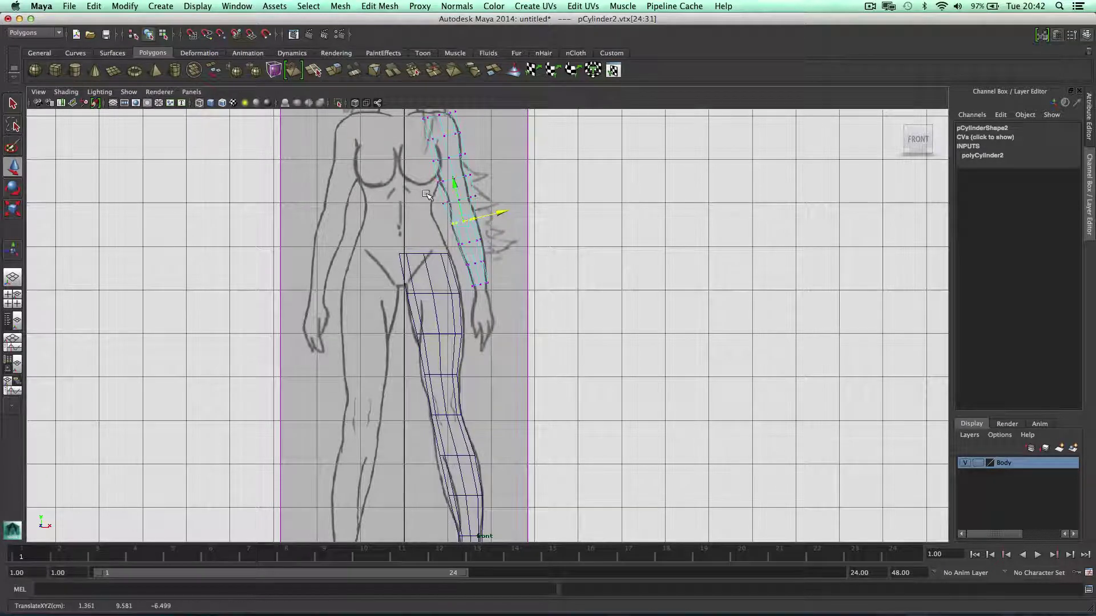
# Scale and shift the arm's fifth and sixth vertex rings from the wrist to match the elbow and upper-arm outline in front view
pyautogui.moveTo(439, 191); pyautogui.dragTo(432, 213)
pyautogui.press('r')
pyautogui.moveTo(432, 172); pyautogui.dragTo(473, 174)
pyautogui.press('w')
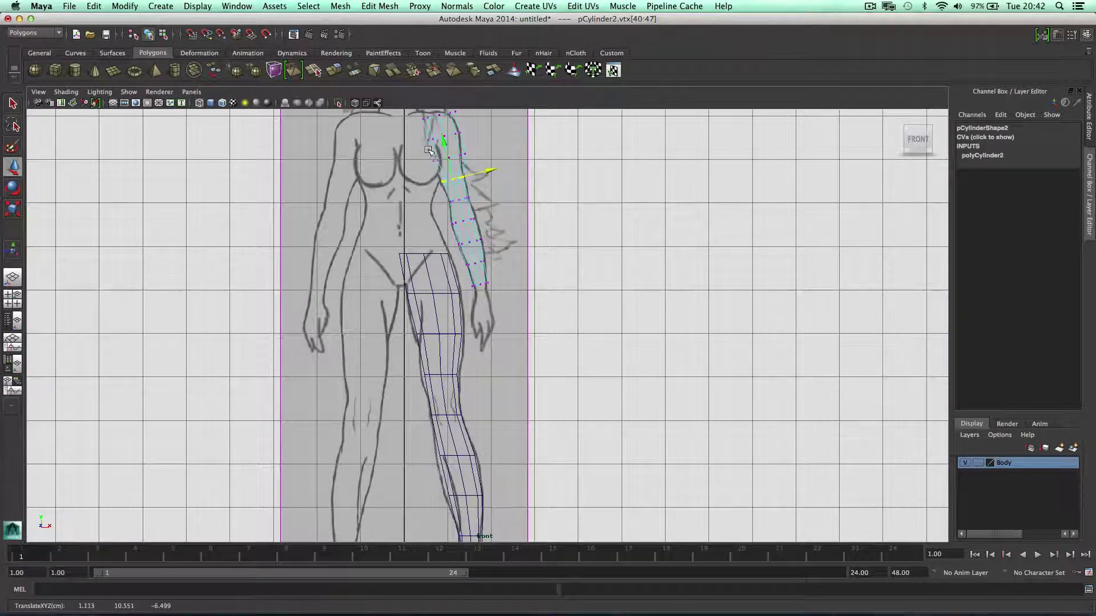
# Scale and reposition the seventh and eighth vertex rings from the wrist to fit the upper arm in front view
pyautogui.moveTo(424, 148)
pyautogui.mouseDown()
pyautogui.moveTo(481, 164)
pyautogui.moveTo(437, 164)
pyautogui.mouseUp()
pyautogui.press('r')
pyautogui.keyDown('alt'); pyautogui.moveTo(548, 161); pyautogui.dragTo(558, 232, button='middle'); pyautogui.keyUp('alt')
pyautogui.moveTo(431, 206); pyautogui.dragTo(489, 224)
pyautogui.click(459, 215)
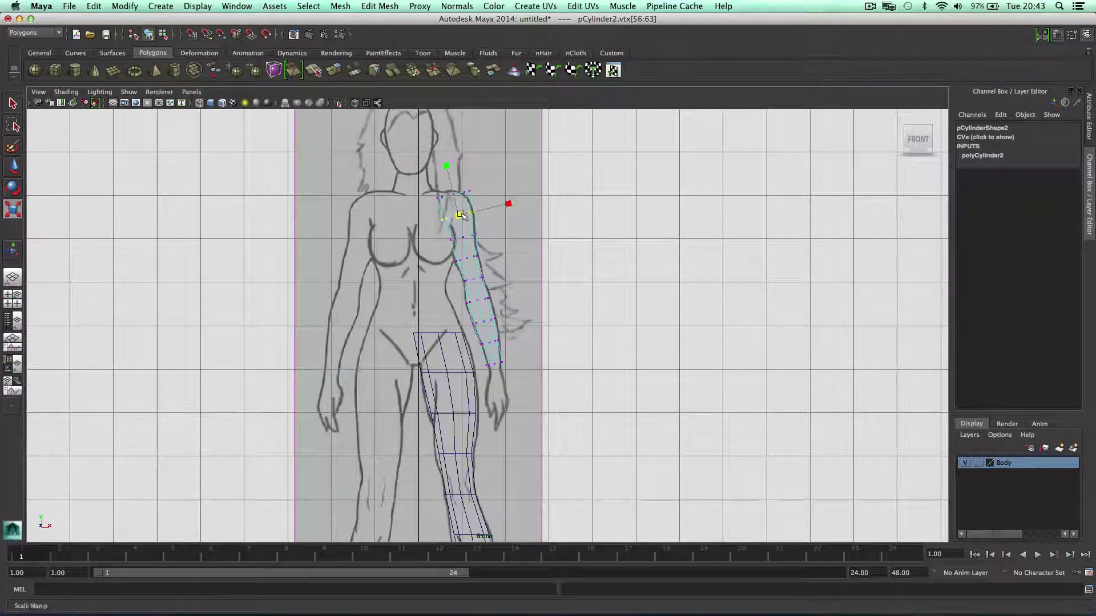
pyautogui.press('w')
# Rotate the arm's topmost vertex ring to line up with the shoulder in front view, and return to object selection
pyautogui.moveTo(413, 174); pyautogui.dragTo(458, 188)
pyautogui.press('super+z')
pyautogui.press('r')
pyautogui.press('e')
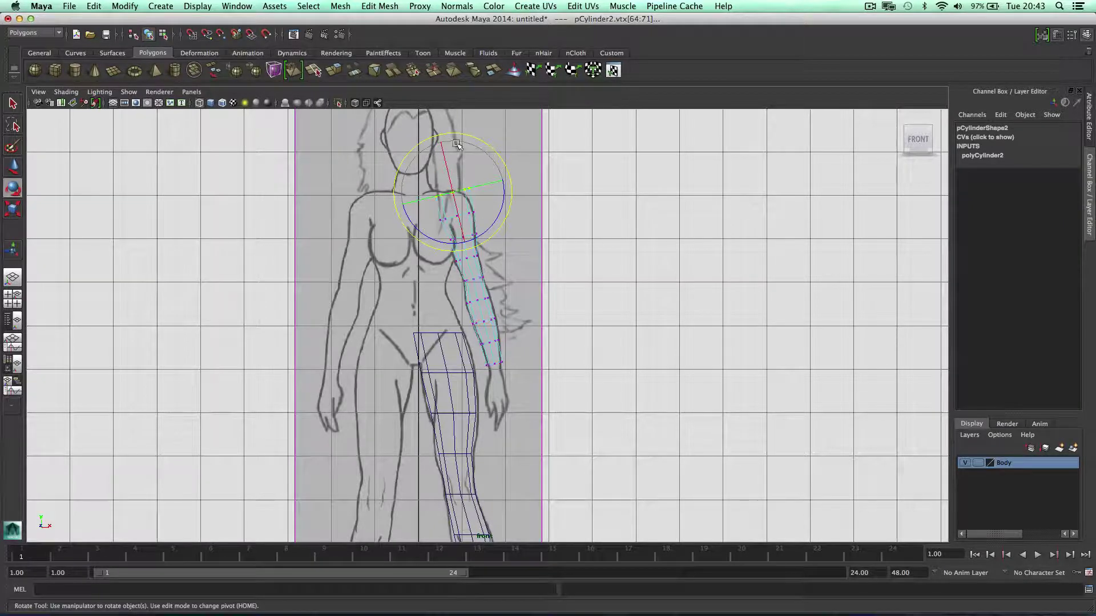
pyautogui.moveTo(456, 143)
pyautogui.mouseDown()
pyautogui.moveTo(467, 138)
pyautogui.moveTo(478, 167)
pyautogui.mouseUp()
pyautogui.moveTo(465, 258); pyautogui.dragTo(502, 246, button='right')
pyautogui.click(502, 247)
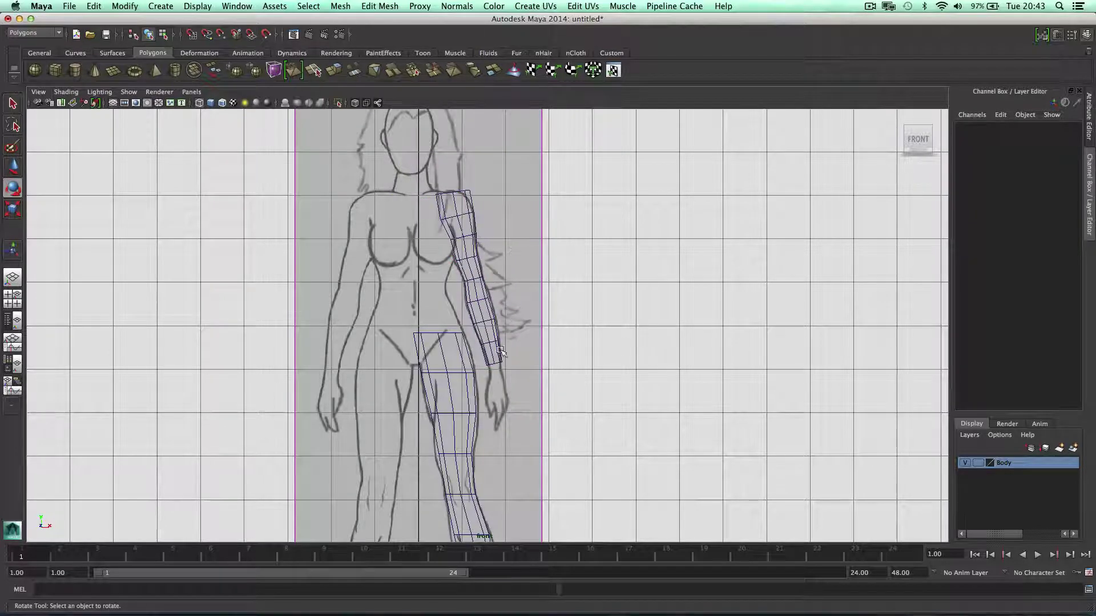
# In the side view, move the arm cylinder to about Z 0.44 so it lies over the reference arm
pyautogui.press('space')
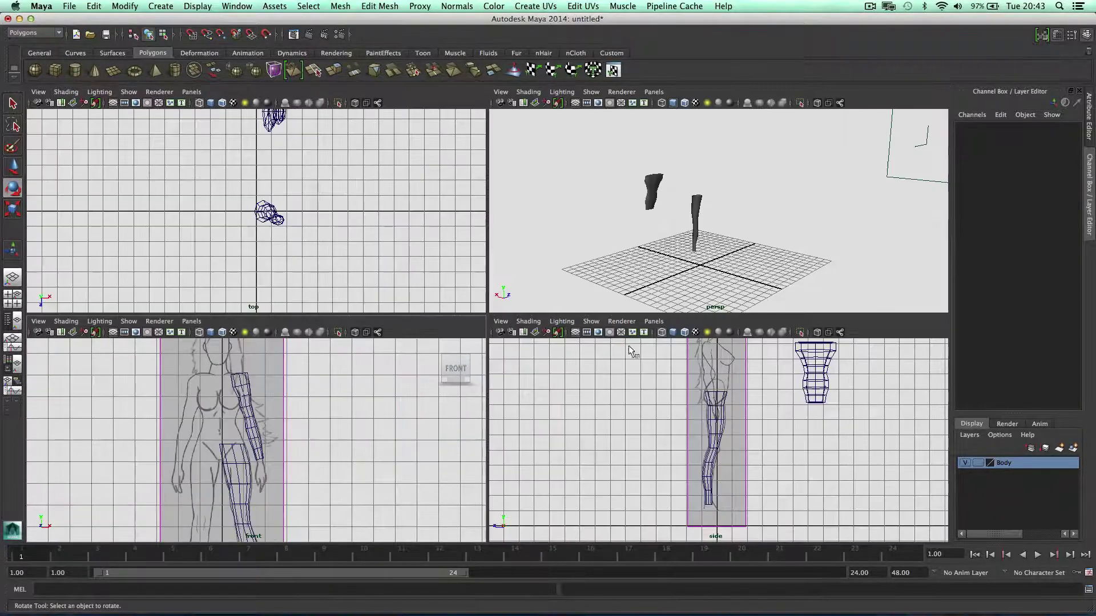
pyautogui.press('space')
pyautogui.keyDown('alt'); pyautogui.moveTo(671, 240); pyautogui.dragTo(657, 321, button='middle'); pyautogui.keyUp('alt')
pyautogui.click(664, 212)
pyautogui.press('w')
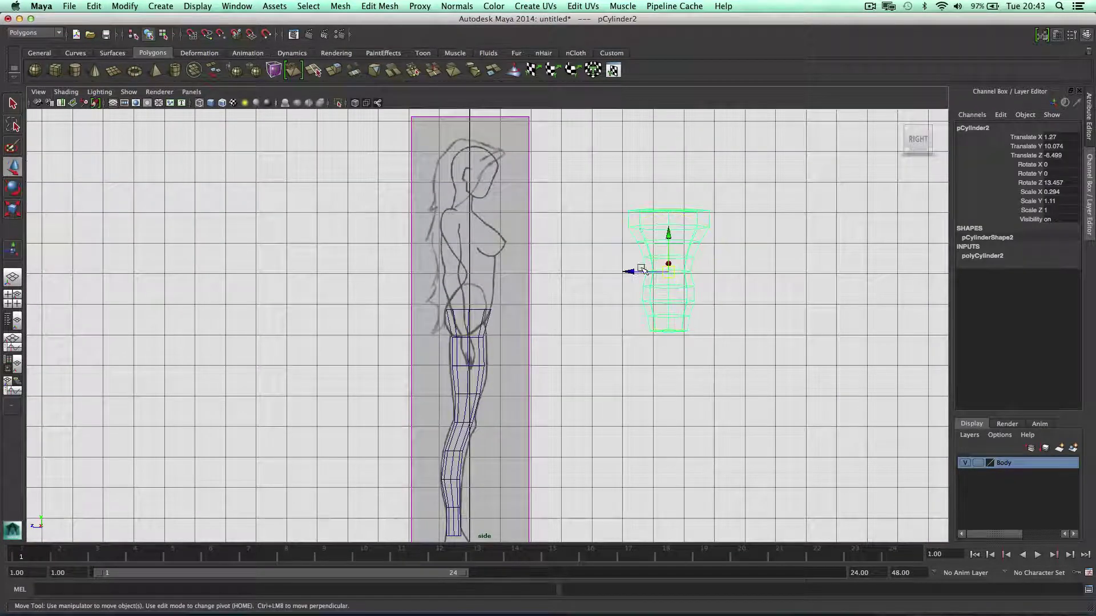
pyautogui.moveTo(642, 269); pyautogui.dragTo(422, 277)
pyautogui.scroll(5, 422, 276)
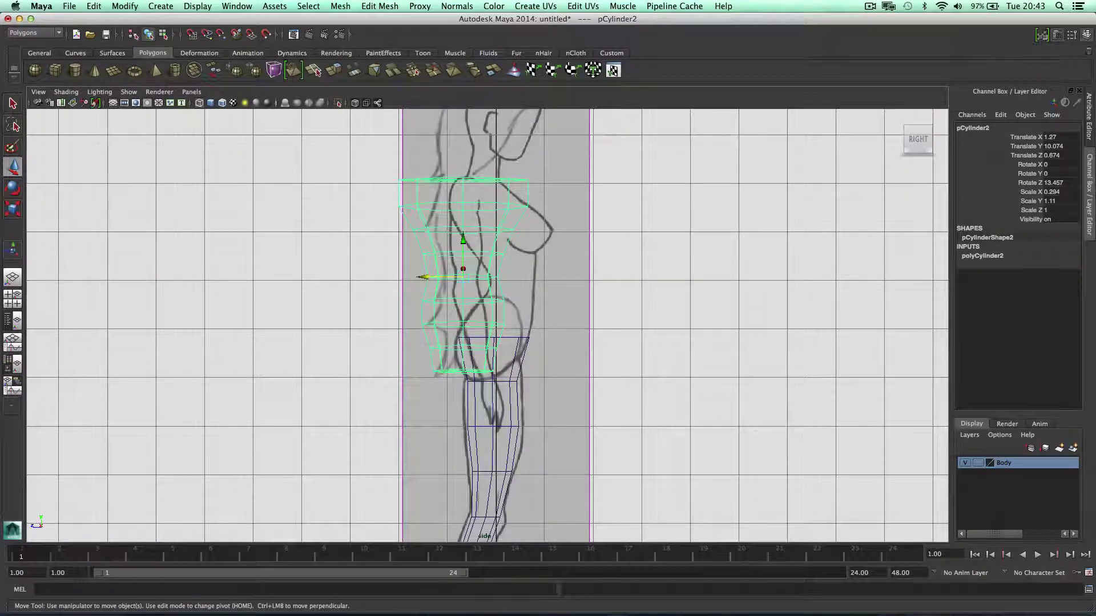
pyautogui.moveTo(431, 279); pyautogui.dragTo(458, 363)
# Switch the arm to vertex editing, then narrow and shift its lowest vertex ring to fit the wrist in side view
pyautogui.rightClick(461, 355)
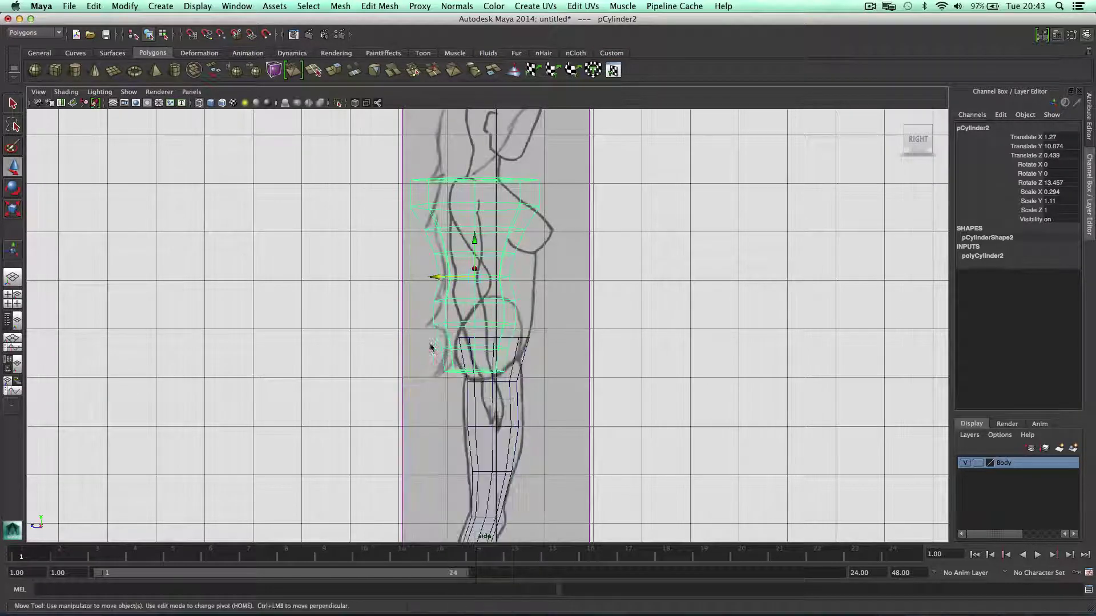
pyautogui.press('F9')
pyautogui.moveTo(429, 363); pyautogui.dragTo(455, 373)
pyautogui.press('r')
pyautogui.press('w')
pyautogui.press('r')
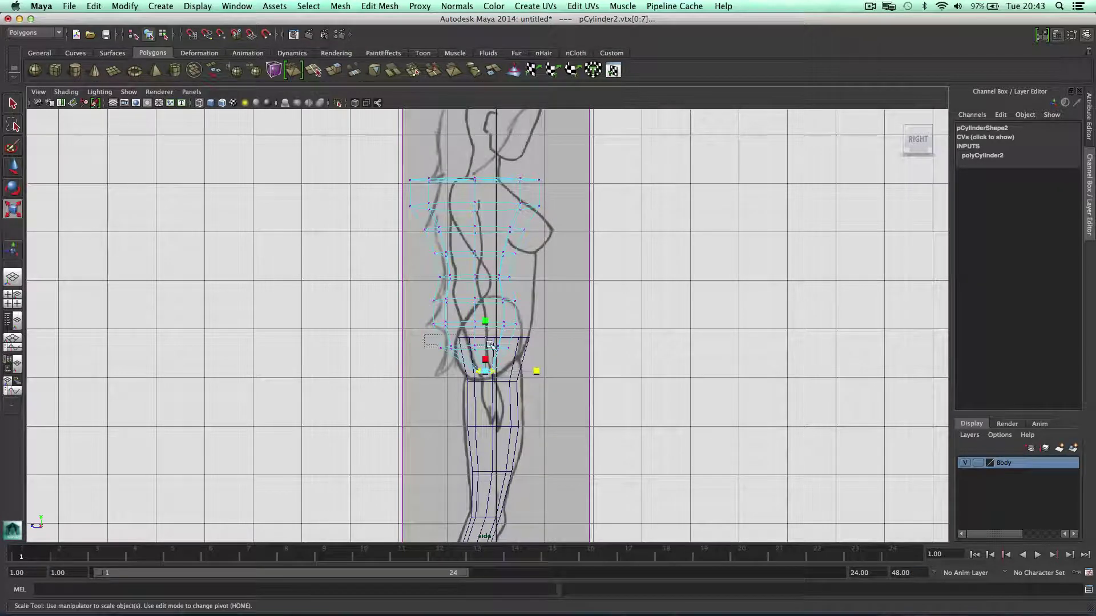
# Narrow the arm's second-lowest vertex ring in depth and align it with the lower forearm in side view
pyautogui.moveTo(427, 338); pyautogui.dragTo(454, 347)
pyautogui.press('w')
pyautogui.press('r')
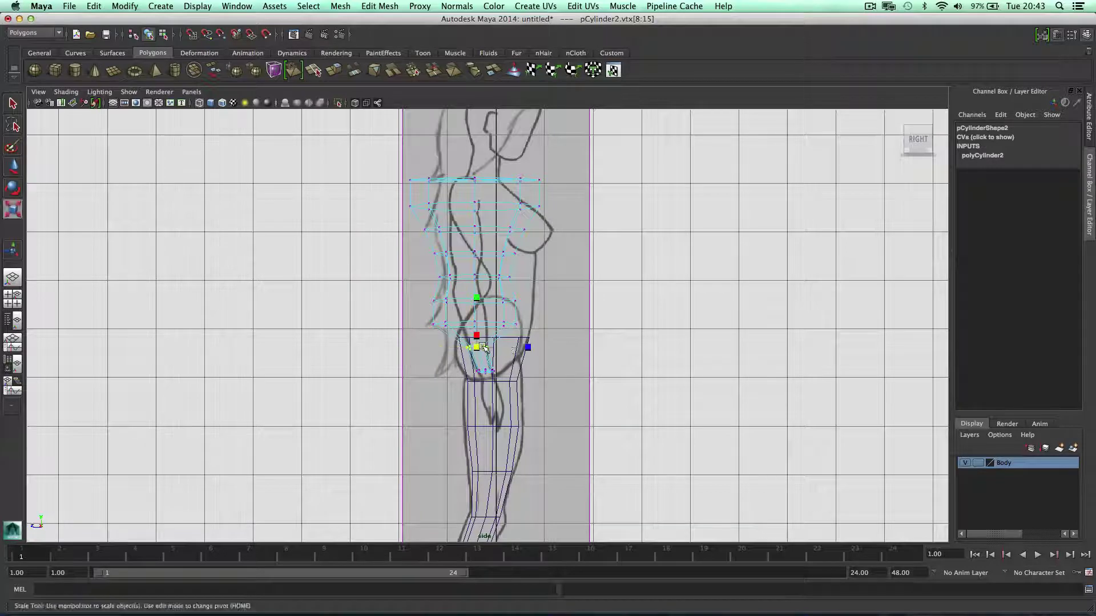
pyautogui.press('t')
pyautogui.press('r')
pyautogui.moveTo(527, 347); pyautogui.dragTo(528, 348)
# Narrow the arm's third- and fourth-lowest vertex rings in depth and shift the fourth to fit the forearm in side view
pyautogui.moveTo(414, 319); pyautogui.dragTo(488, 325)
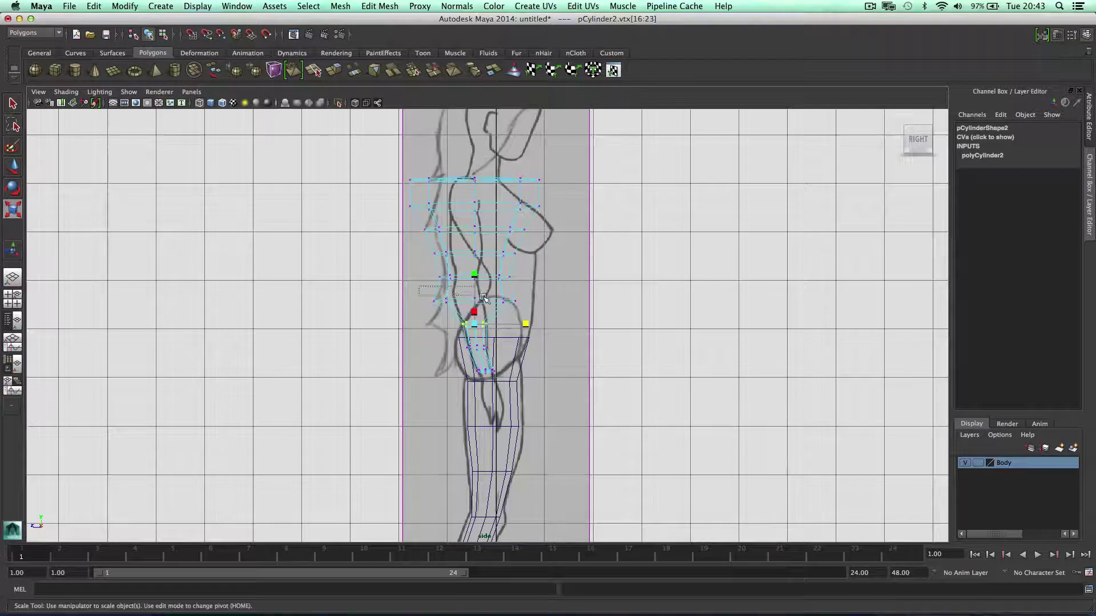
pyautogui.moveTo(434, 288); pyautogui.dragTo(528, 311)
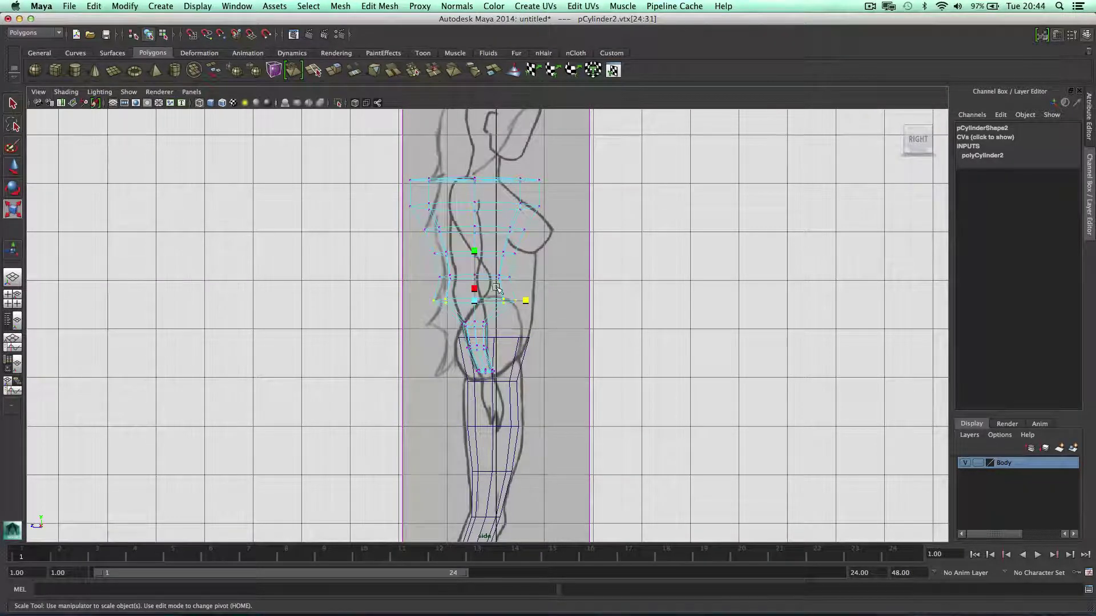
pyautogui.moveTo(524, 301); pyautogui.dragTo(444, 300)
pyautogui.press('w')
pyautogui.press('r')
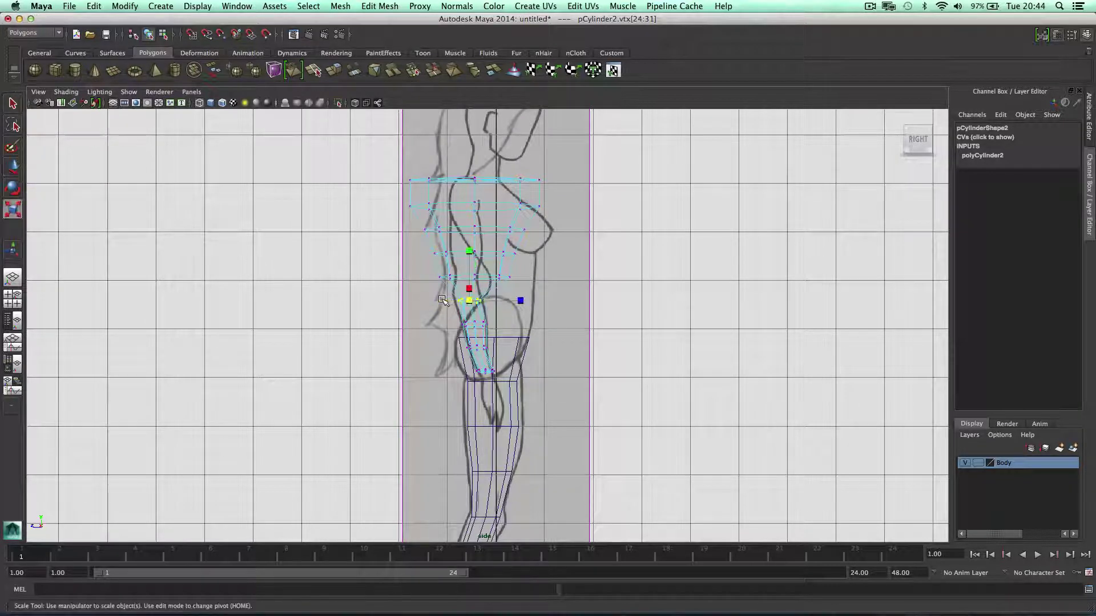
# Narrow and shift the arm's fifth and sixth vertex rings from the wrist to follow the arm outline in side view
pyautogui.moveTo(406, 258); pyautogui.dragTo(436, 276)
pyautogui.press('w')
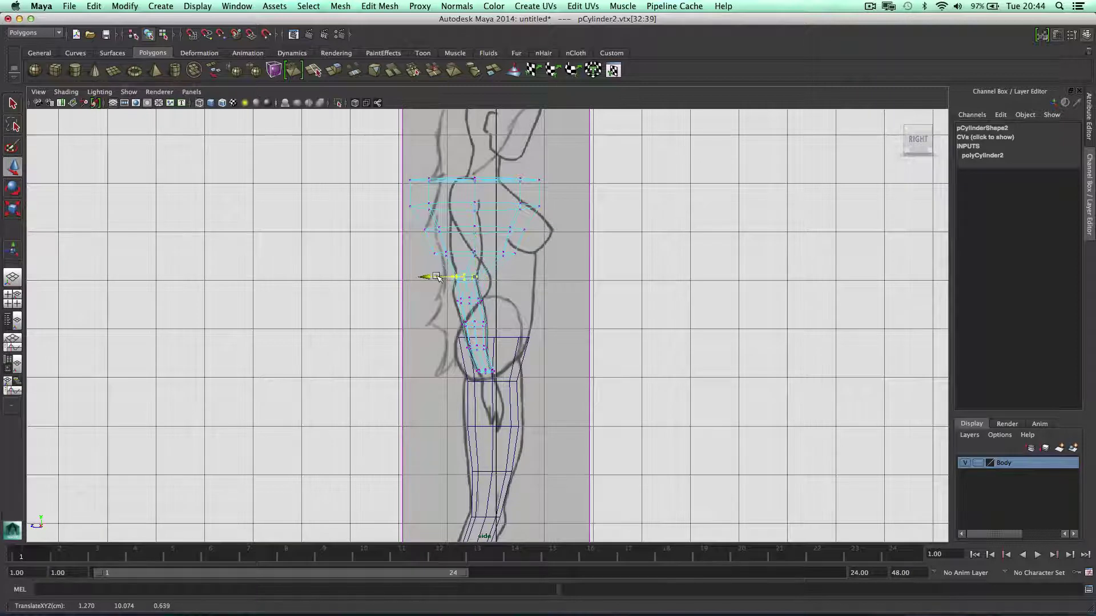
pyautogui.press('r')
pyautogui.moveTo(518, 278); pyautogui.dragTo(514, 279)
pyautogui.moveTo(429, 247); pyautogui.dragTo(494, 254)
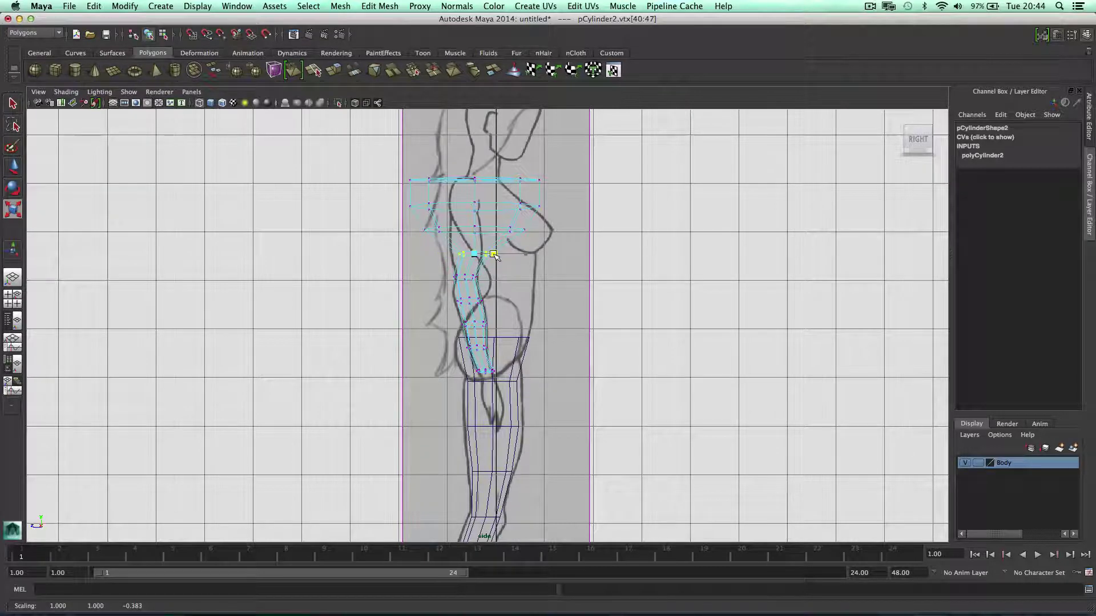
pyautogui.press('w')
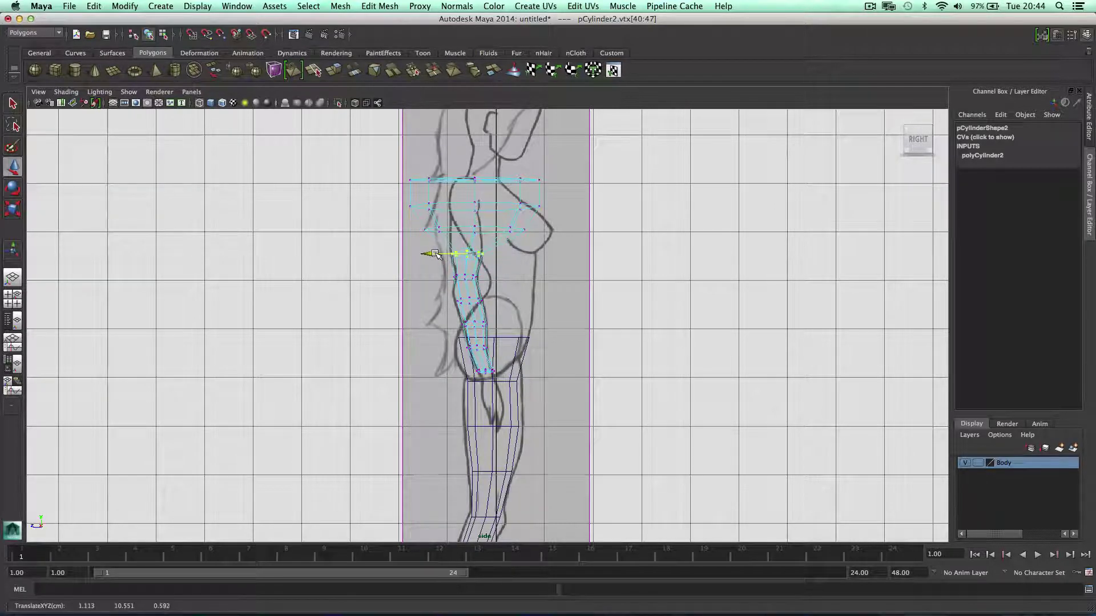
pyautogui.moveTo(435, 254); pyautogui.dragTo(434, 254)
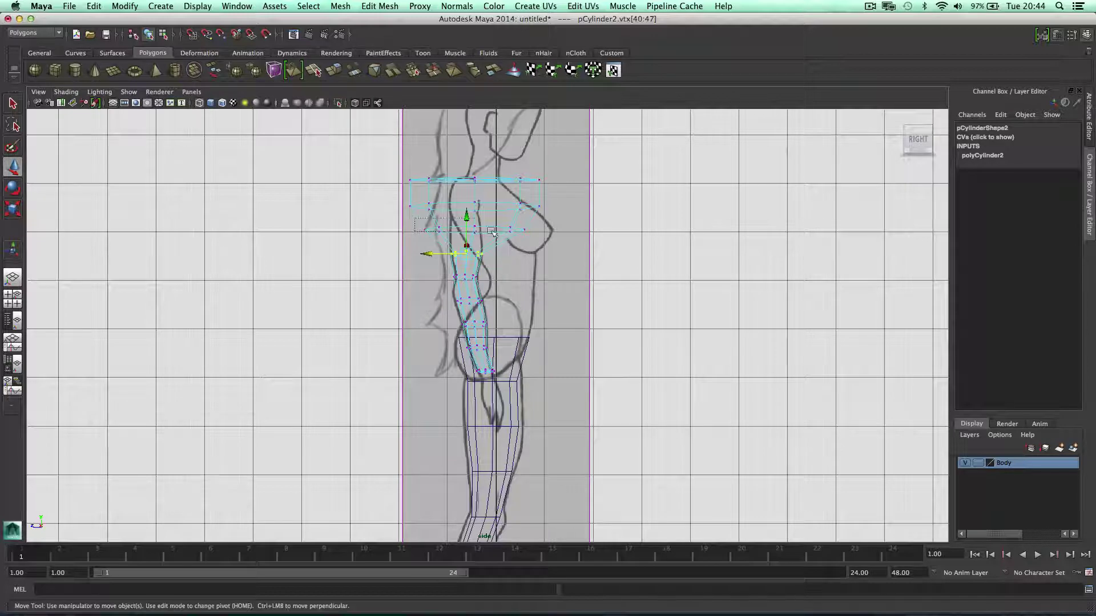
# Narrow the seventh vertex ring from the wrist and move it backward to fit the upper arm in side view
pyautogui.moveTo(416, 218); pyautogui.dragTo(499, 231)
pyautogui.press('r')
pyautogui.press('w')
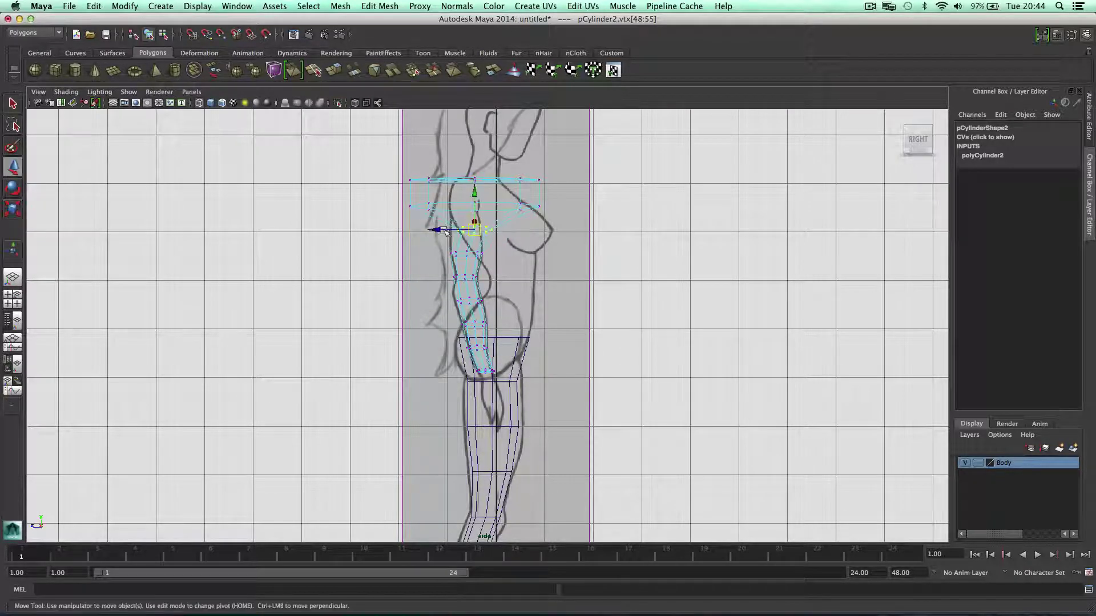
pyautogui.press('e')
pyautogui.press('r')
pyautogui.moveTo(516, 229); pyautogui.dragTo(513, 229)
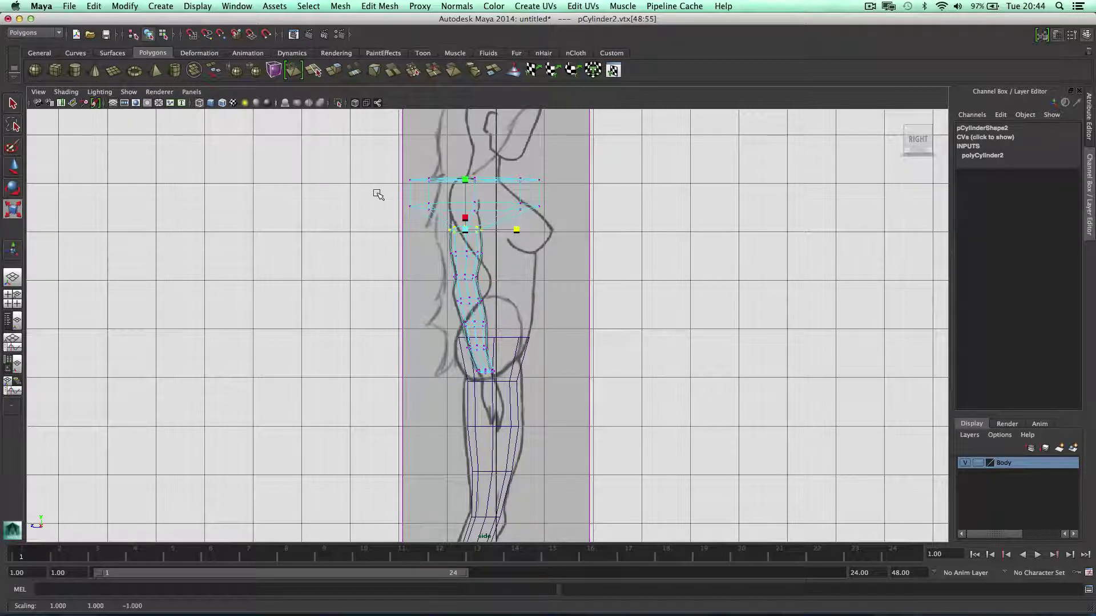
# Narrow and shift the arm's top two vertex rings to fit the shoulder, and reposition the fourth-lowest ring to about Z 0.58
pyautogui.moveTo(398, 195); pyautogui.dragTo(424, 208)
pyautogui.press('w')
pyautogui.moveTo(402, 172); pyautogui.dragTo(488, 180)
pyautogui.press('r')
pyautogui.press('t')
pyautogui.press('r')
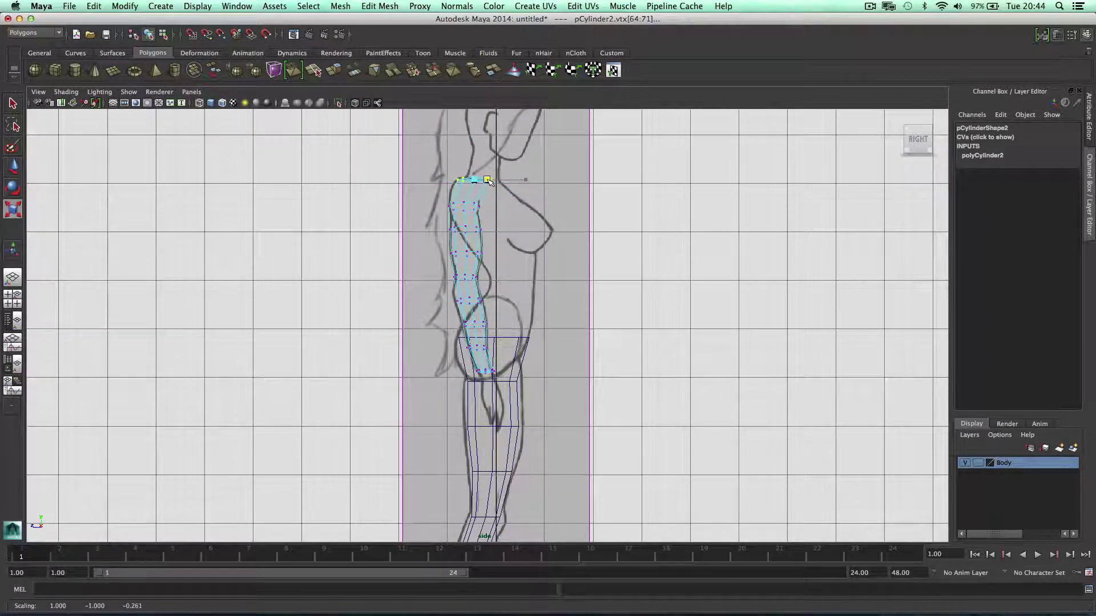
pyautogui.press('w')
pyautogui.moveTo(461, 179); pyautogui.dragTo(452, 180)
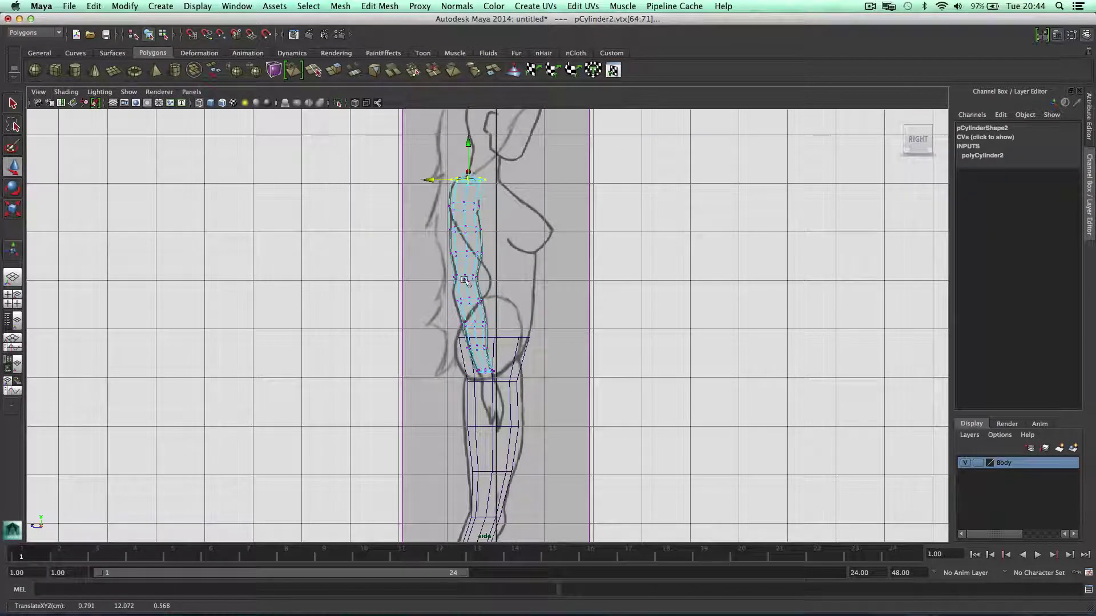
pyautogui.moveTo(446, 292)
pyautogui.mouseDown()
pyautogui.moveTo(490, 317)
pyautogui.moveTo(436, 303)
pyautogui.mouseUp()
# Return the arm to object selection and examine the arm and leg shapes from behind in the perspective view
pyautogui.press('space')
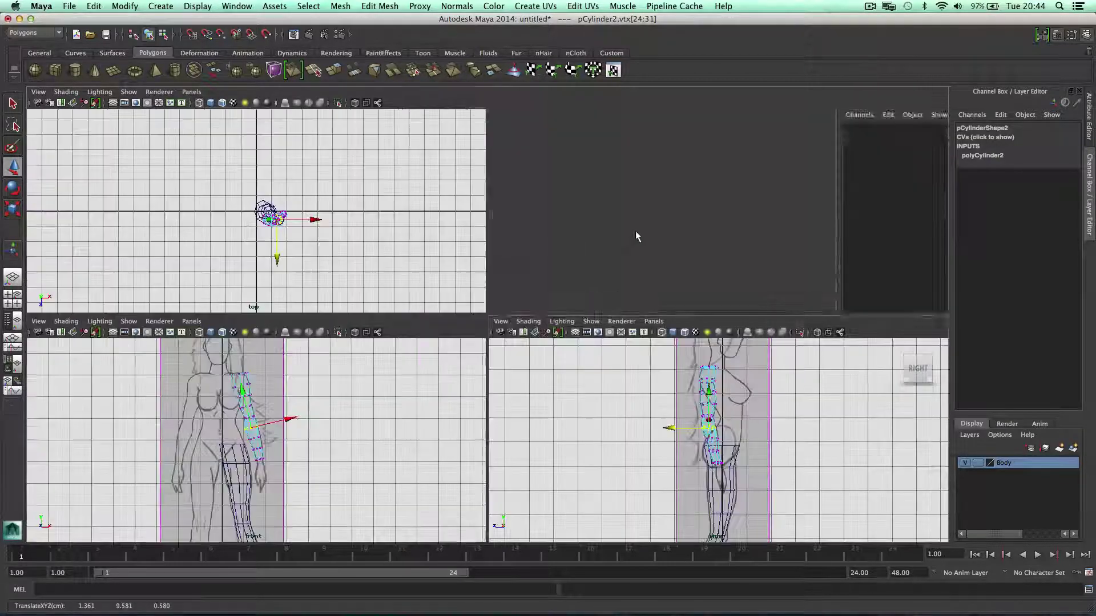
pyautogui.press('space')
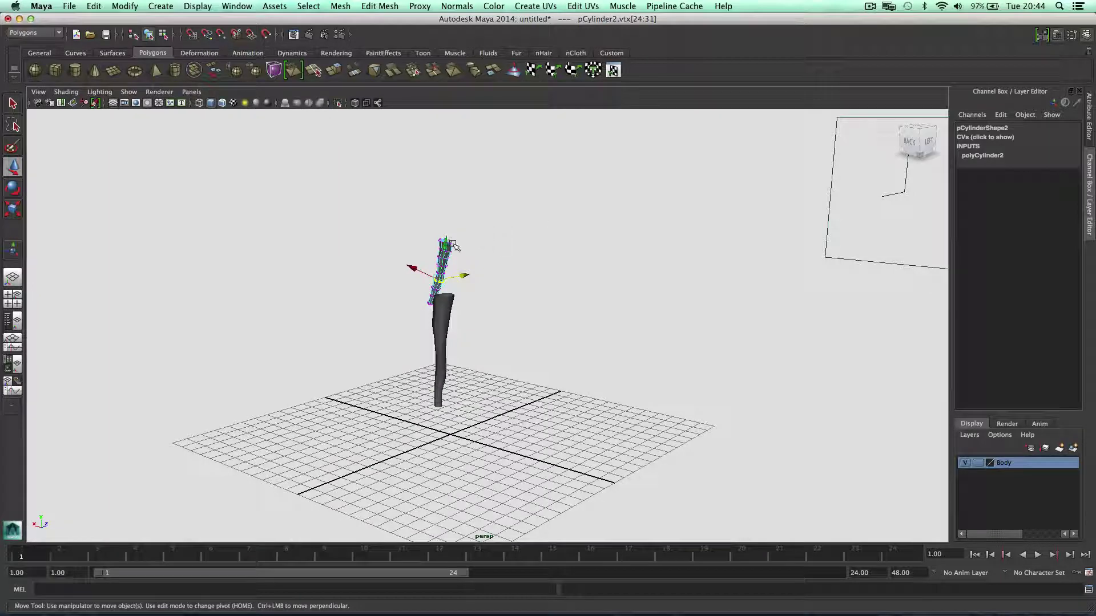
pyautogui.moveTo(454, 244); pyautogui.dragTo(484, 226, button='right')
pyautogui.moveTo(440, 274); pyautogui.dragTo(462, 262, button='right')
pyautogui.click(447, 244)
pyautogui.keyDown('alt'); pyautogui.moveTo(447, 245); pyautogui.dragTo(507, 260); pyautogui.keyUp('alt')
pyautogui.keyDown('alt'); pyautogui.moveTo(422, 198); pyautogui.dragTo(390, 184); pyautogui.keyUp('alt')
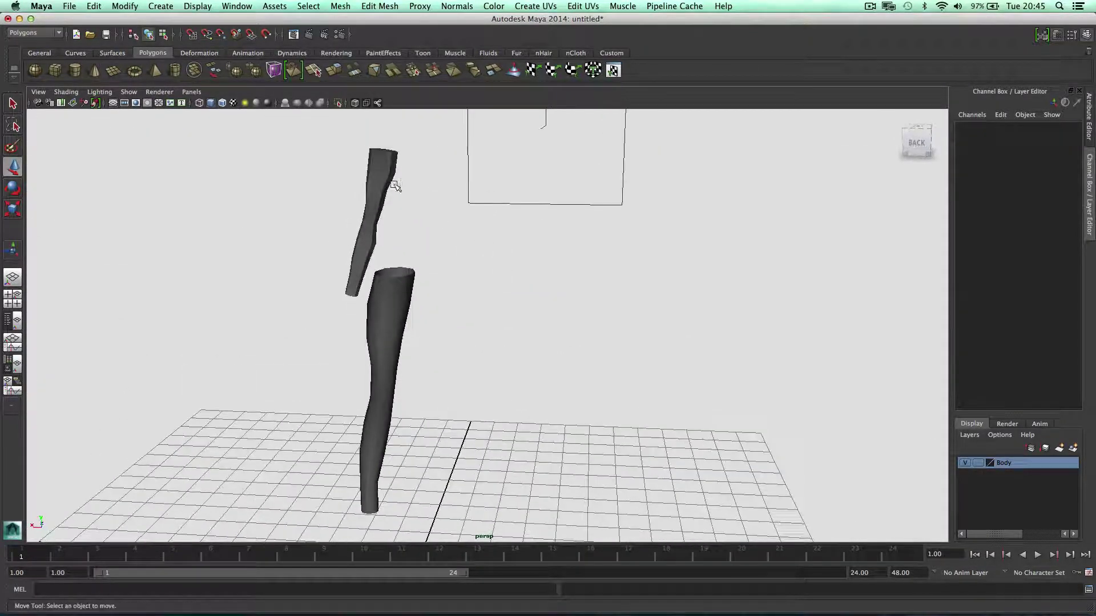
# Select all of the arm cylinder's edges, apply Soften Edge, and return to object selection
pyautogui.click(383, 180)
pyautogui.moveTo(380, 171); pyautogui.dragTo(340, 155, button='right')
pyautogui.moveTo(320, 161); pyautogui.dragTo(515, 294)
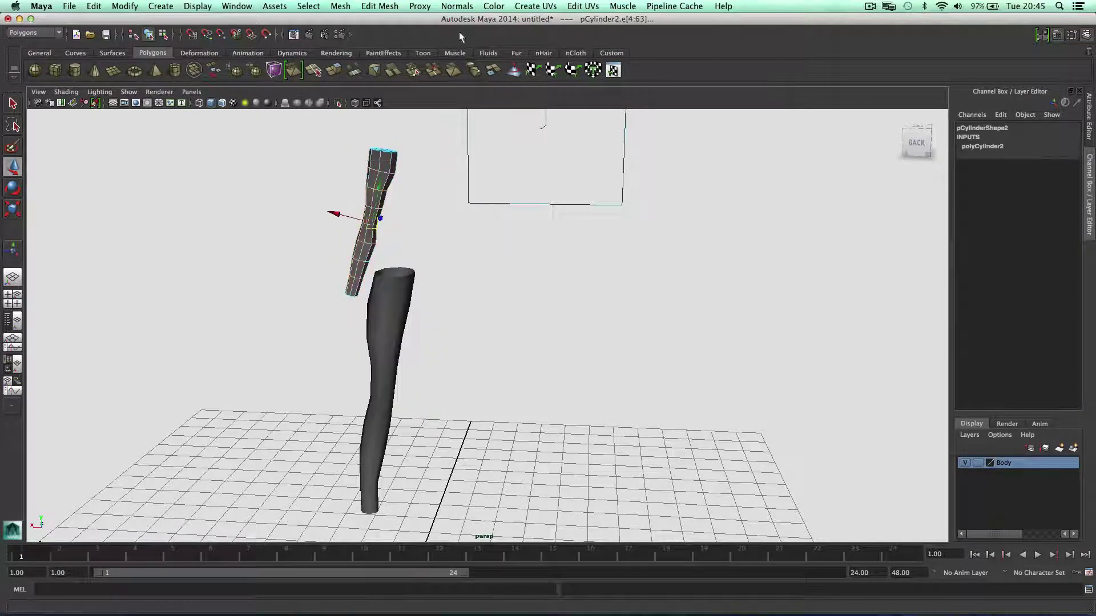
pyautogui.click(456, 6)
pyautogui.click(483, 127)
pyautogui.moveTo(384, 175); pyautogui.dragTo(437, 162, button='right')
pyautogui.click(467, 173)
# Draw a new polygon cylinder on the perspective grid beside the leg, at about X -4.45, Z -2.62
pyautogui.keyDown('alt'); pyautogui.moveTo(506, 198); pyautogui.dragTo(540, 197); pyautogui.keyUp('alt')
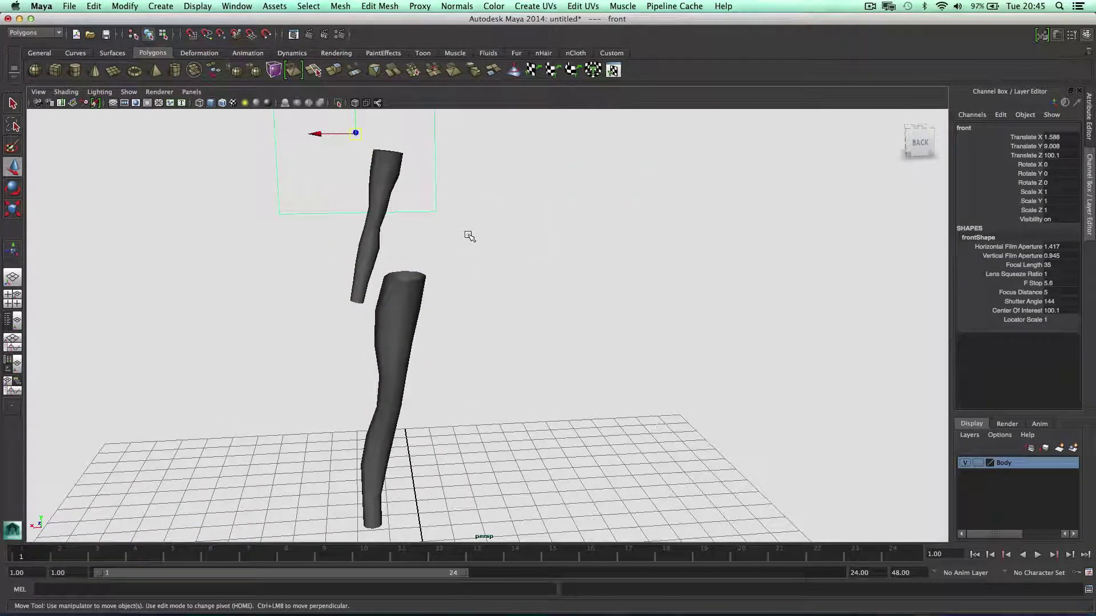
pyautogui.press('space')
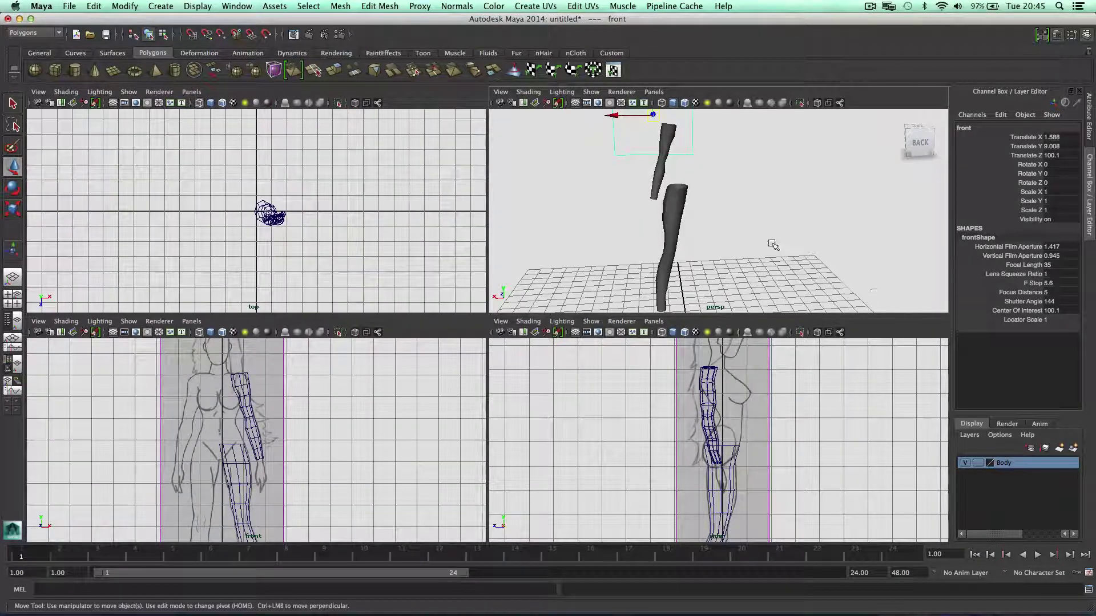
pyautogui.scroll(-5, 759, 239)
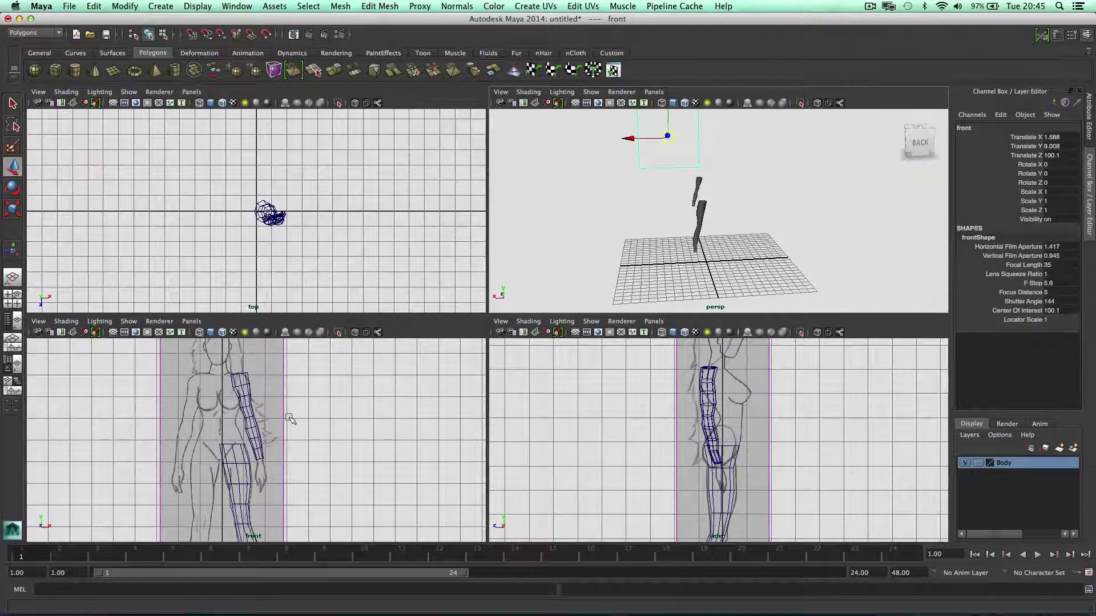
pyautogui.keyDown('alt'); pyautogui.moveTo(305, 422); pyautogui.dragTo(339, 419, button='middle'); pyautogui.keyUp('alt')
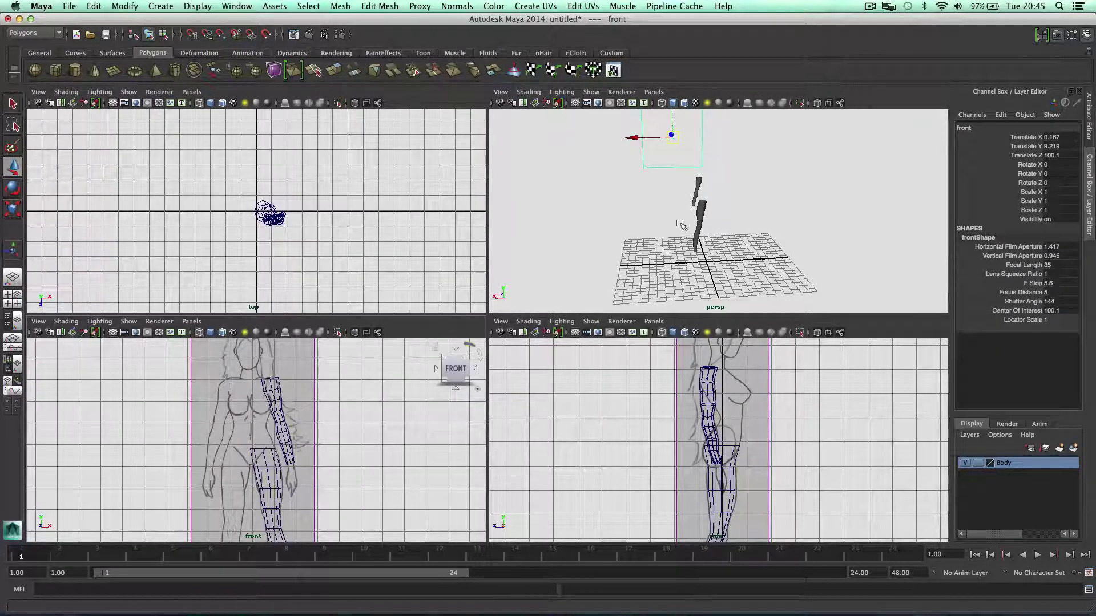
pyautogui.moveTo(686, 226)
pyautogui.keyDown('alt'); pyautogui.mouseDown()
pyautogui.moveTo(707, 228)
pyautogui.moveTo(684, 230)
pyautogui.mouseUp(); pyautogui.keyUp('alt')
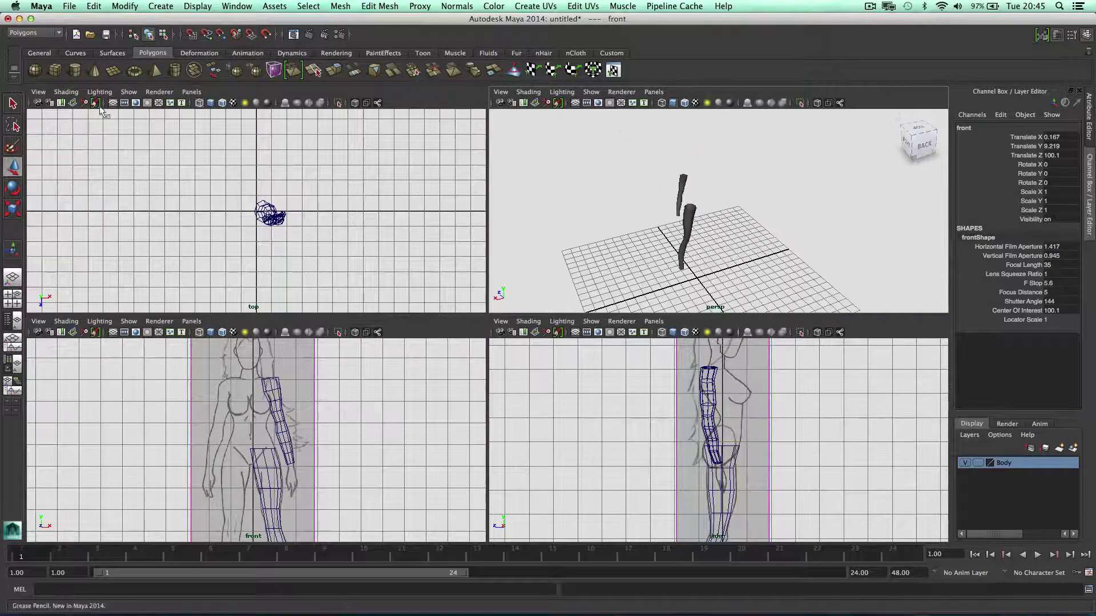
pyautogui.click(75, 70)
pyautogui.moveTo(743, 280); pyautogui.dragTo(729, 232)
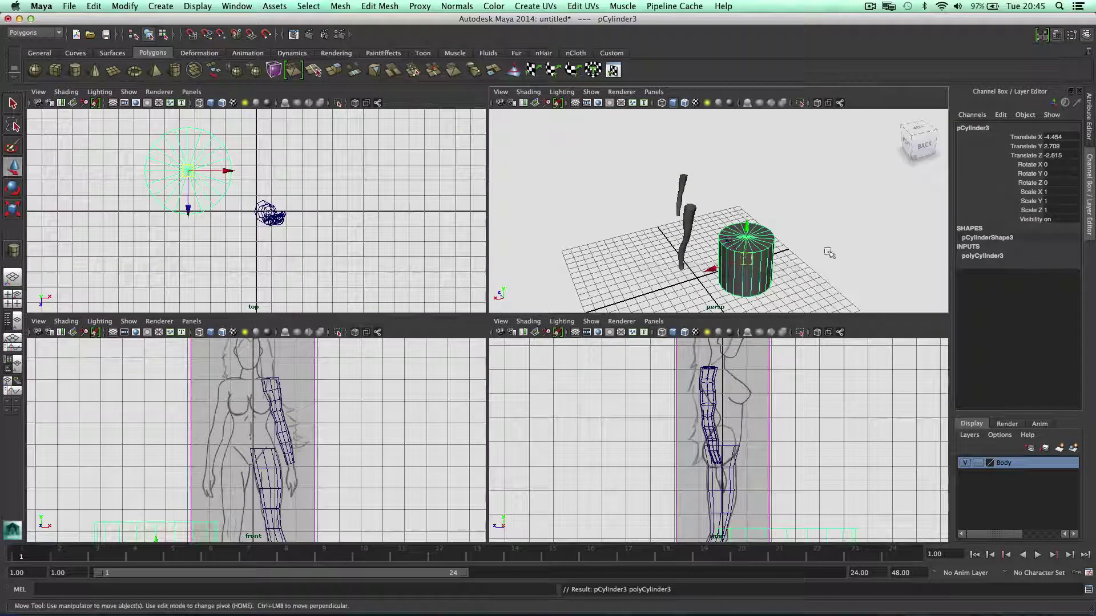
# Delete the cap faces at the upper end of the arm cylinder, leaving the shoulder end open
pyautogui.scroll(3, 665, 228)
pyautogui.click(666, 174)
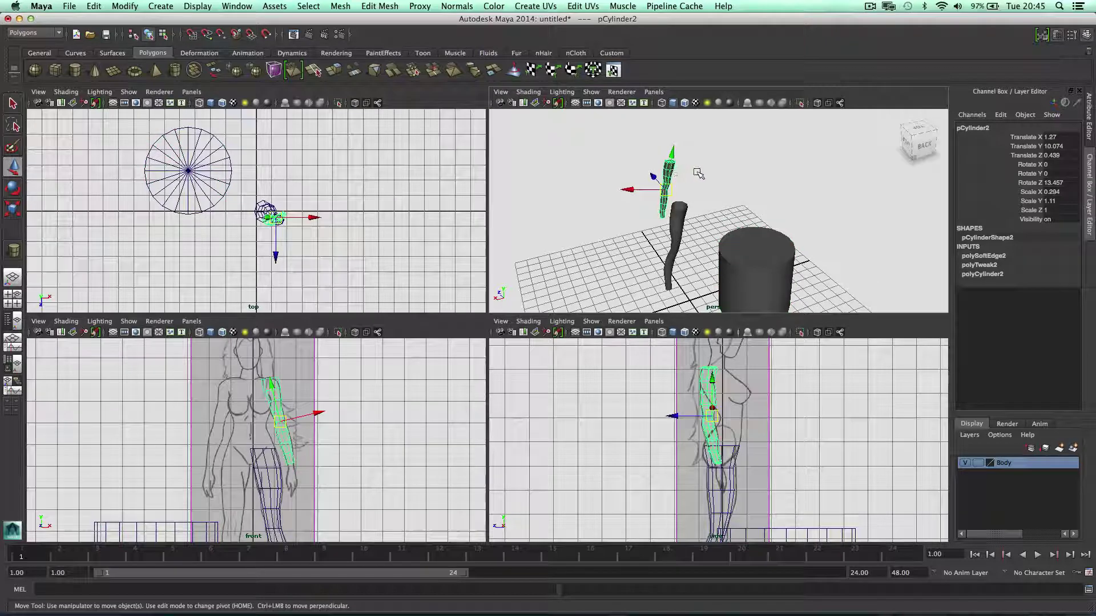
pyautogui.press('space')
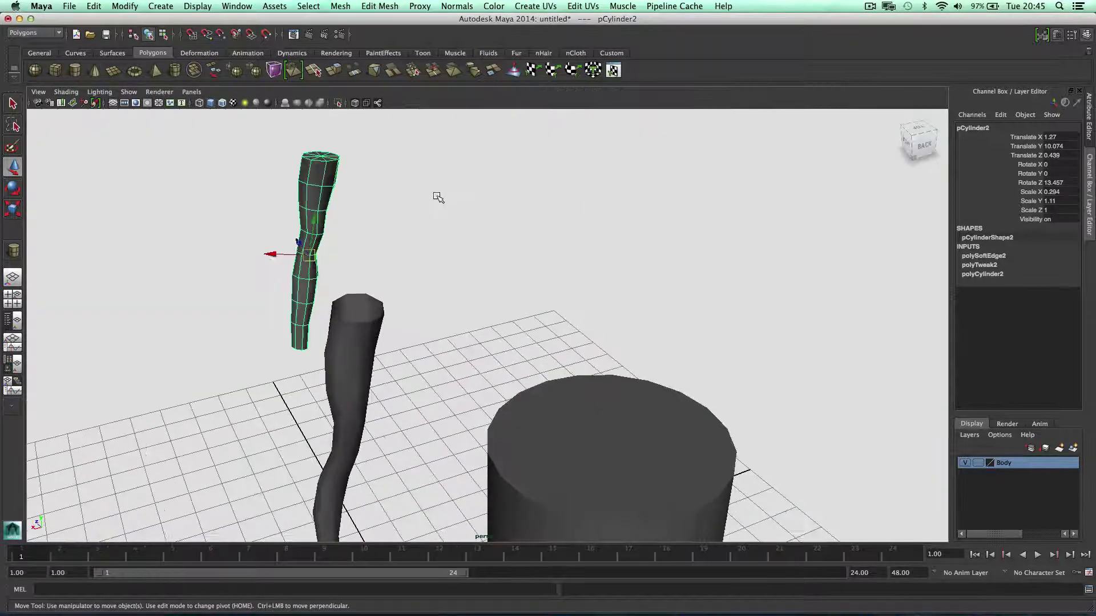
pyautogui.keyDown('alt'); pyautogui.moveTo(438, 197); pyautogui.dragTo(406, 213); pyautogui.keyUp('alt')
pyautogui.moveTo(345, 231); pyautogui.dragTo(337, 239, button='right')
pyautogui.click(336, 237)
pyautogui.press('f')
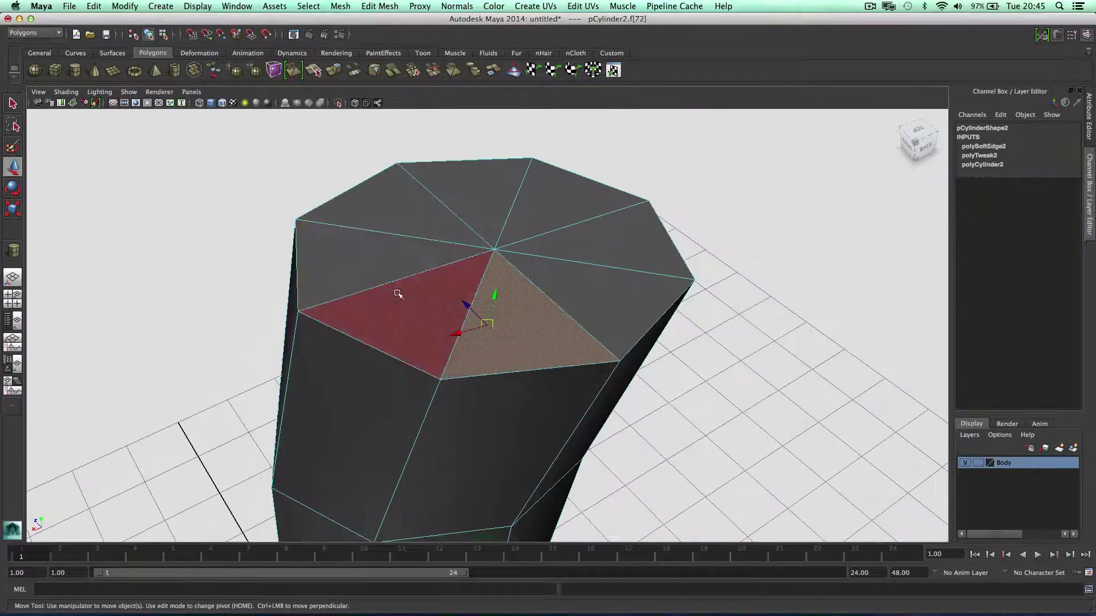
pyautogui.keyDown('shift'); pyautogui.click(398, 293); pyautogui.keyUp('shift')
pyautogui.keyDown('shift'); pyautogui.click(383, 255); pyautogui.keyUp('shift')
pyautogui.keyDown('shift'); pyautogui.click(387, 218); pyautogui.keyUp('shift')
pyautogui.keyDown('shift'); pyautogui.click(485, 174); pyautogui.keyUp('shift')
pyautogui.keyDown('shift'); pyautogui.click(598, 242); pyautogui.keyUp('shift')
pyautogui.keyDown('shift'); pyautogui.click(596, 240); pyautogui.keyUp('shift')
pyautogui.keyDown('shift'); pyautogui.click(574, 205); pyautogui.keyUp('shift')
pyautogui.keyDown('shift'); pyautogui.click(594, 244); pyautogui.keyUp('shift')
pyautogui.keyDown('shift'); pyautogui.click(594, 281); pyautogui.keyUp('shift')
pyautogui.press('Delete')
pyautogui.scroll(-3, 594, 282)
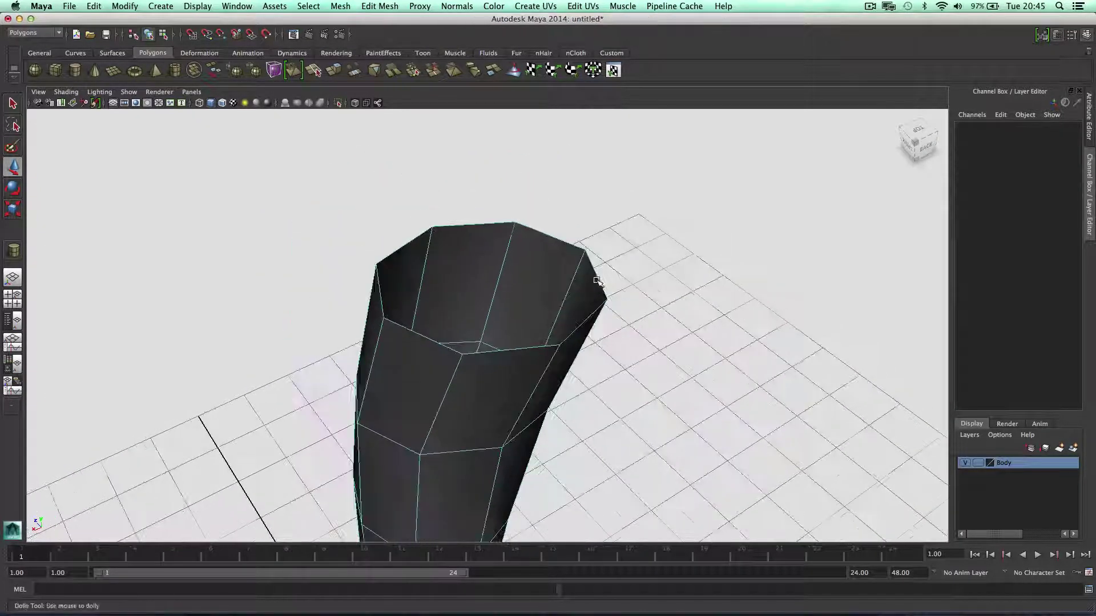
# Delete the cap faces at the lower end of the arm cylinder, leaving the wrist end open
pyautogui.keyDown('alt'); pyautogui.moveTo(596, 280); pyautogui.dragTo(505, 268); pyautogui.keyUp('alt')
pyautogui.keyDown('shift'); pyautogui.click(436, 299); pyautogui.keyUp('shift')
pyautogui.keyDown('shift'); pyautogui.click(441, 309); pyautogui.keyUp('shift')
pyautogui.keyDown('shift'); pyautogui.click(438, 322); pyautogui.keyUp('shift')
pyautogui.keyDown('shift'); pyautogui.click(431, 326); pyautogui.keyUp('shift')
pyautogui.keyDown('shift'); pyautogui.click(437, 323); pyautogui.keyUp('shift')
pyautogui.keyDown('shift'); pyautogui.click(428, 331); pyautogui.keyUp('shift')
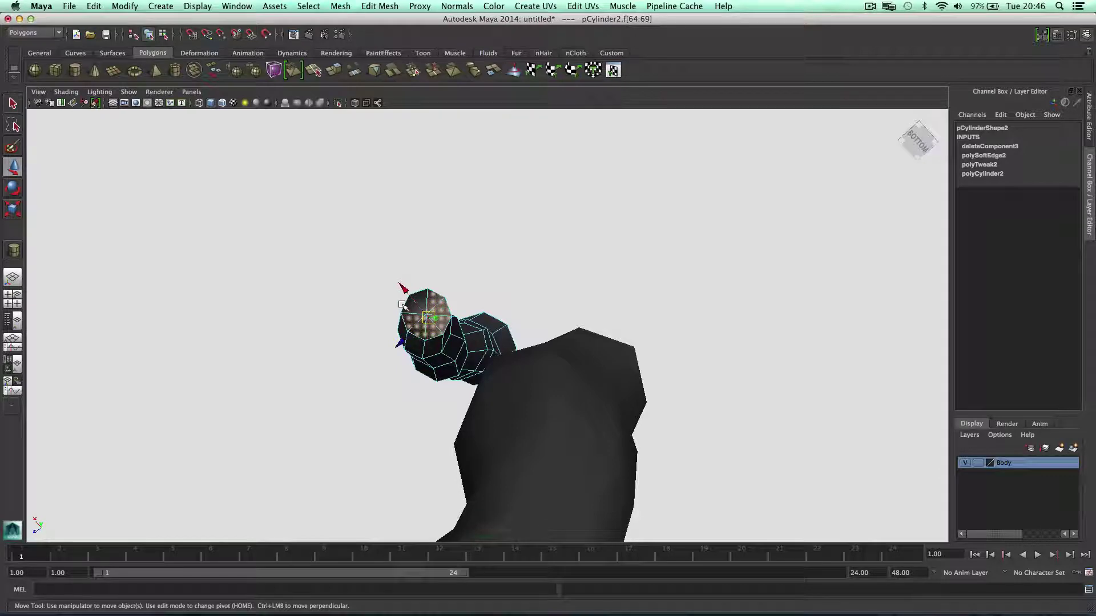
pyautogui.keyDown('shift'); pyautogui.click(418, 298); pyautogui.keyUp('shift')
pyautogui.keyDown('shift'); pyautogui.click(409, 310); pyautogui.keyUp('shift')
pyautogui.press('Delete')
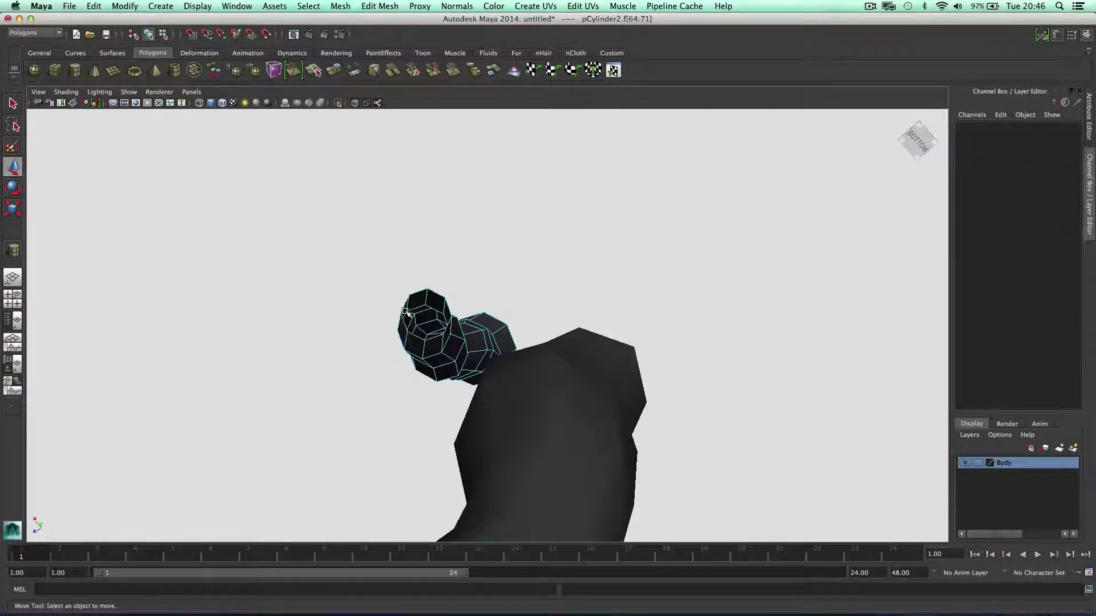
# Set the new large cylinder's axis subdivisions to 8 and height subdivisions to 8
pyautogui.keyDown('alt'); pyautogui.moveTo(535, 314); pyautogui.dragTo(502, 291); pyautogui.keyUp('alt')
pyautogui.click(532, 427)
pyautogui.keyDown('alt'); pyautogui.moveTo(469, 432); pyautogui.dragTo(367, 308, button='middle'); pyautogui.keyUp('alt')
pyautogui.keyDown('alt'); pyautogui.moveTo(479, 348); pyautogui.dragTo(535, 434, button='right'); pyautogui.keyUp('alt')
pyautogui.click(569, 481)
pyautogui.keyDown('alt'); pyautogui.moveTo(569, 481); pyautogui.dragTo(556, 381, button='middle'); pyautogui.keyUp('alt')
pyautogui.keyDown('alt'); pyautogui.moveTo(555, 381); pyautogui.dragTo(750, 360, button='right'); pyautogui.keyUp('alt')
pyautogui.click(995, 257)
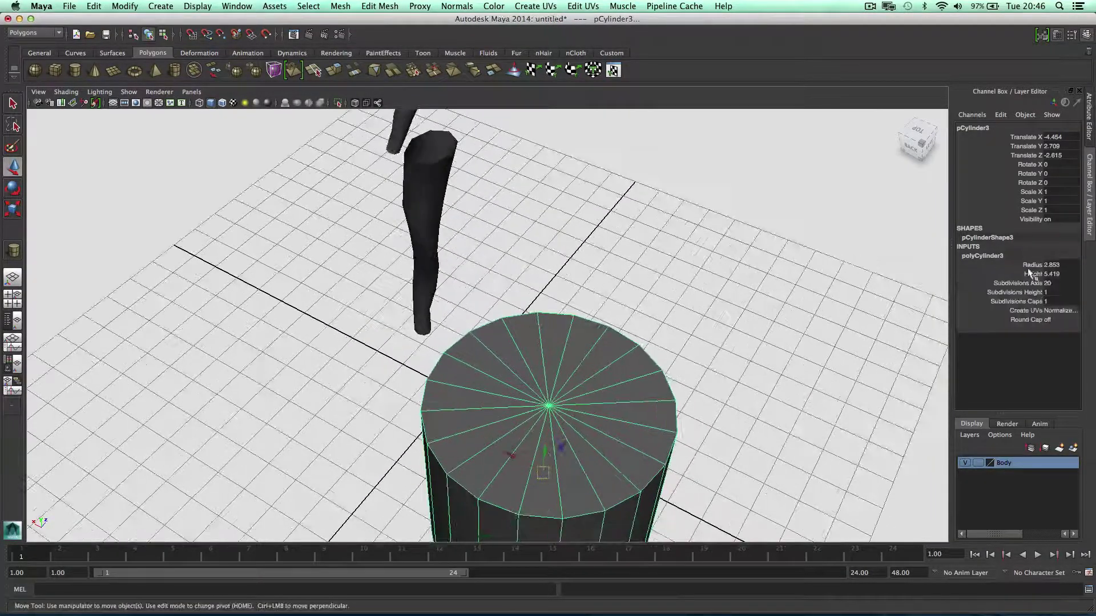
pyautogui.press('Tab')
pyautogui.write('8')
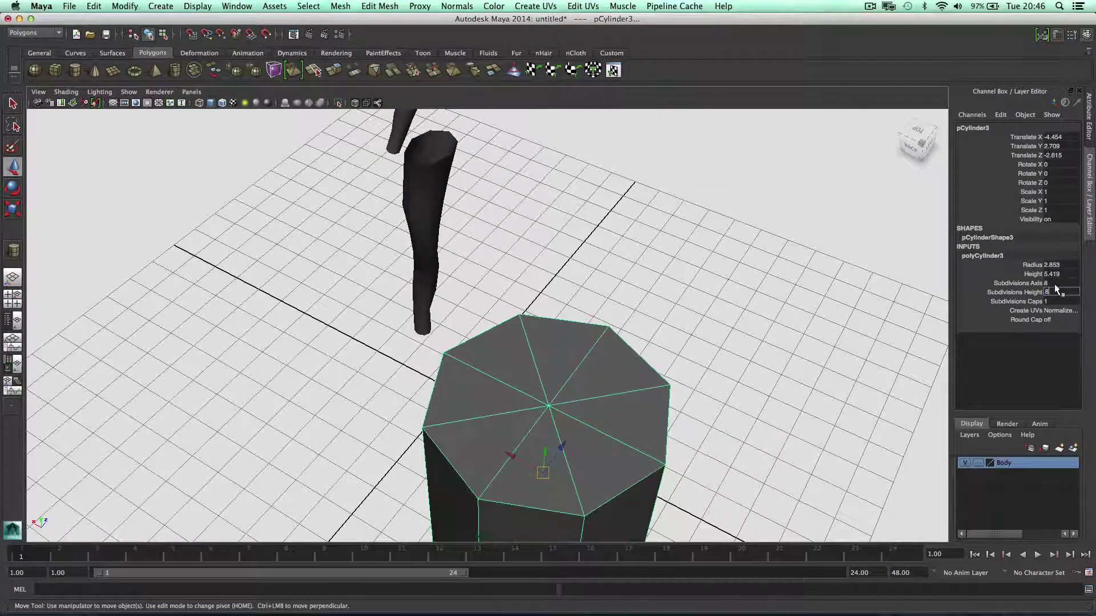
pyautogui.write('8')
pyautogui.press('Return')
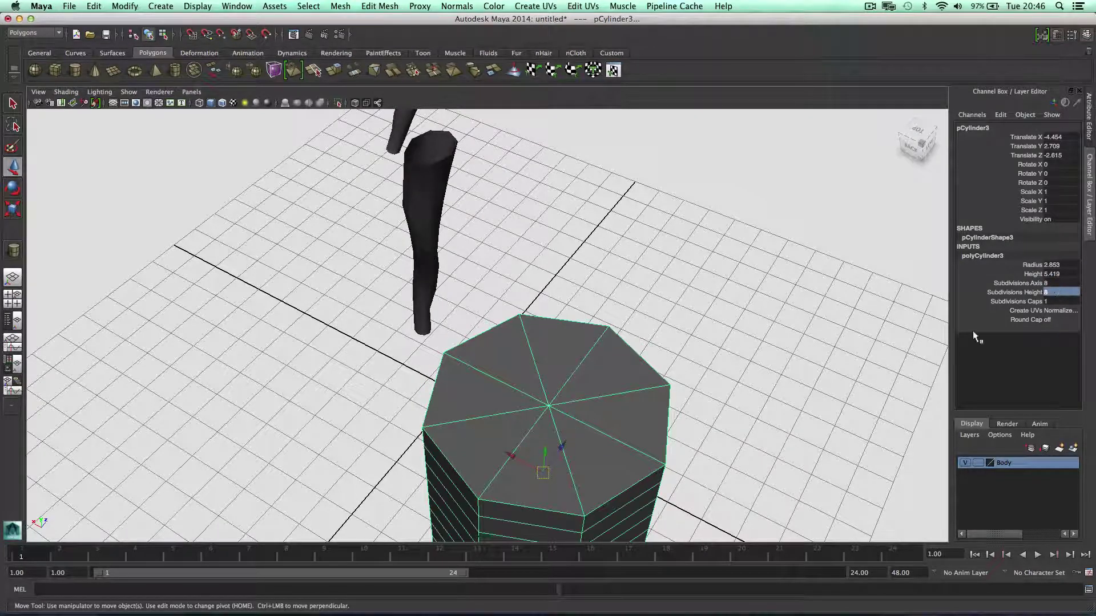
# Delete all eight upper cap faces of the large cylinder
pyautogui.keyDown('alt'); pyautogui.moveTo(850, 346); pyautogui.dragTo(656, 358, button='right'); pyautogui.keyUp('alt')
pyautogui.keyDown('alt'); pyautogui.moveTo(617, 367); pyautogui.dragTo(609, 356); pyautogui.keyUp('alt')
pyautogui.keyDown('alt'); pyautogui.moveTo(529, 411); pyautogui.dragTo(528, 363, button='middle'); pyautogui.keyUp('alt')
pyautogui.keyDown('alt'); pyautogui.moveTo(352, 409); pyautogui.dragTo(533, 365, button='right'); pyautogui.keyUp('alt')
pyautogui.keyDown('alt'); pyautogui.moveTo(533, 365); pyautogui.dragTo(527, 379); pyautogui.keyUp('alt')
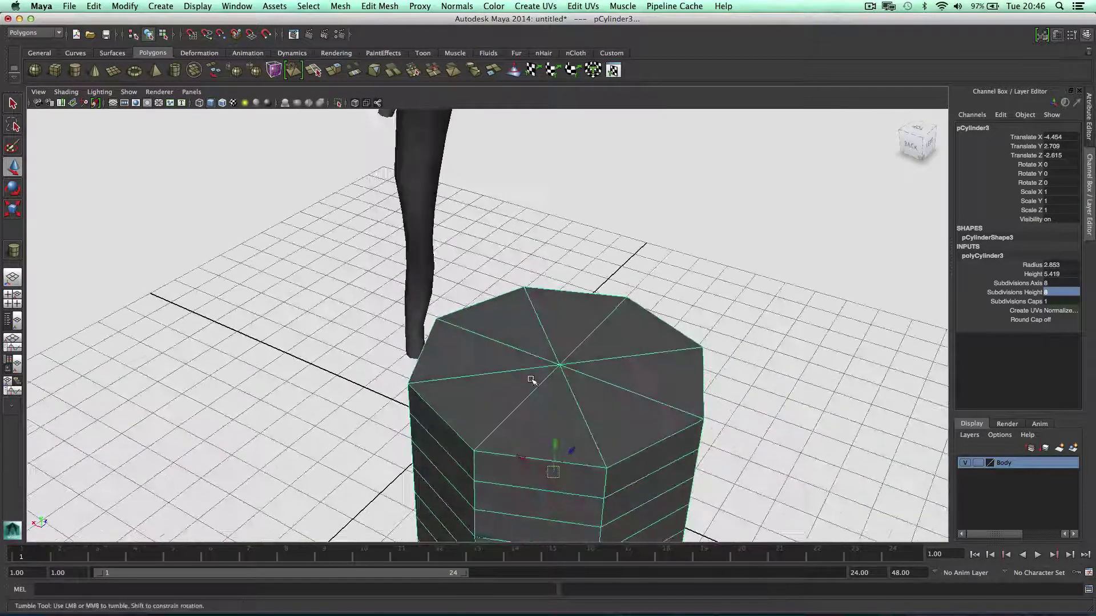
pyautogui.moveTo(530, 354); pyautogui.dragTo(531, 393, button='right')
pyautogui.click(540, 407)
pyautogui.keyDown('shift'); pyautogui.click(502, 394); pyautogui.keyUp('shift')
pyautogui.keyDown('shift'); pyautogui.click(505, 330); pyautogui.keyUp('shift')
pyautogui.keyDown('shift'); pyautogui.click(483, 349); pyautogui.keyUp('shift')
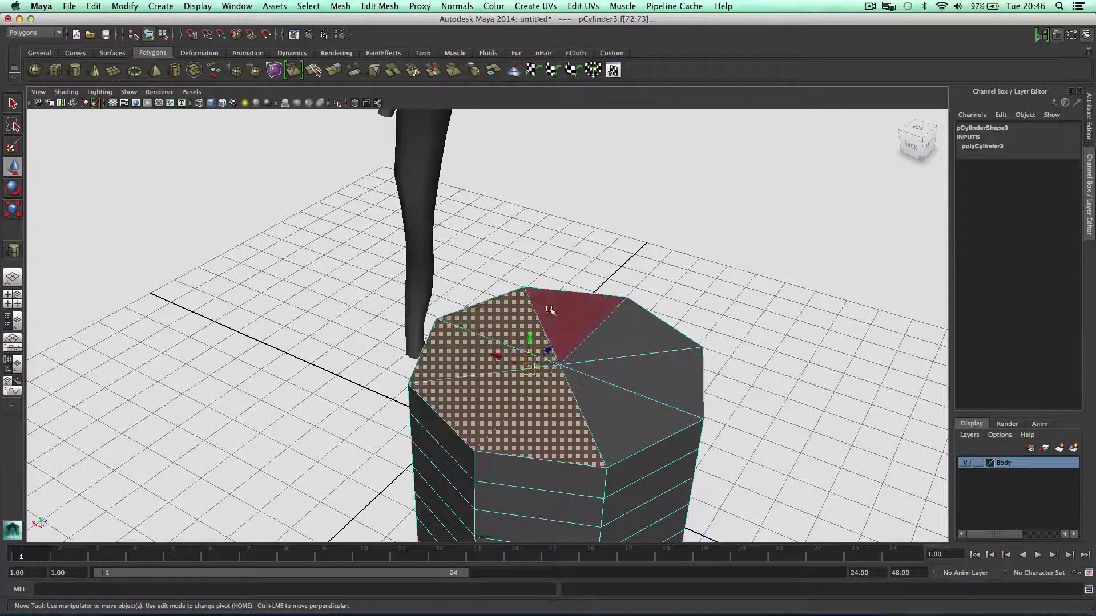
pyautogui.keyDown('shift'); pyautogui.click(551, 311); pyautogui.keyUp('shift')
pyautogui.keyDown('shift'); pyautogui.click(607, 330); pyautogui.keyUp('shift')
pyautogui.keyDown('shift'); pyautogui.click(635, 359); pyautogui.keyUp('shift')
pyautogui.keyDown('shift'); pyautogui.click(625, 394); pyautogui.keyUp('shift')
pyautogui.press('Delete')
# Delete all eight underside cap faces of the large cylinder, keeping the perspective grid shown
pyautogui.keyDown('alt'); pyautogui.moveTo(624, 394); pyautogui.dragTo(514, 406, button='right'); pyautogui.keyUp('alt')
pyautogui.keyDown('alt'); pyautogui.moveTo(514, 406); pyautogui.dragTo(524, 341); pyautogui.keyUp('alt')
pyautogui.click(536, 383)
pyautogui.keyDown('shift'); pyautogui.click(539, 384); pyautogui.keyUp('shift')
pyautogui.keyDown('shift'); pyautogui.click(591, 392); pyautogui.keyUp('shift')
pyautogui.keyDown('shift'); pyautogui.click(526, 378); pyautogui.keyUp('shift')
pyautogui.keyDown('shift'); pyautogui.click(481, 408); pyautogui.keyUp('shift')
pyautogui.moveTo(483, 451)
pyautogui.keyDown('shift'); pyautogui.mouseDown()
pyautogui.moveTo(514, 485)
pyautogui.moveTo(594, 485)
pyautogui.moveTo(592, 420)
pyautogui.mouseUp(); pyautogui.keyUp('shift')
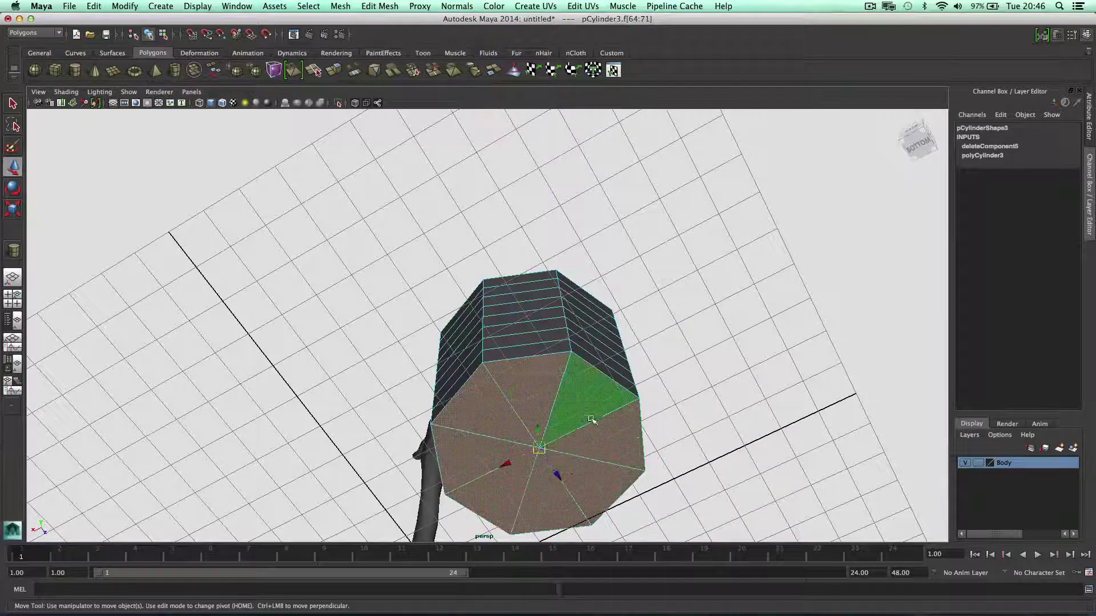
pyautogui.click(129, 91)
pyautogui.click(152, 506)
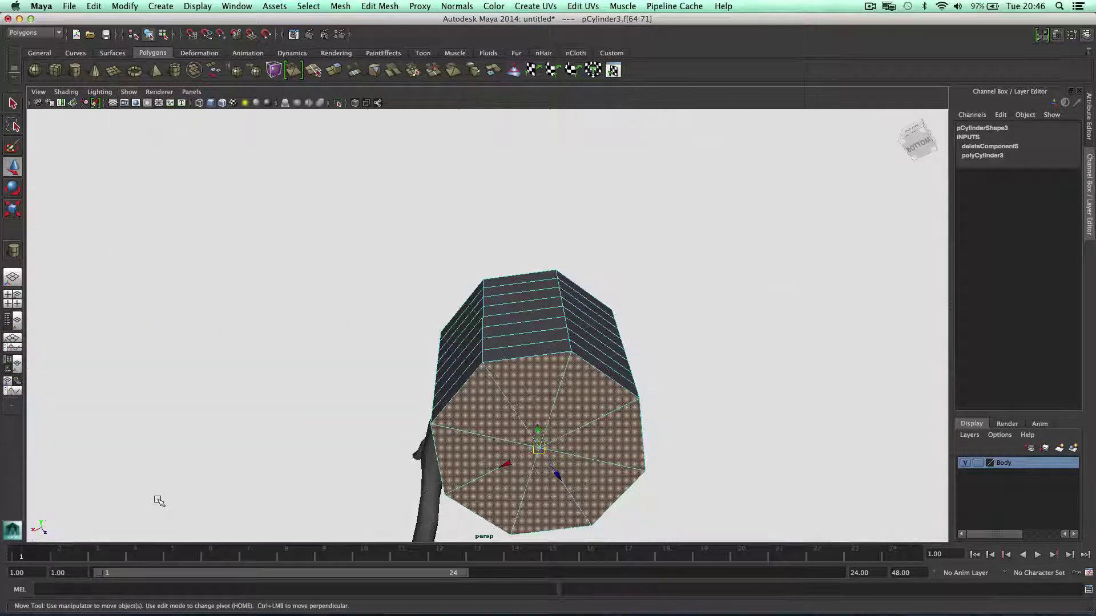
pyautogui.click(130, 92)
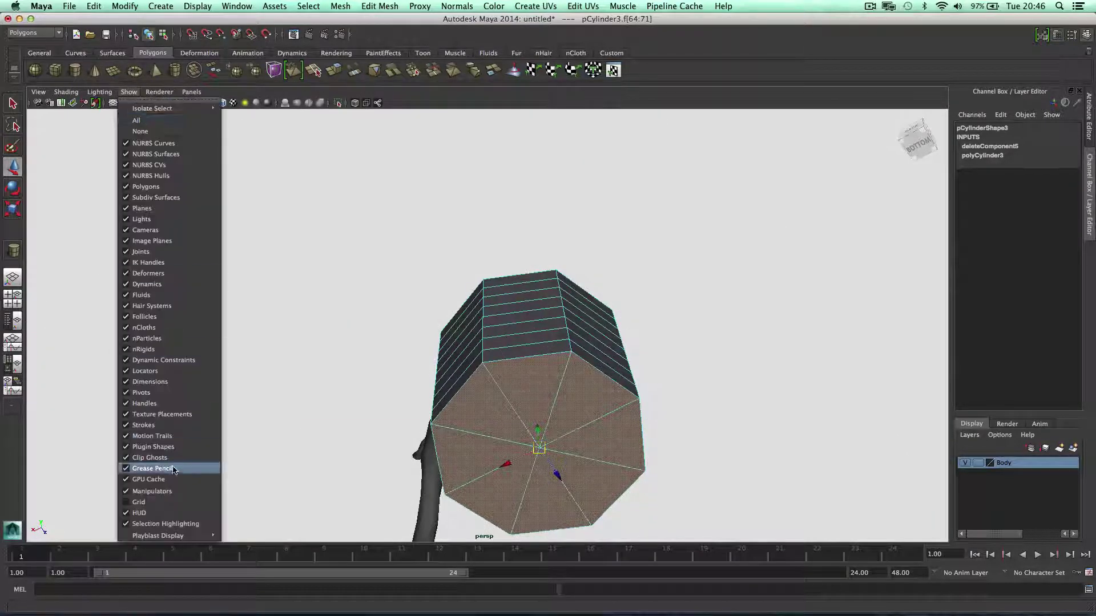
pyautogui.click(152, 503)
pyautogui.press('Delete')
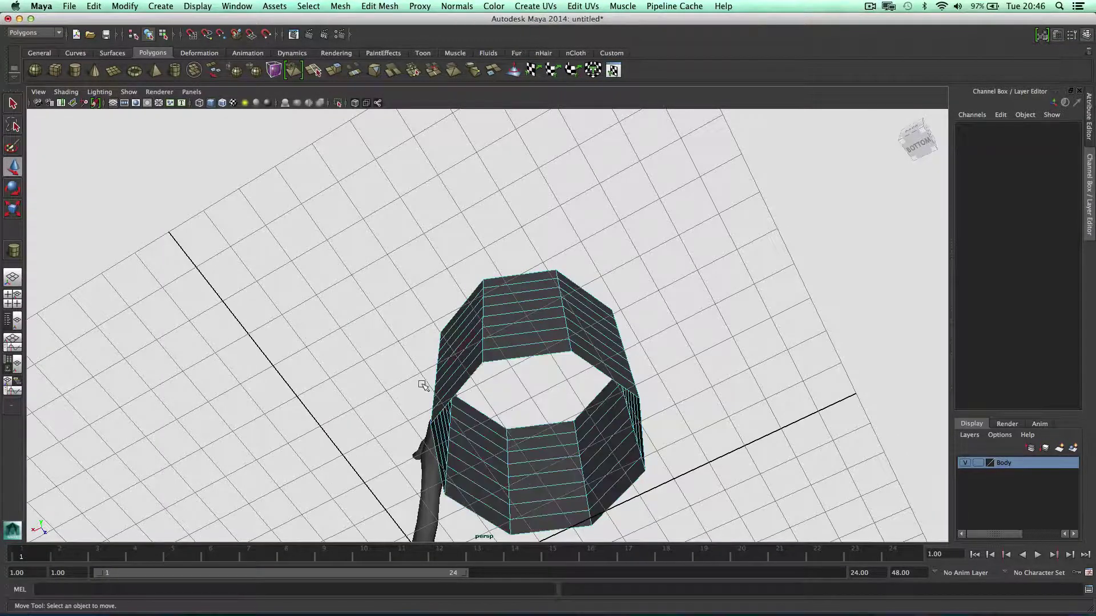
pyautogui.keyDown('alt'); pyautogui.moveTo(426, 379); pyautogui.dragTo(512, 362); pyautogui.keyUp('alt')
# Move the open cylinder over the torso in the front view, to about X -0.14, Y 10.33
pyautogui.click(543, 348)
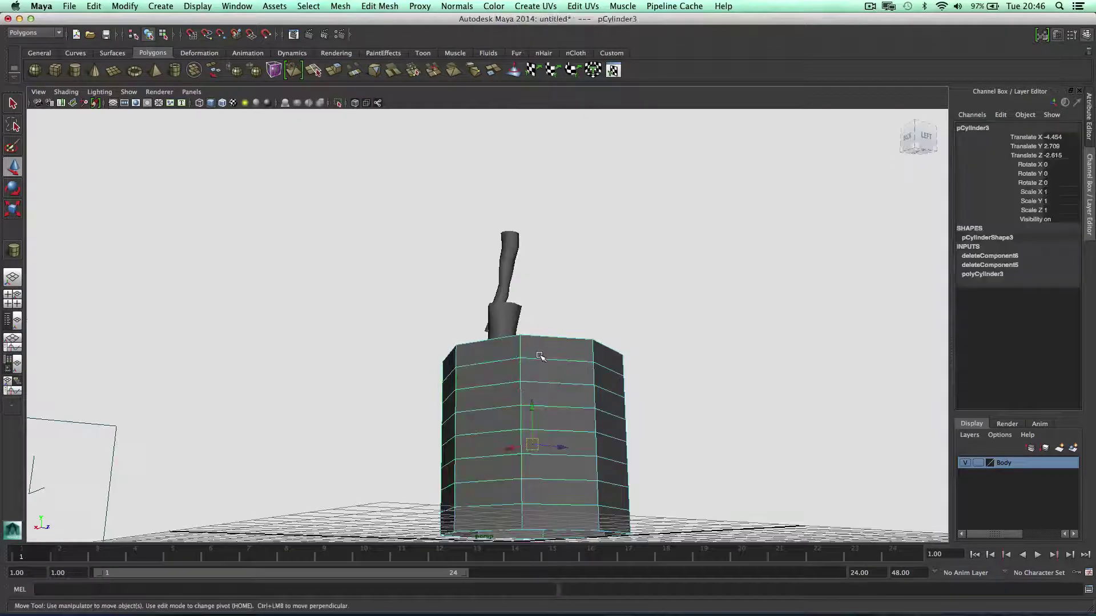
pyautogui.press('space')
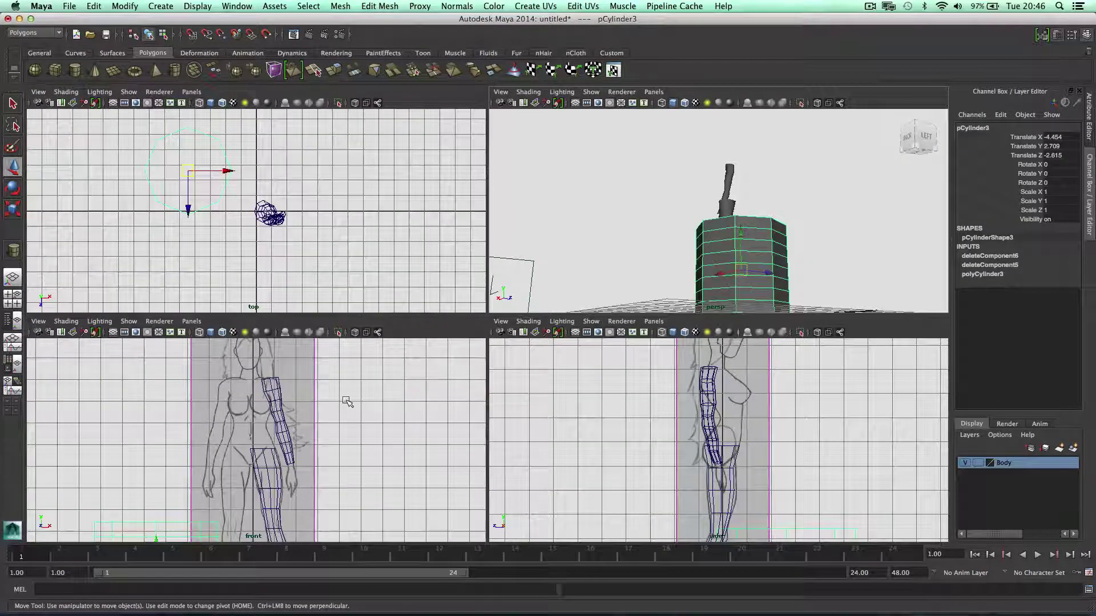
pyautogui.press('space')
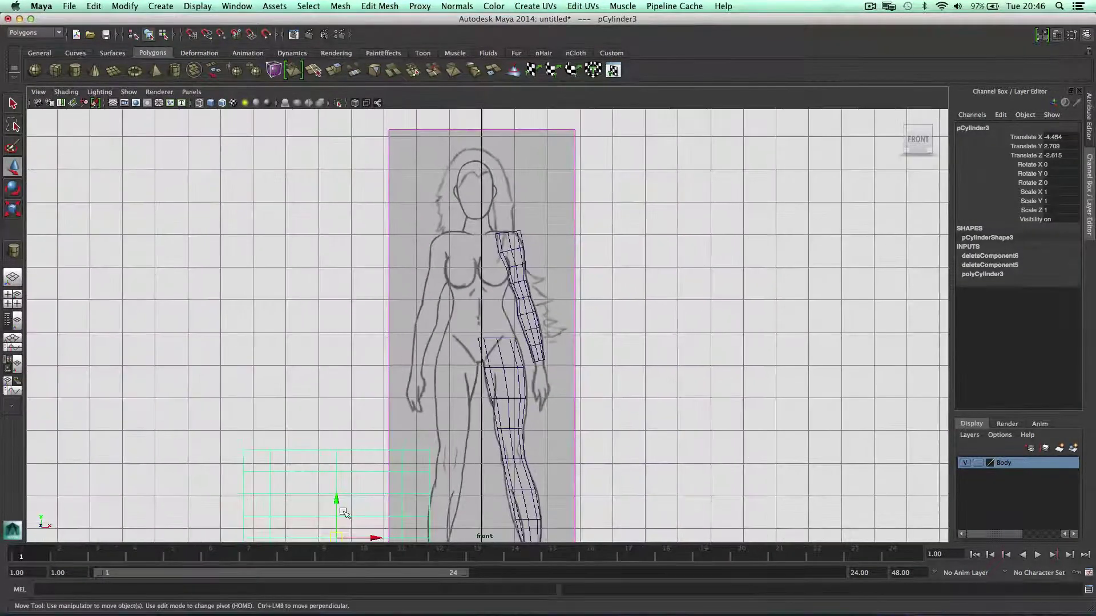
pyautogui.moveTo(337, 501); pyautogui.dragTo(387, 255)
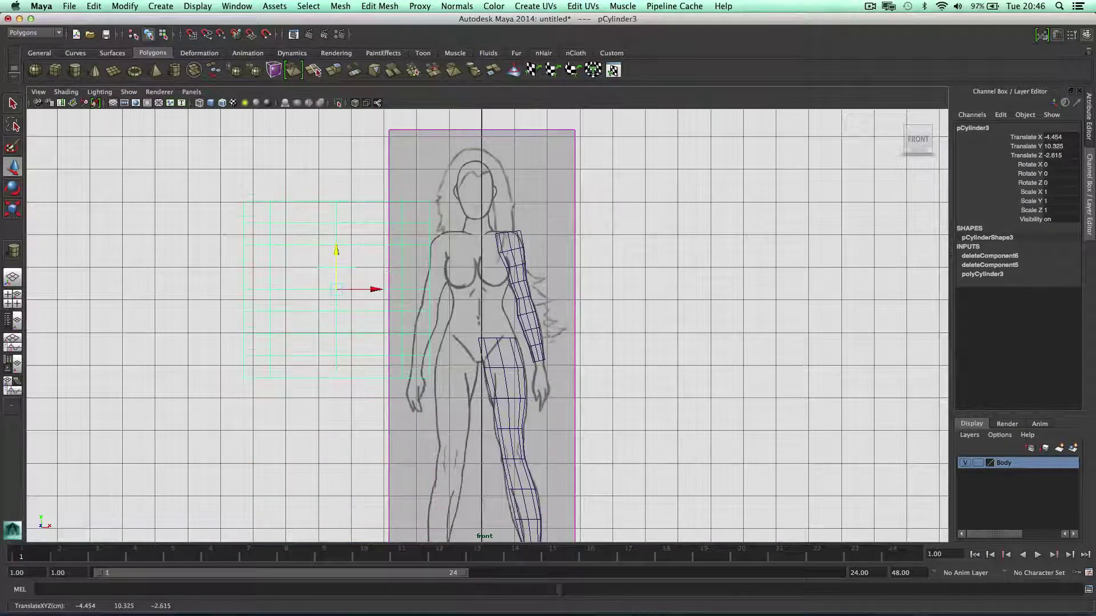
pyautogui.moveTo(375, 289); pyautogui.dragTo(512, 288)
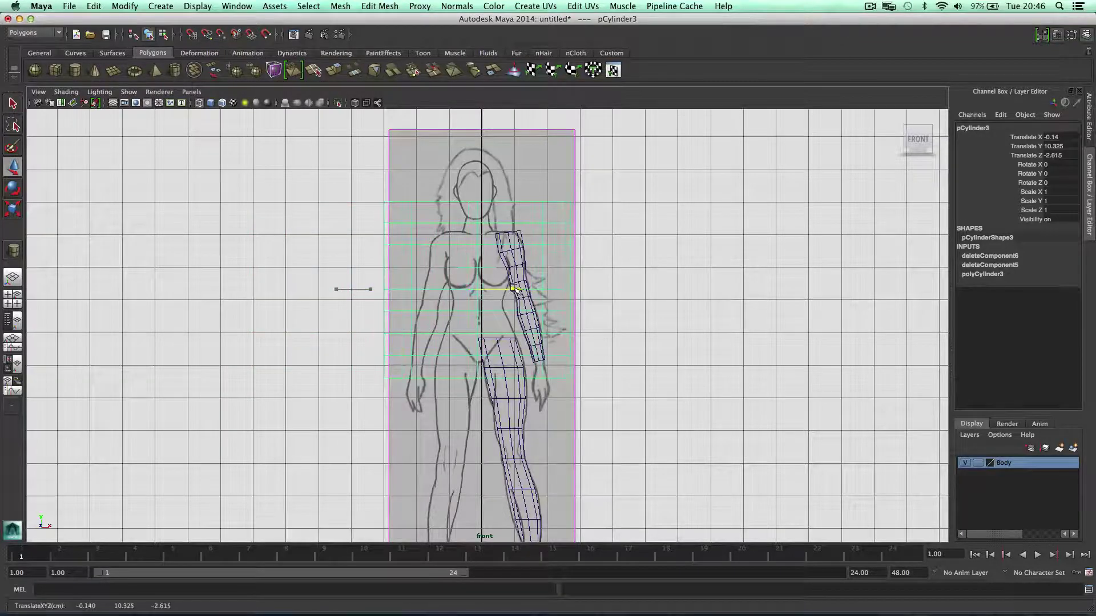
# Scale the torso cylinder to about 0.393 in Z and move it to about Z 0.04 over the side reference
pyautogui.press('space')
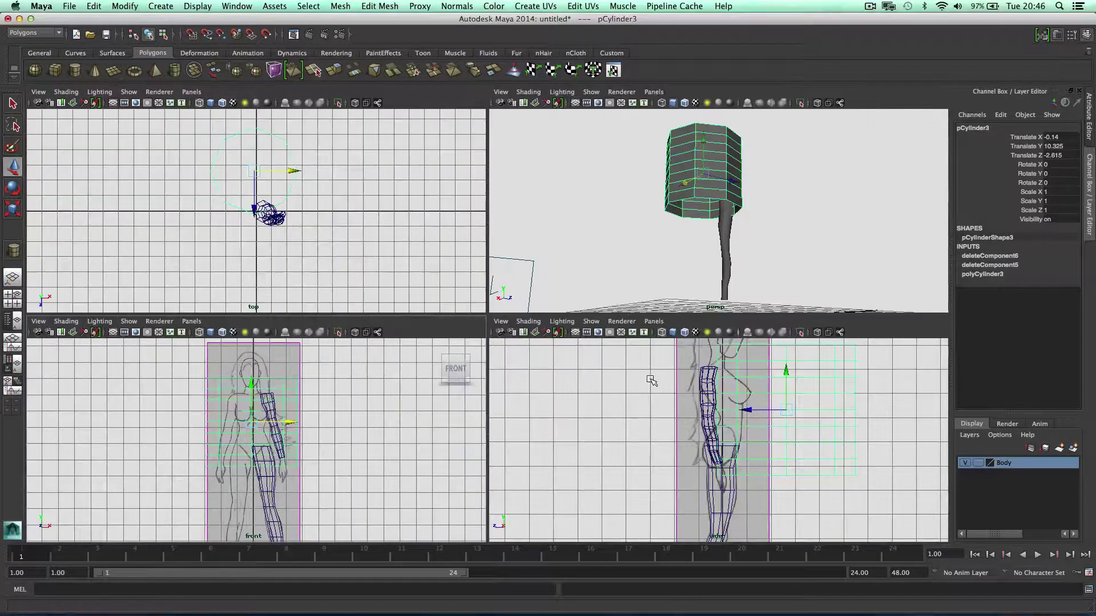
pyautogui.press('space')
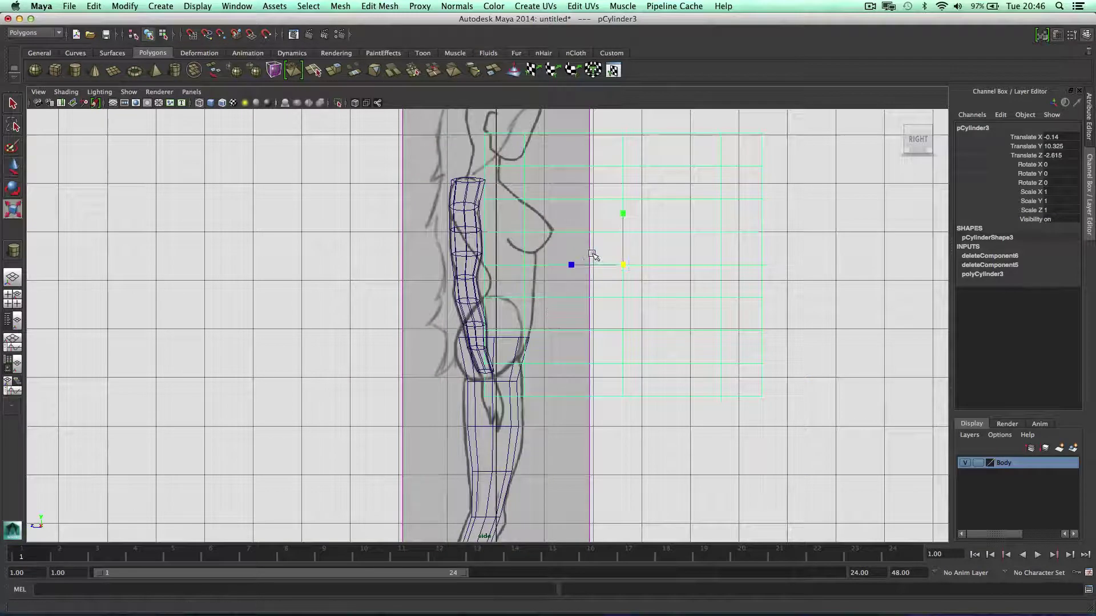
pyautogui.press('r')
pyautogui.moveTo(573, 264)
pyautogui.mouseDown()
pyautogui.moveTo(613, 266)
pyautogui.moveTo(576, 267)
pyautogui.mouseUp()
pyautogui.press('w')
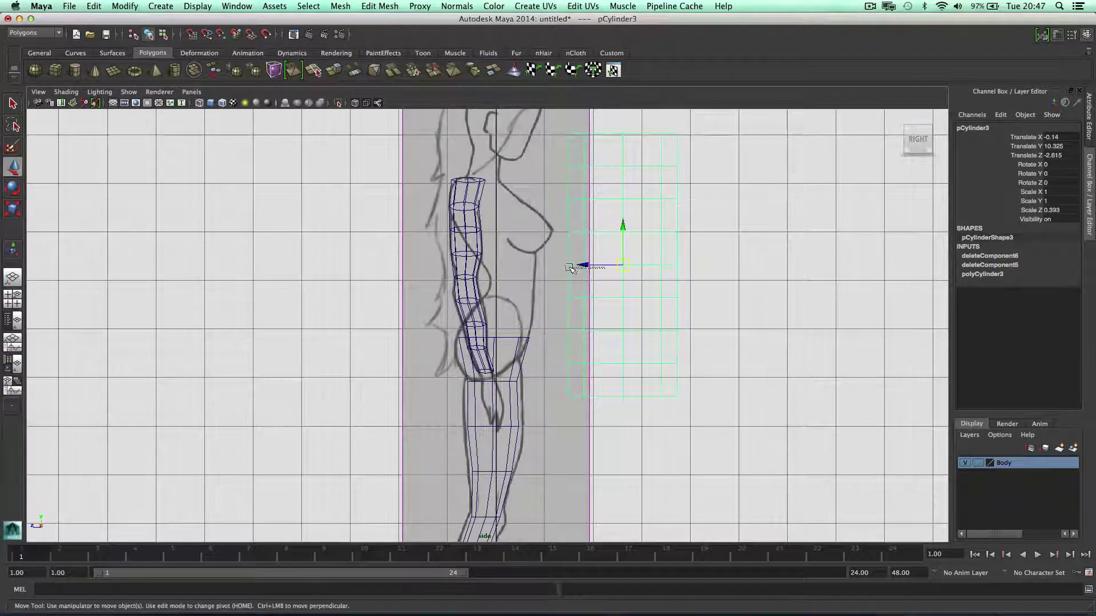
pyautogui.moveTo(586, 266); pyautogui.dragTo(457, 267)
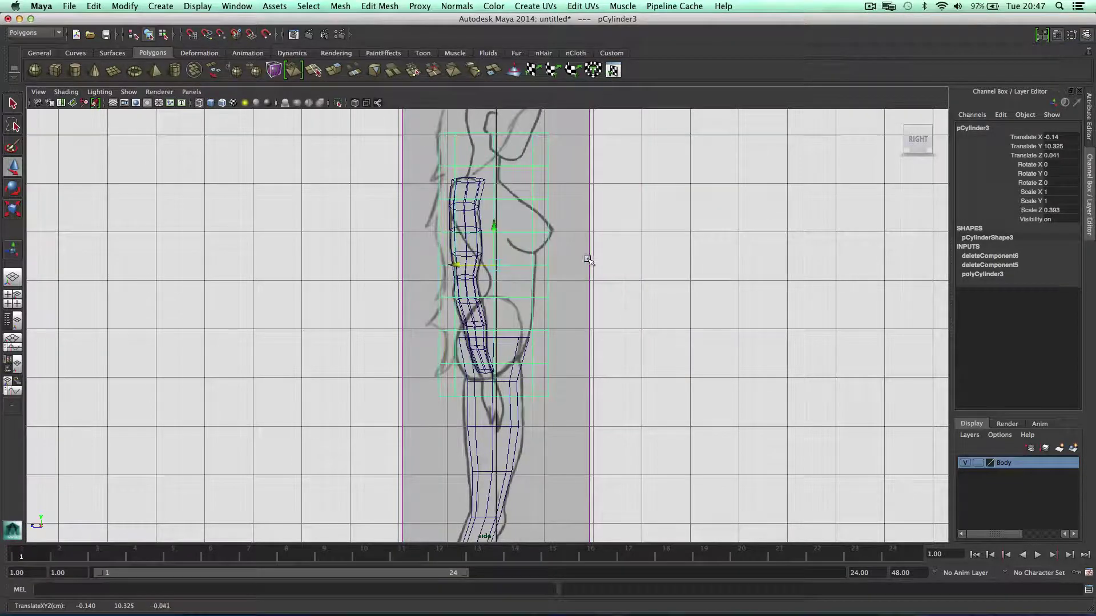
# Add the arm and leg cylinders to the Body layer and hide that layer
pyautogui.click(966, 462)
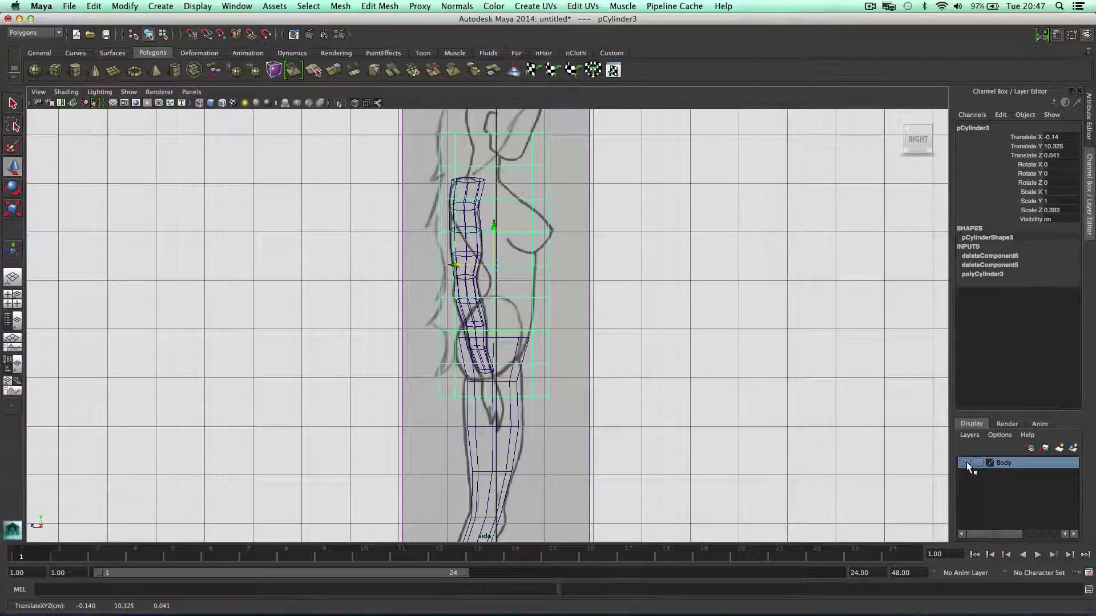
pyautogui.click(704, 406)
pyautogui.click(484, 343)
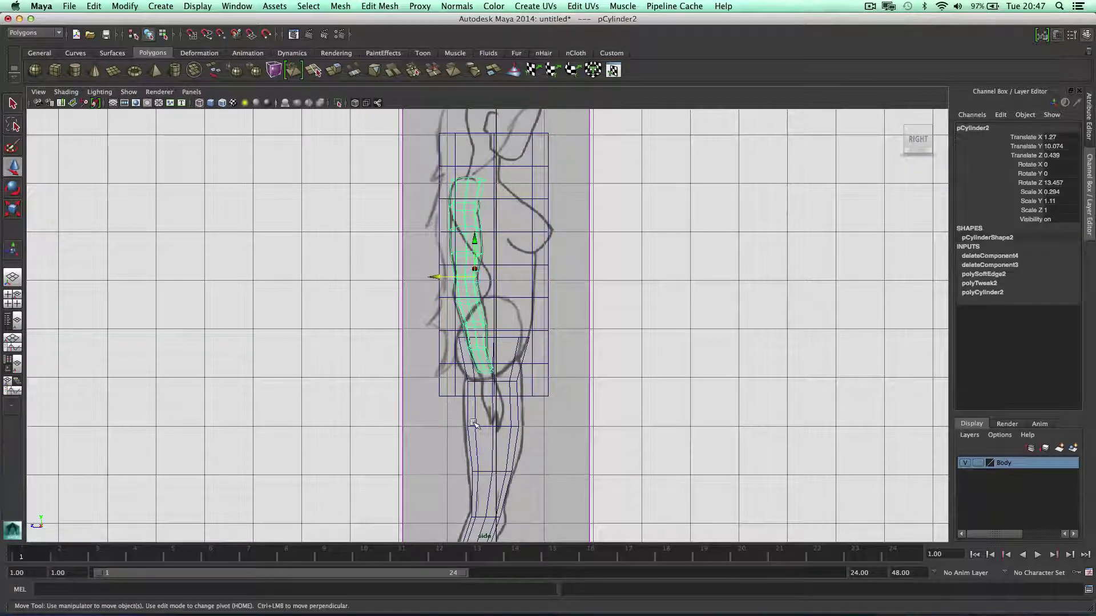
pyautogui.click(473, 425)
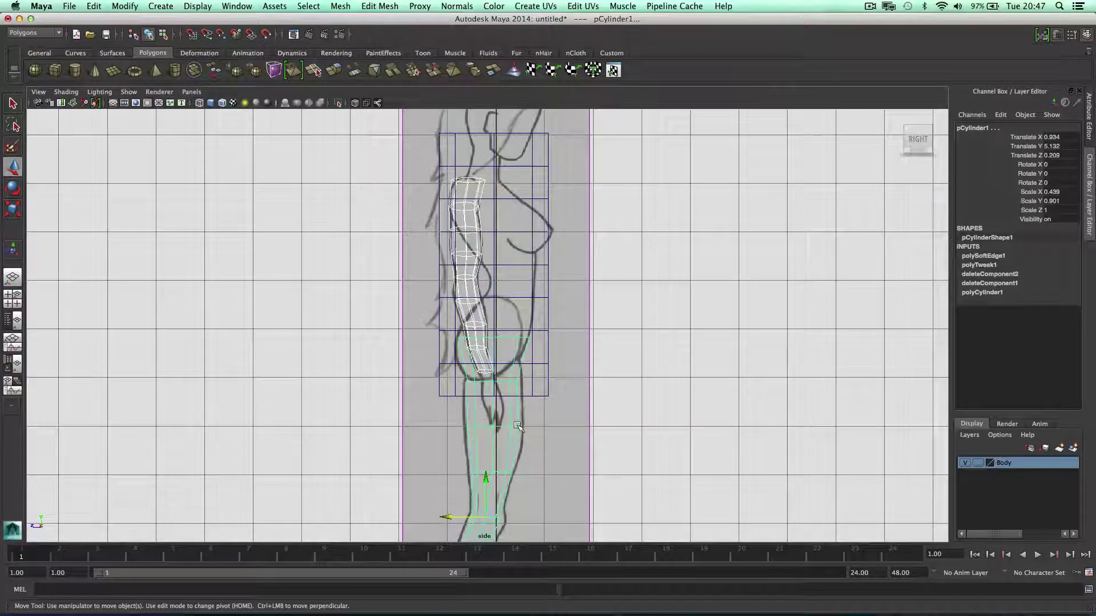
pyautogui.rightClick(1015, 463)
pyautogui.click(1022, 482)
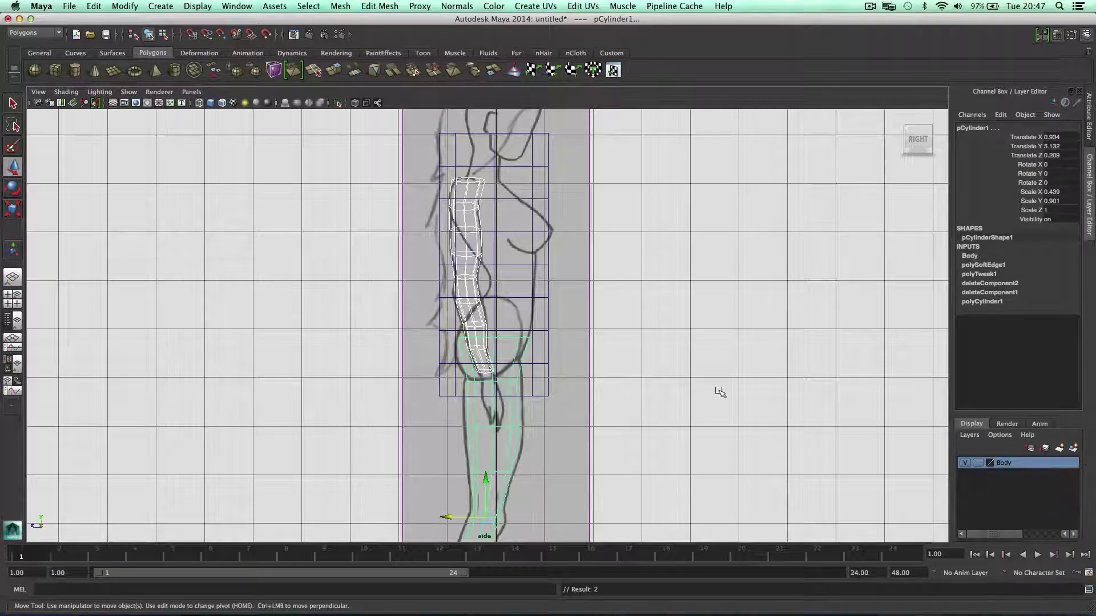
pyautogui.click(964, 463)
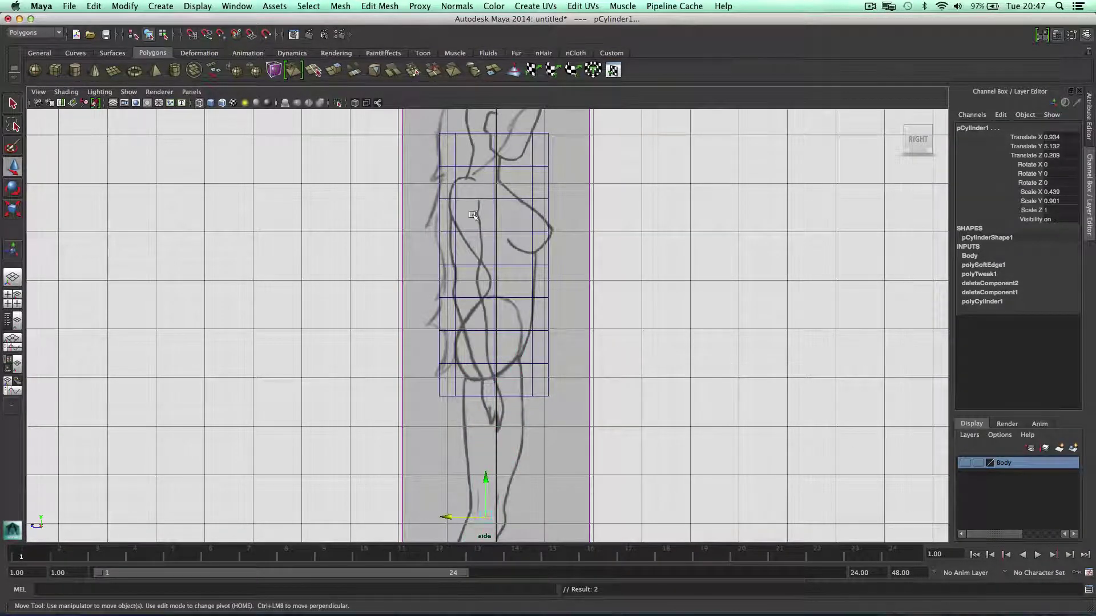
# Scale the torso cylinder to about 0.762 in Y and move it to about Y 10.07 to span shoulders to crotch
pyautogui.click(486, 231)
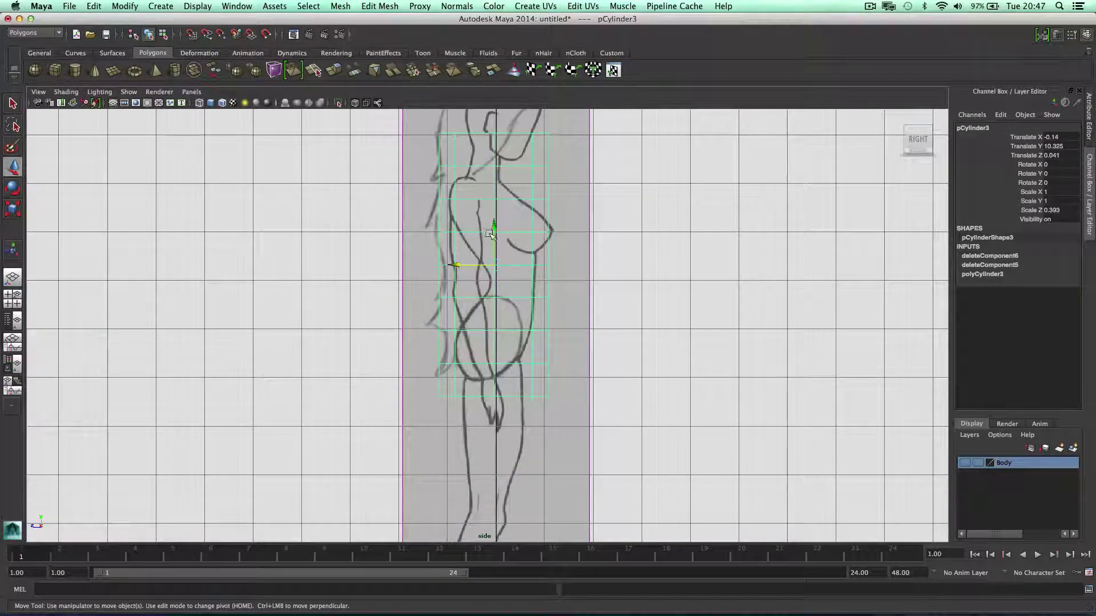
pyautogui.press('e')
pyautogui.press('r')
pyautogui.moveTo(495, 216)
pyautogui.mouseDown()
pyautogui.moveTo(494, 238)
pyautogui.moveTo(494, 229)
pyautogui.mouseUp()
pyautogui.press('w')
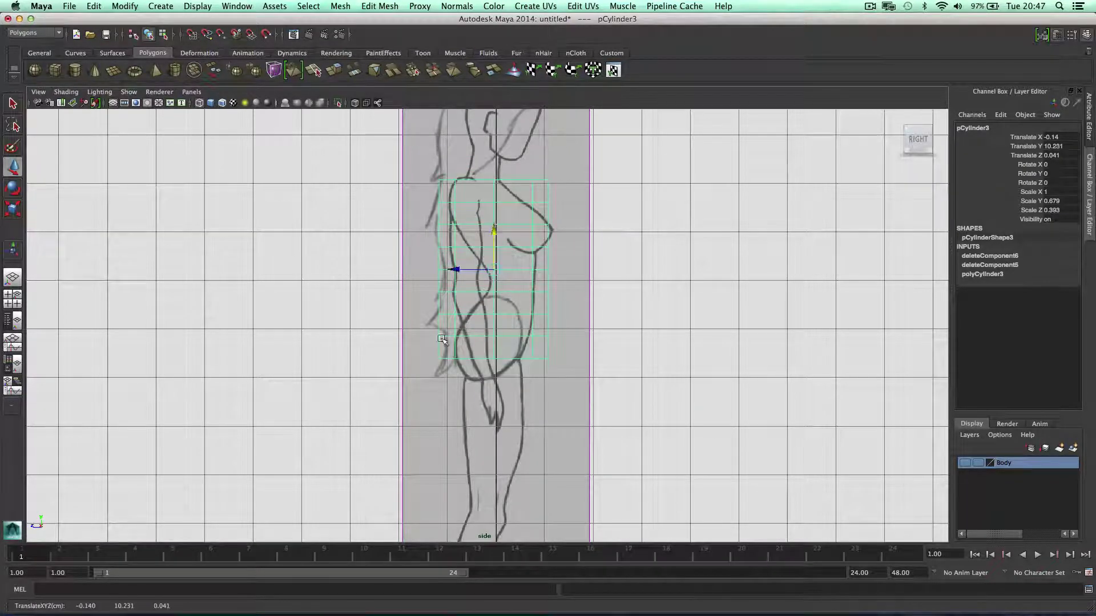
pyautogui.press('r')
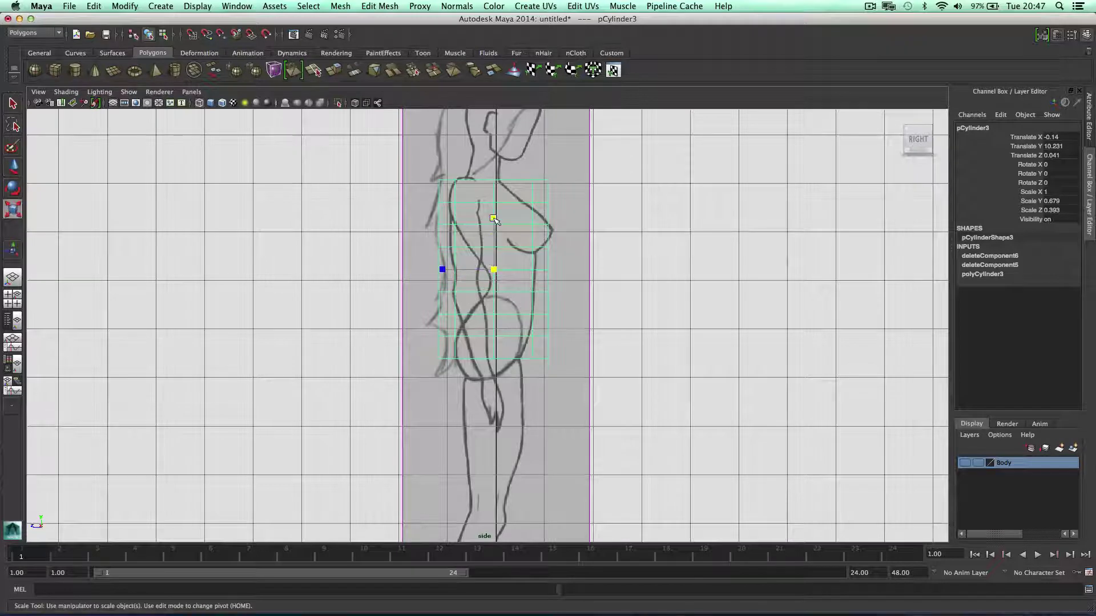
pyautogui.moveTo(493, 219)
pyautogui.mouseDown()
pyautogui.moveTo(495, 242)
pyautogui.moveTo(493, 220)
pyautogui.mouseUp()
pyautogui.press('w')
pyautogui.press('r')
pyautogui.press('w')
pyautogui.press('r')
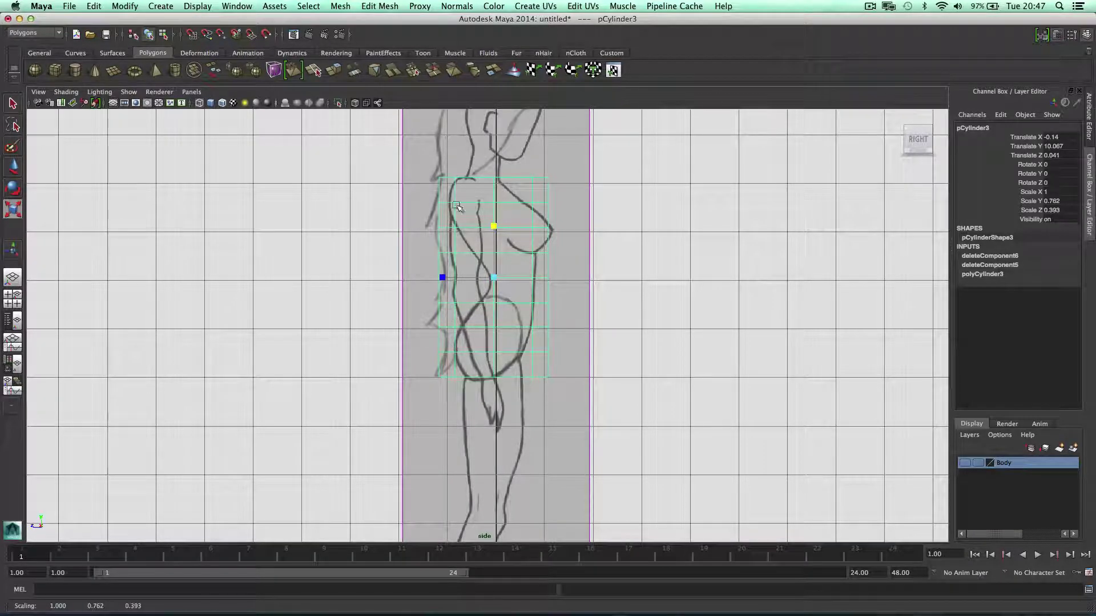
# Narrow the torso cylinder's top vertex row in Z and move it over the shoulder in the side view
pyautogui.moveTo(475, 173); pyautogui.dragTo(450, 172, button='right')
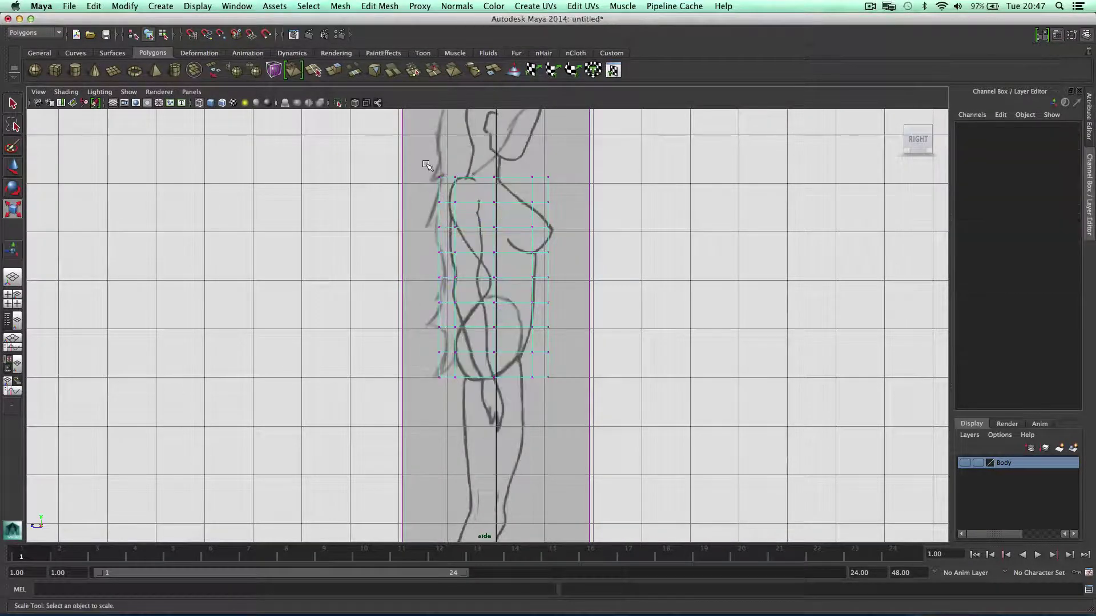
pyautogui.moveTo(427, 165); pyautogui.dragTo(572, 185)
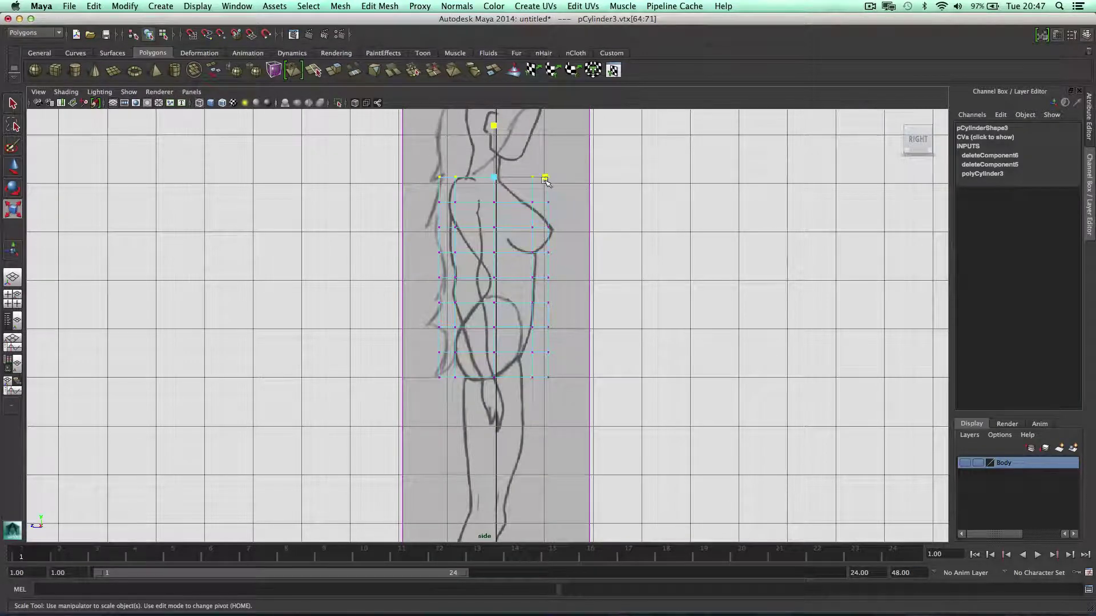
pyautogui.moveTo(545, 179); pyautogui.dragTo(454, 177)
pyautogui.press('w')
pyautogui.press('e')
pyautogui.press('r')
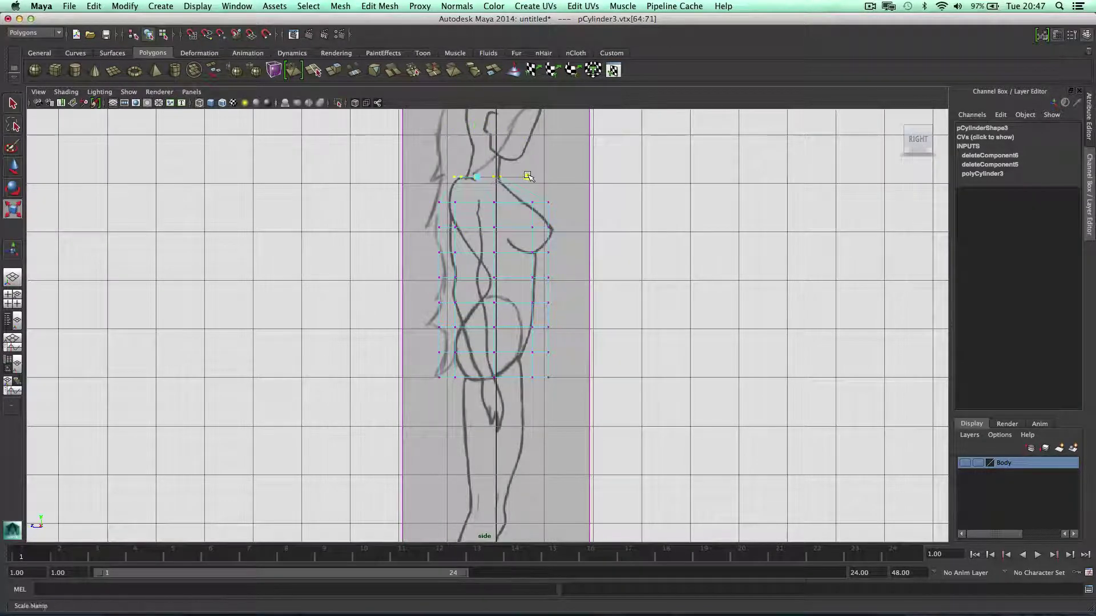
pyautogui.press('w')
pyautogui.moveTo(479, 142); pyautogui.dragTo(477, 143)
# Narrow the second vertex row from the top in depth and move it to about Z 0.23 over the upper back
pyautogui.moveTo(418, 191); pyautogui.dragTo(532, 202)
pyautogui.press('e')
pyautogui.press('r')
pyautogui.press('w')
pyautogui.moveTo(464, 203); pyautogui.dragTo(458, 203)
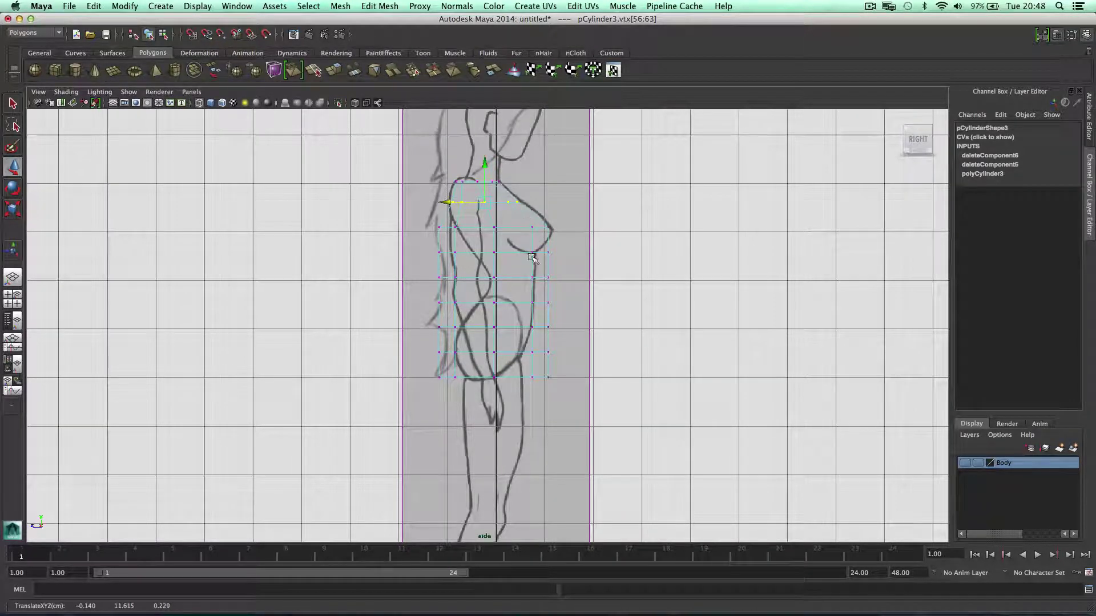
# Narrow the third vertex row at chest level in depth and shift it towards the back outline
pyautogui.moveTo(437, 216); pyautogui.dragTo(530, 229)
pyautogui.press('r')
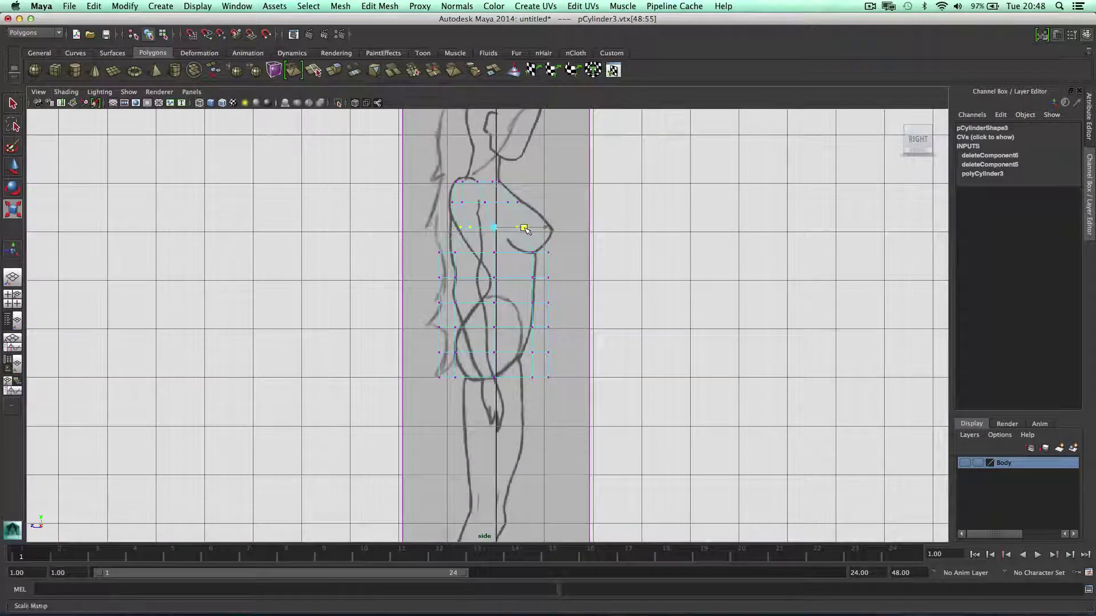
pyautogui.press('w')
pyautogui.click(450, 227)
pyautogui.moveTo(450, 227); pyautogui.dragTo(448, 227)
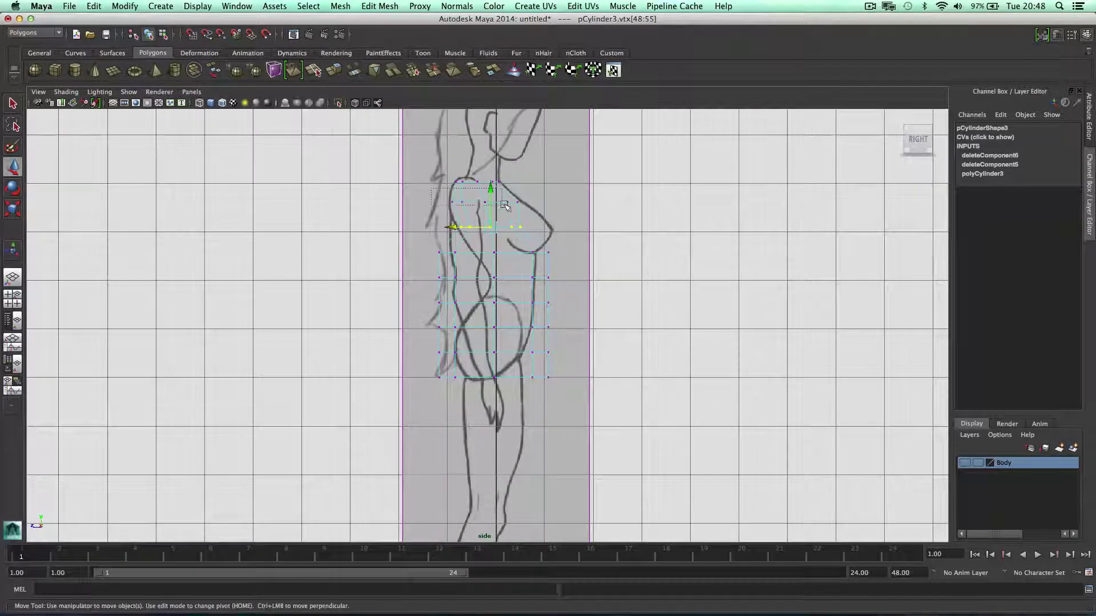
# Fine-tune the depth of the second and third torso vertex rows against the side sketch
pyautogui.moveTo(432, 191); pyautogui.dragTo(518, 209)
pyautogui.press('r')
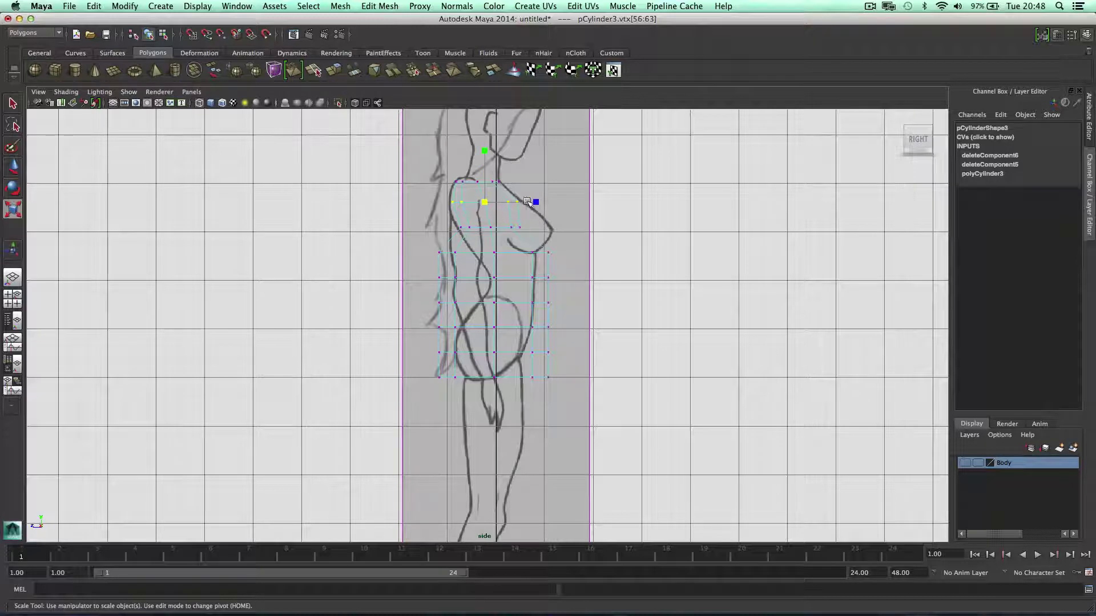
pyautogui.click(536, 202)
pyautogui.click(441, 218)
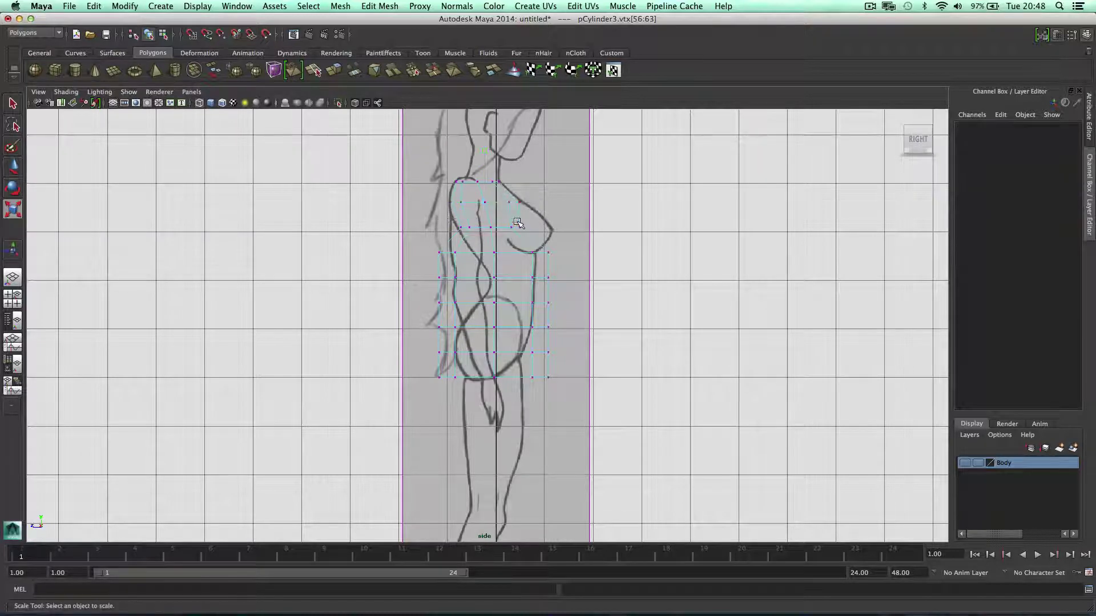
pyautogui.moveTo(443, 215); pyautogui.dragTo(548, 228)
# Narrow the underbust and waist vertex rows and move them forward, placing the waist row at about Z -0.34
pyautogui.moveTo(428, 239); pyautogui.dragTo(480, 278)
pyautogui.press('w')
pyautogui.press('e')
pyautogui.press('r')
pyautogui.press('w')
pyautogui.press('e')
pyautogui.press('r')
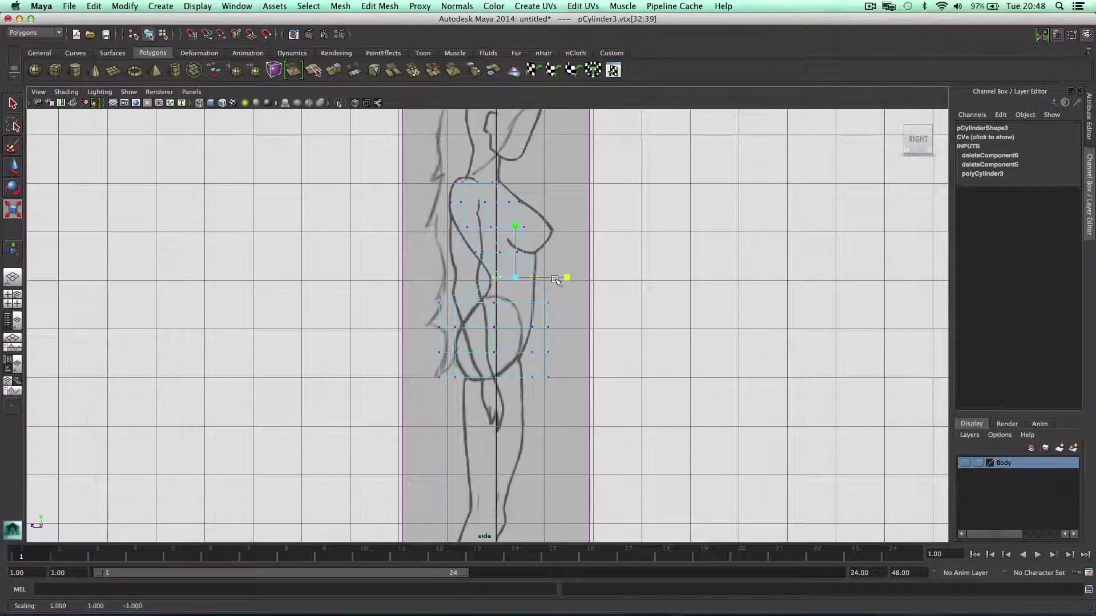
pyautogui.press('w')
pyautogui.moveTo(512, 280); pyautogui.dragTo(509, 281)
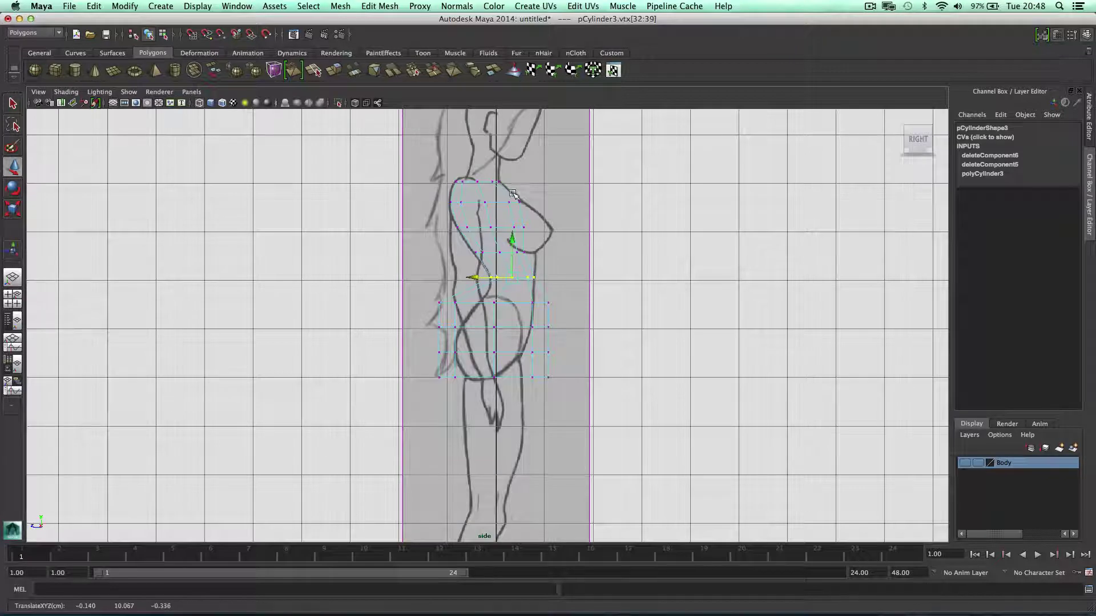
# Rescale the underbust vertex row in depth and move it to about Z -0.22
pyautogui.moveTo(467, 246); pyautogui.dragTo(563, 255)
pyautogui.press('e')
pyautogui.press('r')
pyautogui.press('w')
pyautogui.moveTo(458, 250); pyautogui.dragTo(466, 250)
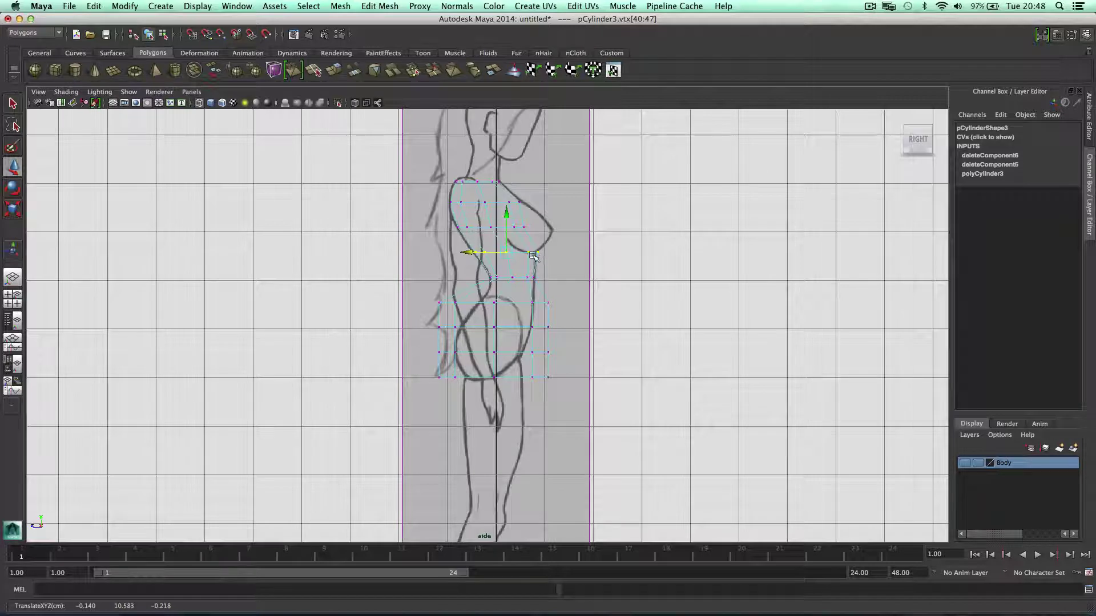
# Rescale and shift the chest row and the row above it to follow the side sketch's chest and back
pyautogui.moveTo(448, 218); pyautogui.dragTo(548, 228)
pyautogui.press('e')
pyautogui.press('r')
pyautogui.press('w')
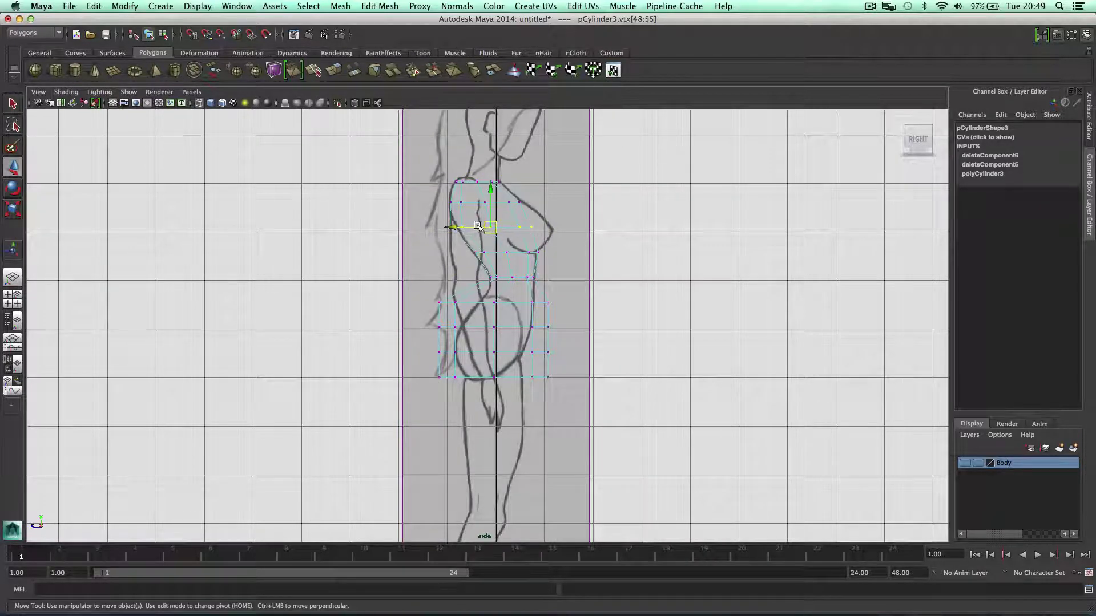
pyautogui.moveTo(478, 227); pyautogui.dragTo(536, 204)
pyautogui.press('e')
pyautogui.press('r')
pyautogui.press('w')
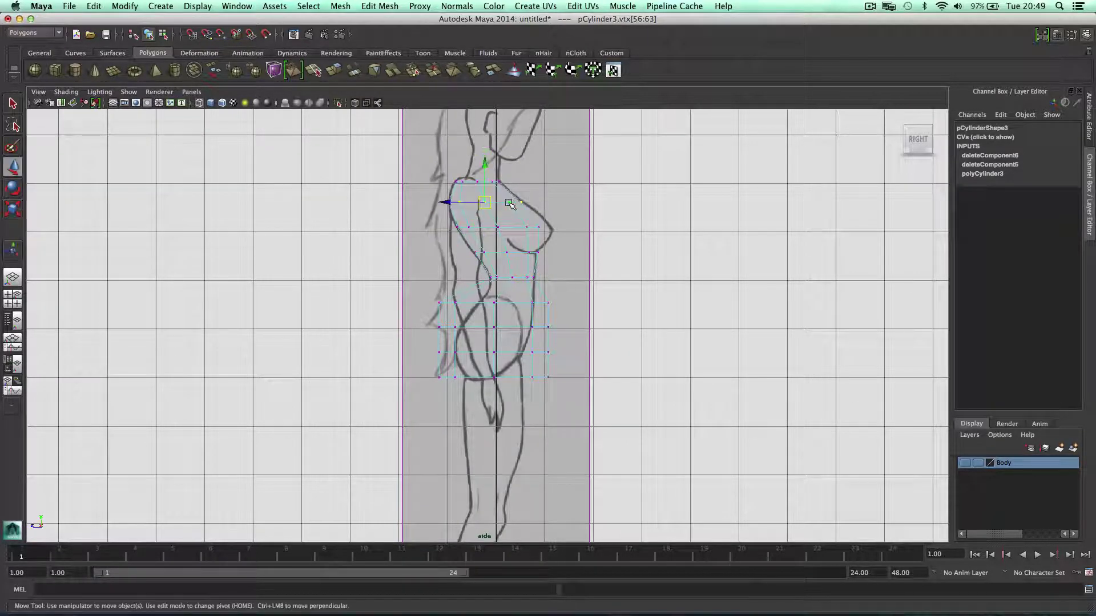
pyautogui.click(466, 204)
pyautogui.hotkey('ctrl', 'z')
# Refit the chest vertex row at about Z -0.02 and the underbust row at about Z -0.21
pyautogui.moveTo(466, 205); pyautogui.dragTo(567, 237)
pyautogui.press('e')
pyautogui.press('r')
pyautogui.click(546, 227)
pyautogui.press('w')
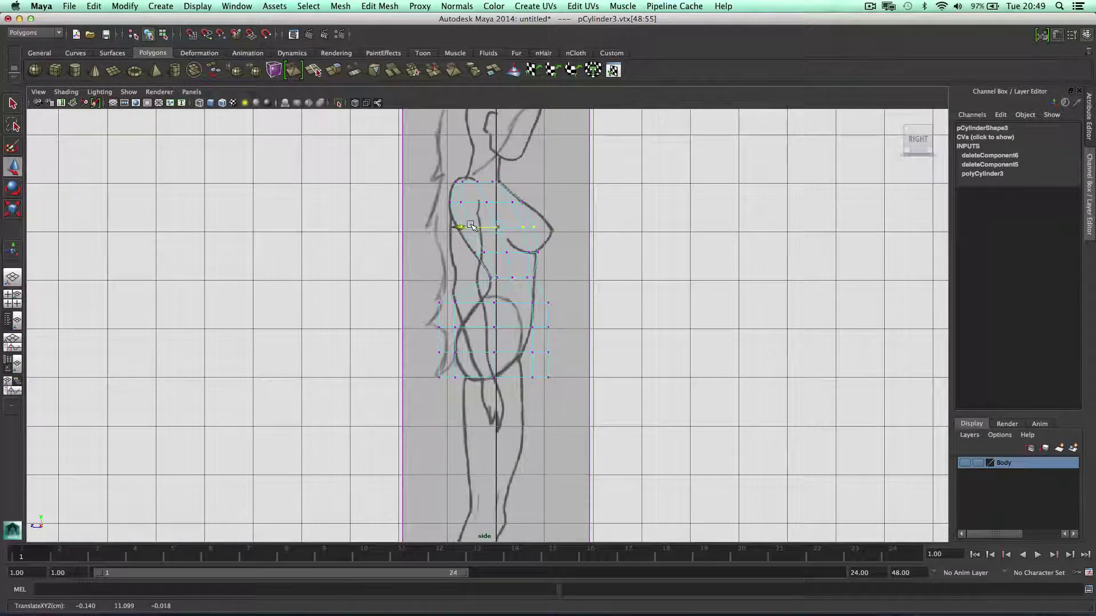
pyautogui.moveTo(471, 226); pyautogui.dragTo(534, 259)
pyautogui.press('r')
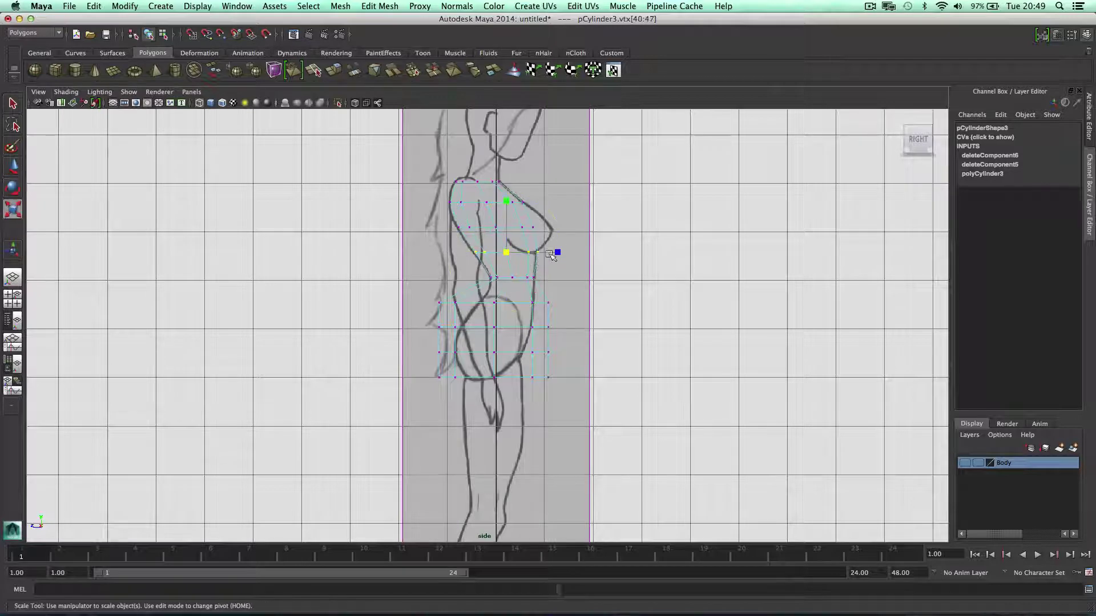
pyautogui.press('w')
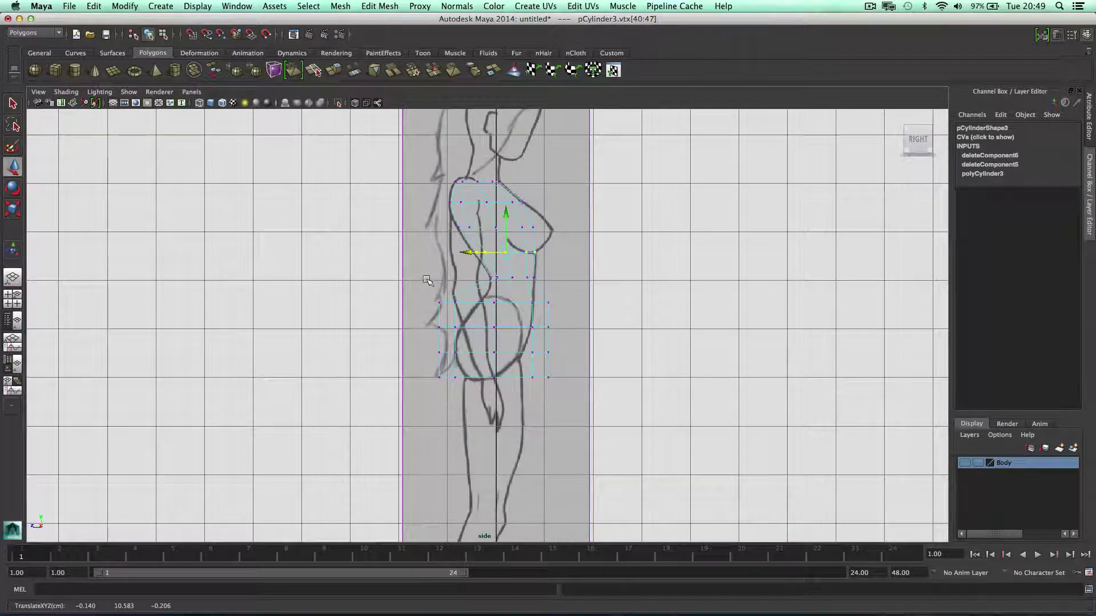
# Narrow the vertex row just below the waist and move it forward to fit the belly and lower back
pyautogui.moveTo(426, 296); pyautogui.dragTo(517, 305)
pyautogui.press('t')
pyautogui.press('r')
pyautogui.press('w')
pyautogui.click(464, 300)
pyautogui.press('super+z')
pyautogui.moveTo(454, 302); pyautogui.dragTo(466, 303)
pyautogui.press('r')
pyautogui.moveTo(557, 304); pyautogui.dragTo(570, 305)
# Scale and shift the two hip vertex rows in depth to fit the belly and buttock outlines
pyautogui.moveTo(416, 314); pyautogui.dragTo(517, 329)
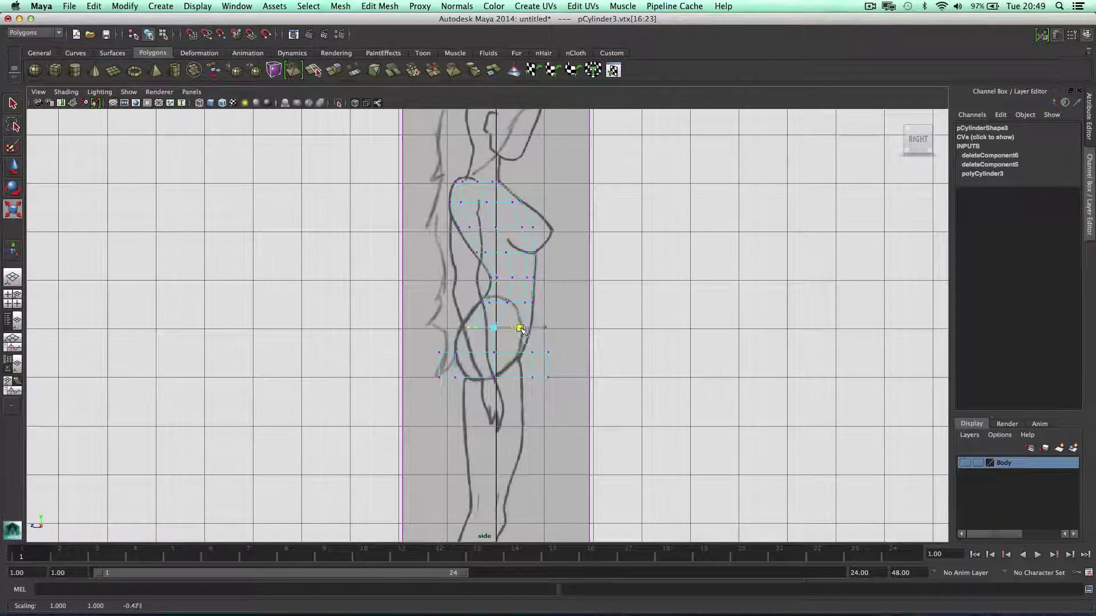
pyautogui.press('w')
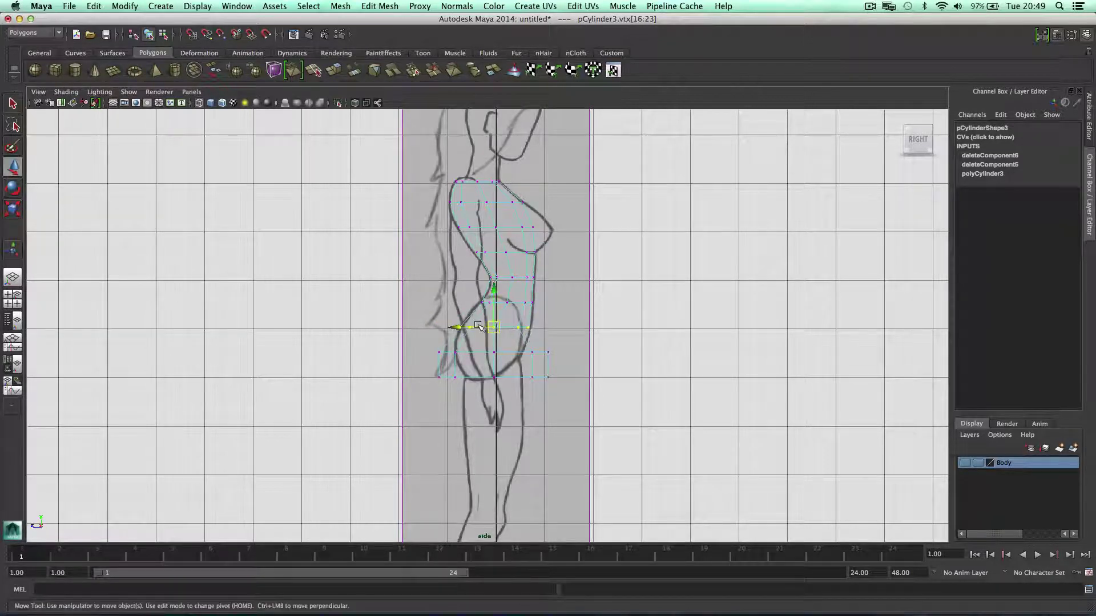
pyautogui.moveTo(408, 337); pyautogui.dragTo(451, 352)
pyautogui.press('r')
pyautogui.press('w')
pyautogui.press('r')
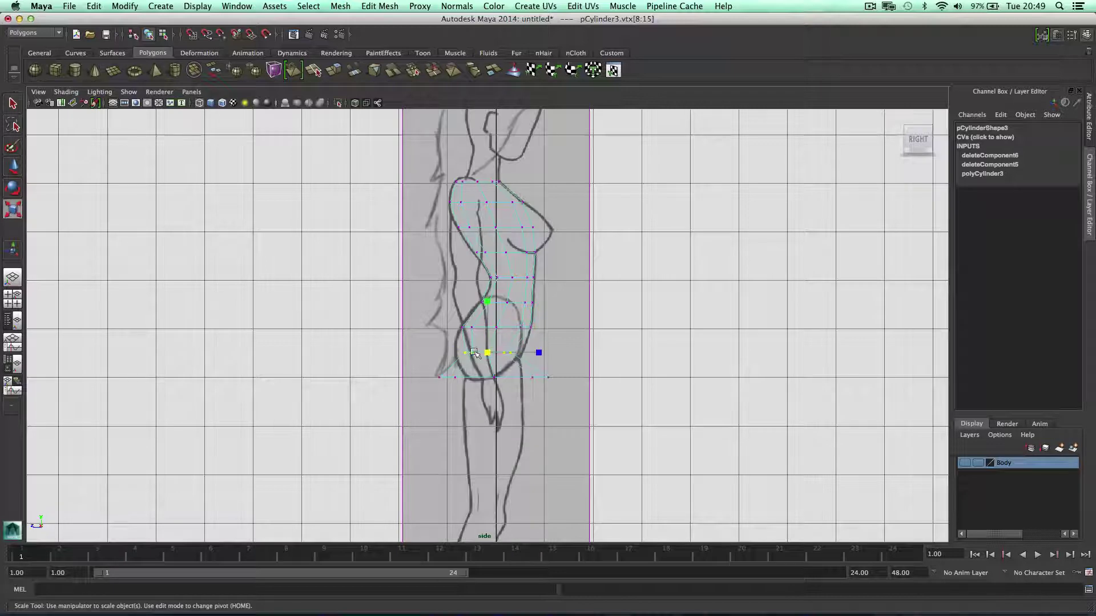
pyautogui.moveTo(532, 354); pyautogui.dragTo(559, 354)
# Narrow the torso's bottom vertex row and position it at the base of the buttocks in the side view
pyautogui.moveTo(422, 358); pyautogui.dragTo(460, 380)
pyautogui.press('w')
pyautogui.press('e')
pyautogui.press('r')
pyautogui.moveTo(532, 379); pyautogui.dragTo(533, 379)
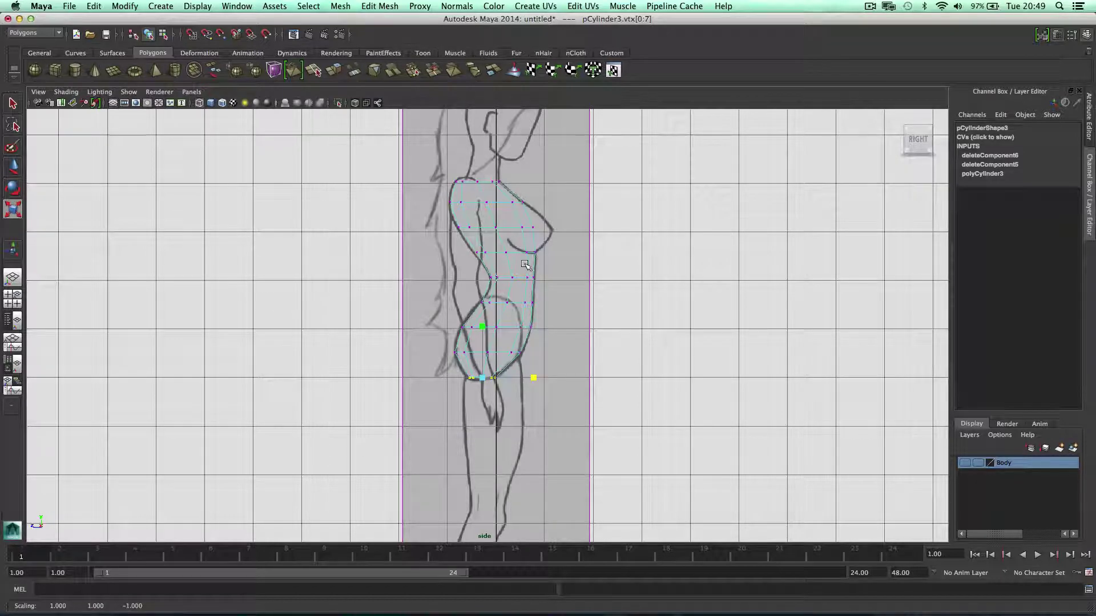
# Return to object selection and scale the torso cylinder to about 0.328 in X over the front reference
pyautogui.moveTo(507, 255); pyautogui.dragTo(542, 268, button='right')
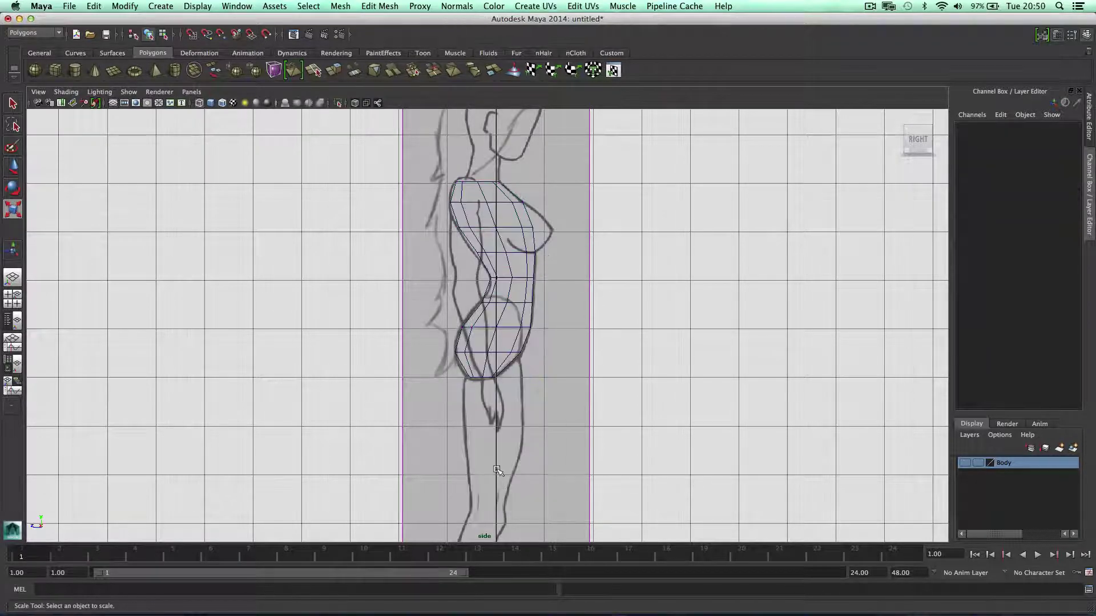
pyautogui.press('space')
pyautogui.keyDown('alt'); pyautogui.moveTo(683, 215); pyautogui.dragTo(726, 232); pyautogui.keyUp('alt')
pyautogui.press('space')
pyautogui.click(412, 244)
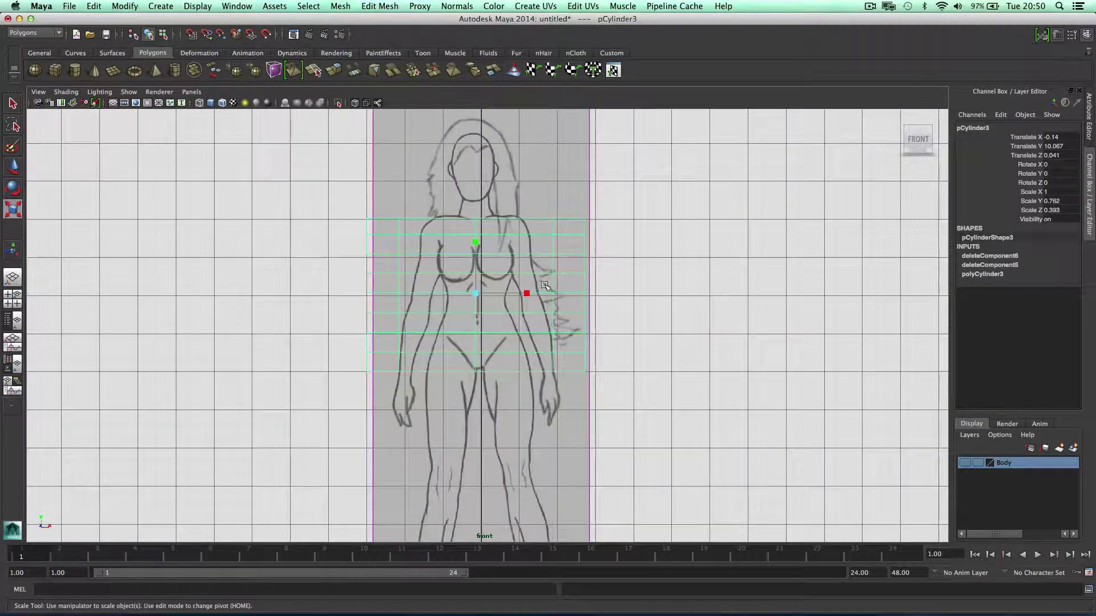
pyautogui.moveTo(527, 293); pyautogui.dragTo(492, 295)
# Delete the faces of the torso half opposite the modelled arm in the front view
pyautogui.moveTo(461, 231); pyautogui.dragTo(458, 254, button='right')
pyautogui.moveTo(438, 393); pyautogui.dragTo(439, 394)
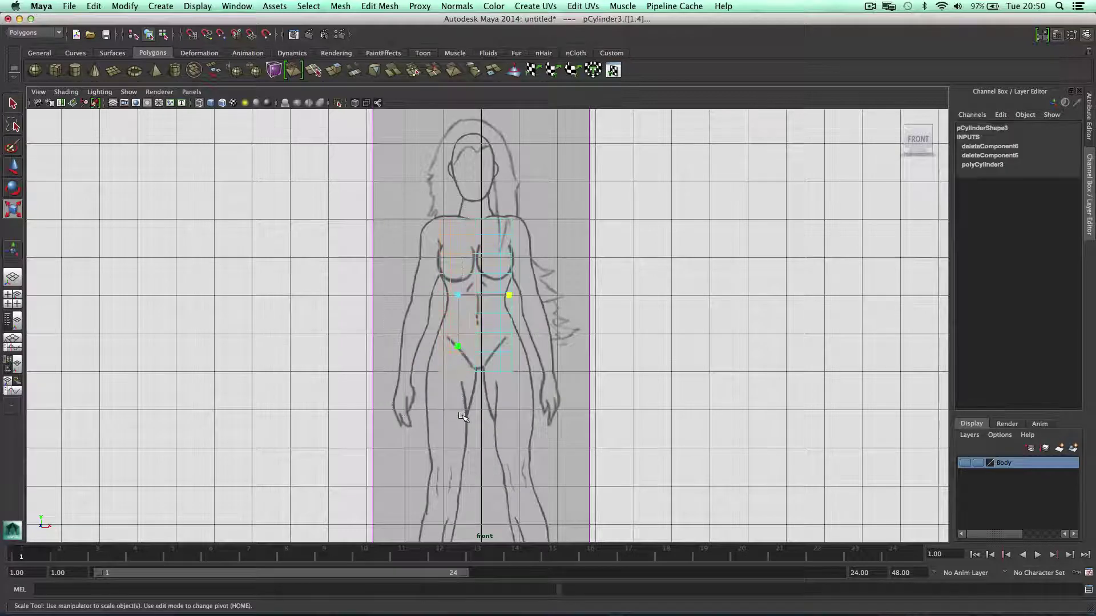
pyautogui.press('Delete')
pyautogui.press('w')
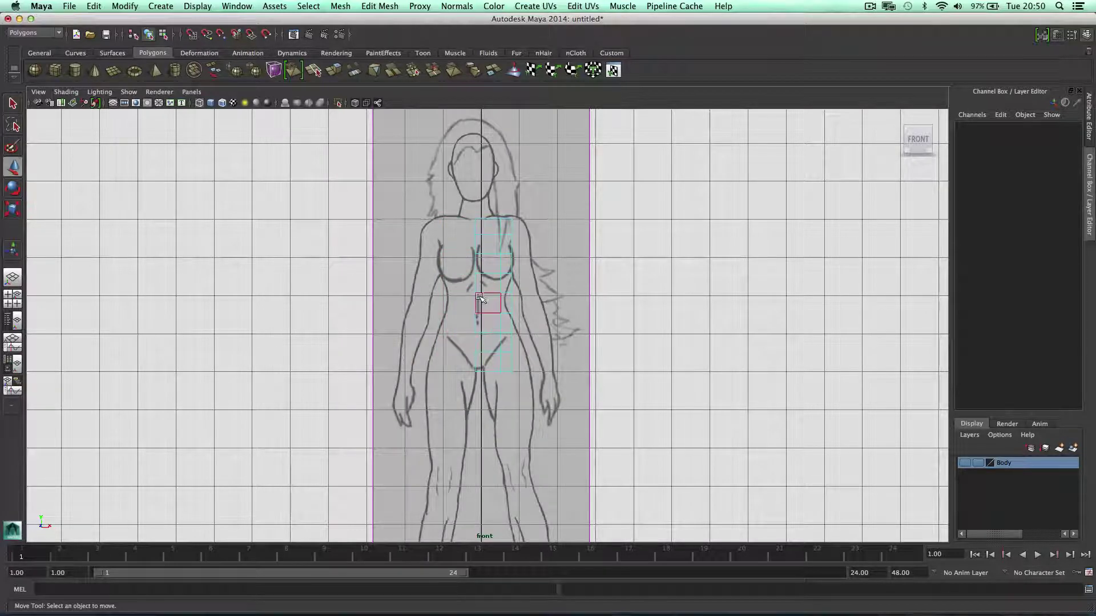
# Move the torso's inner edge vertices towards the centre line, to about X -0.095
pyautogui.moveTo(478, 261); pyautogui.dragTo(423, 262, button='right')
pyautogui.moveTo(446, 190); pyautogui.dragTo(468, 393)
pyautogui.moveTo(500, 295); pyautogui.dragTo(505, 292)
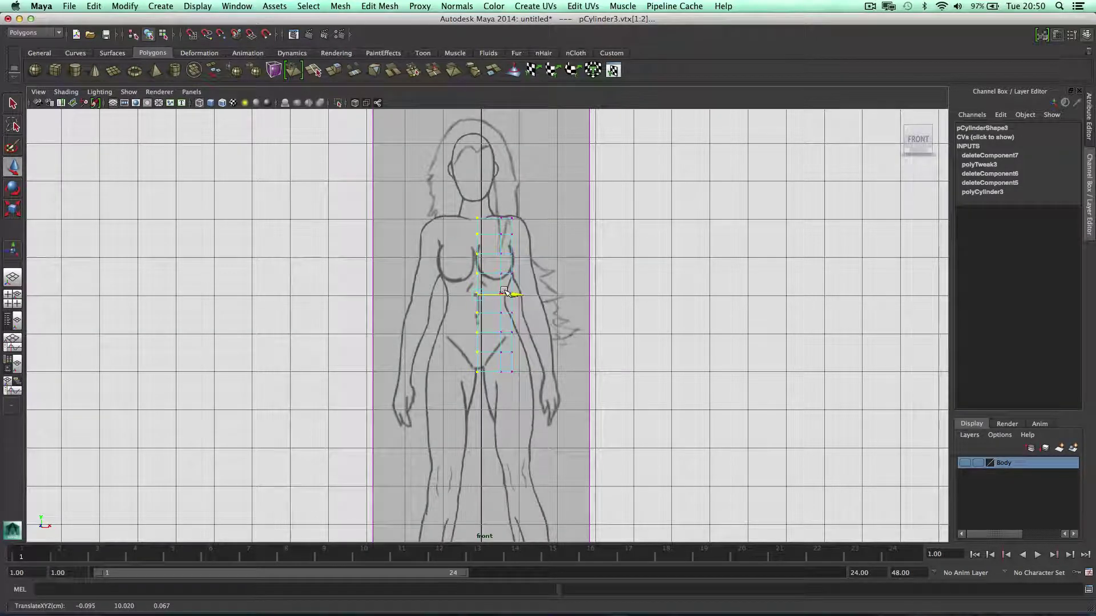
# Move the outer vertices of the torso rows sideways to follow the shoulder, chest, waist and hip outline
pyautogui.moveTo(501, 232); pyautogui.dragTo(483, 228, button='right')
pyautogui.moveTo(494, 213); pyautogui.dragTo(519, 221)
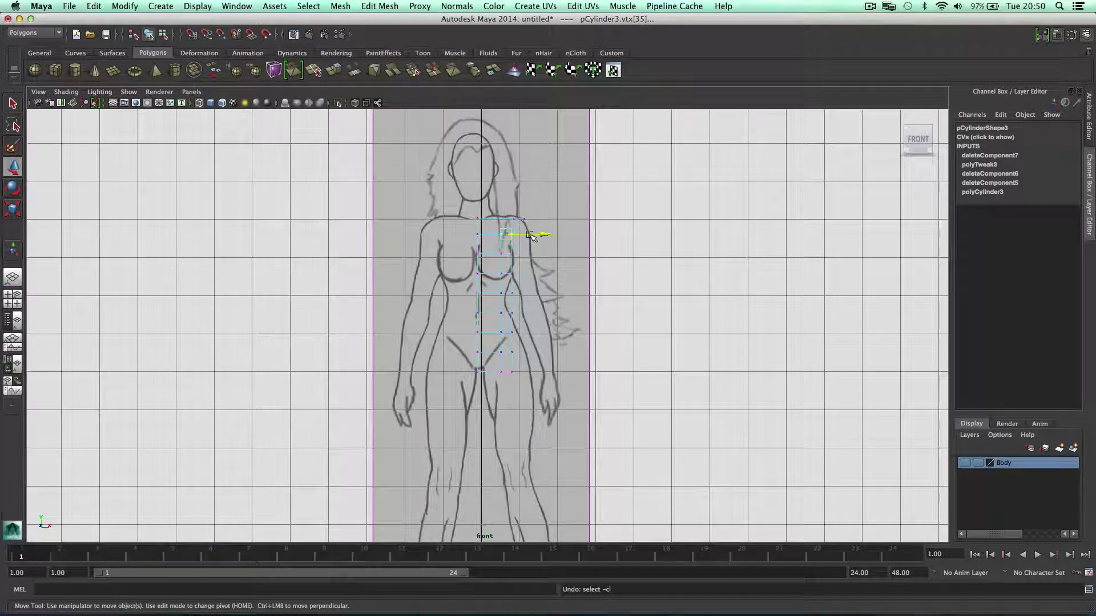
pyautogui.moveTo(530, 235); pyautogui.dragTo(549, 358)
pyautogui.click(500, 283)
pyautogui.click(506, 332)
pyautogui.click(500, 344)
pyautogui.click(490, 365)
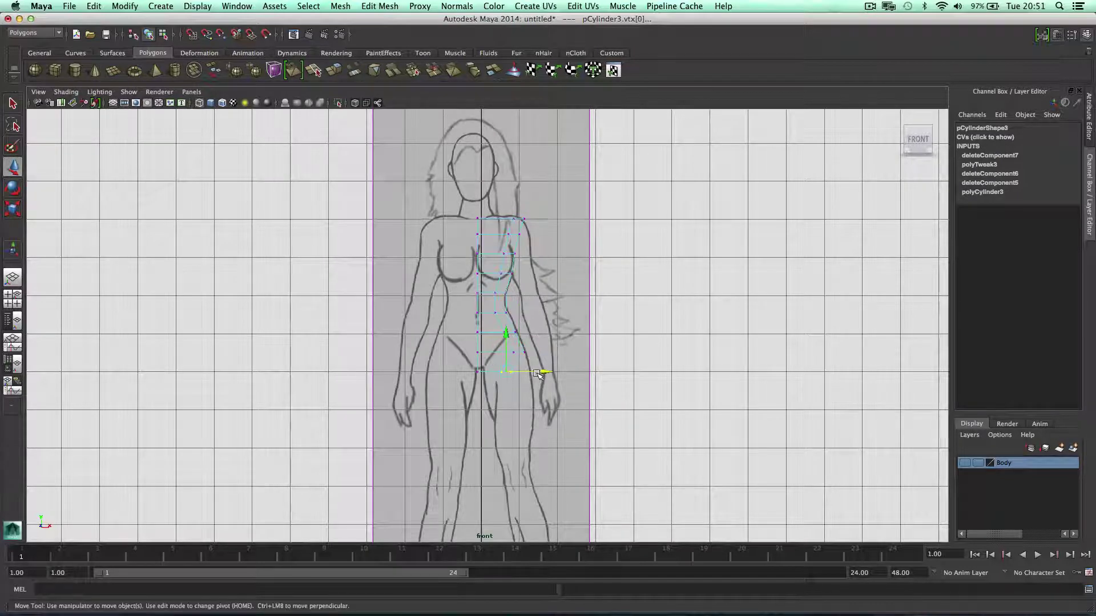
# Move the outer vertices of the torso's bottom row out to the hip, at about X 1.11
pyautogui.click(551, 374)
pyautogui.press('super+z')
pyautogui.moveTo(537, 371); pyautogui.dragTo(556, 371)
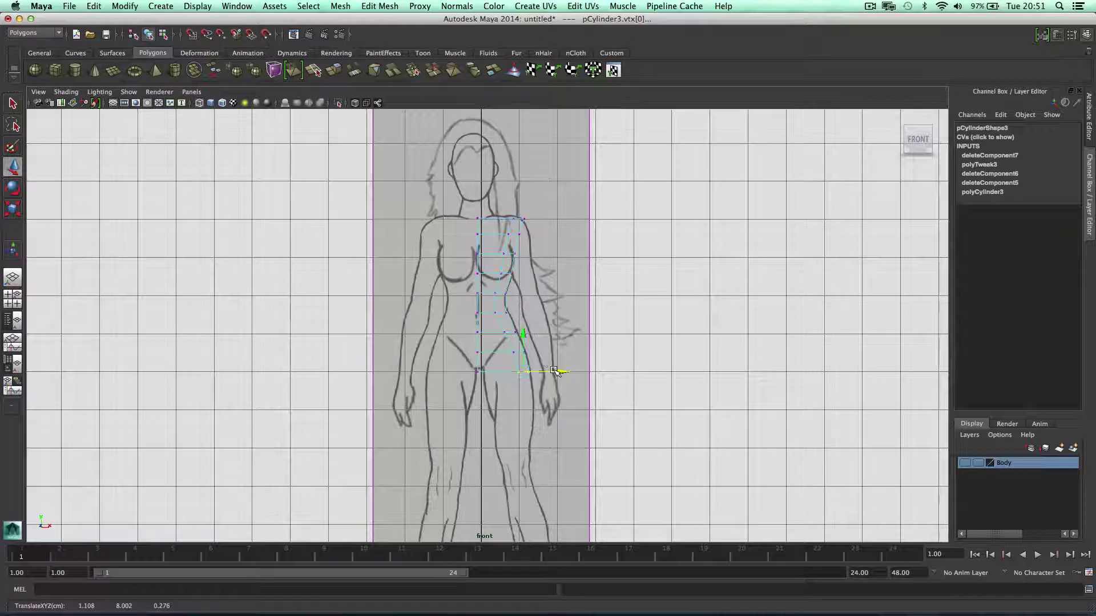
# Adjust the torso's outer shoulder vertices and raise the top row to the sketched shoulder line
pyautogui.click(519, 217)
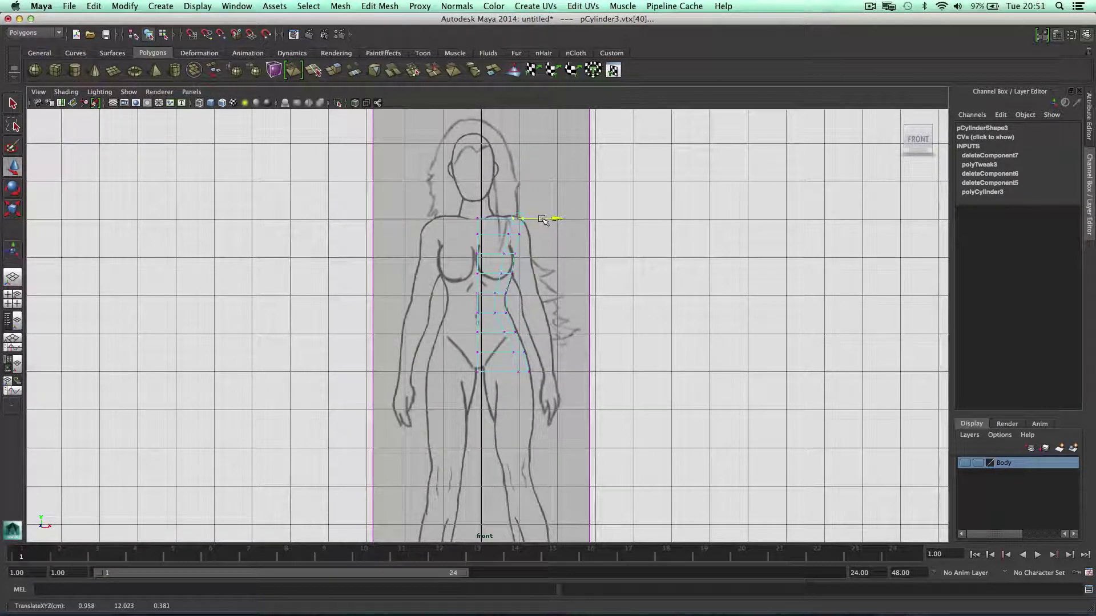
pyautogui.click(550, 194)
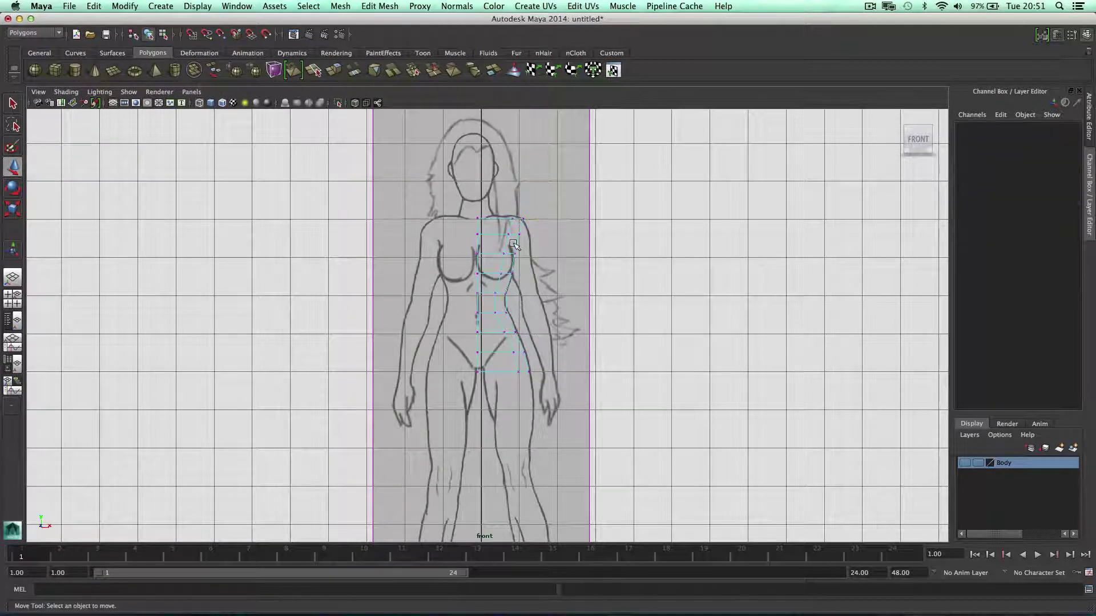
pyautogui.moveTo(505, 198); pyautogui.dragTo(515, 223)
pyautogui.moveTo(455, 197); pyautogui.dragTo(501, 221)
pyautogui.click(495, 180)
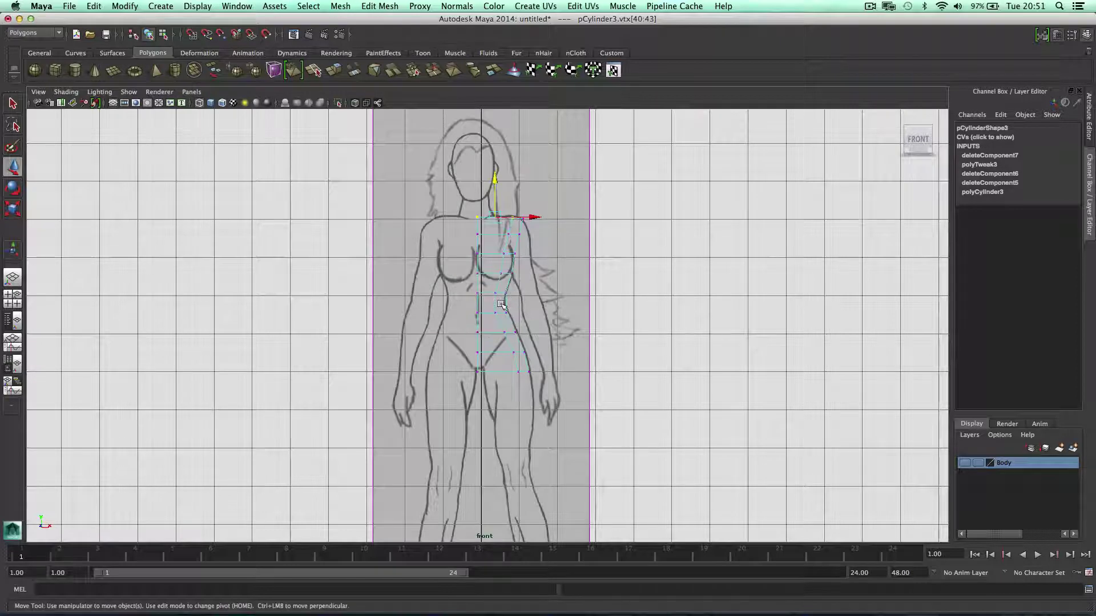
# Soften the edges of the half torso in the perspective view and return to object selection
pyautogui.moveTo(510, 331); pyautogui.dragTo(535, 313, button='right')
pyautogui.press('space')
pyautogui.press('space')
pyautogui.moveTo(676, 184)
pyautogui.keyDown('alt'); pyautogui.mouseDown()
pyautogui.moveTo(676, 207)
pyautogui.moveTo(507, 214)
pyautogui.mouseUp(); pyautogui.keyUp('alt')
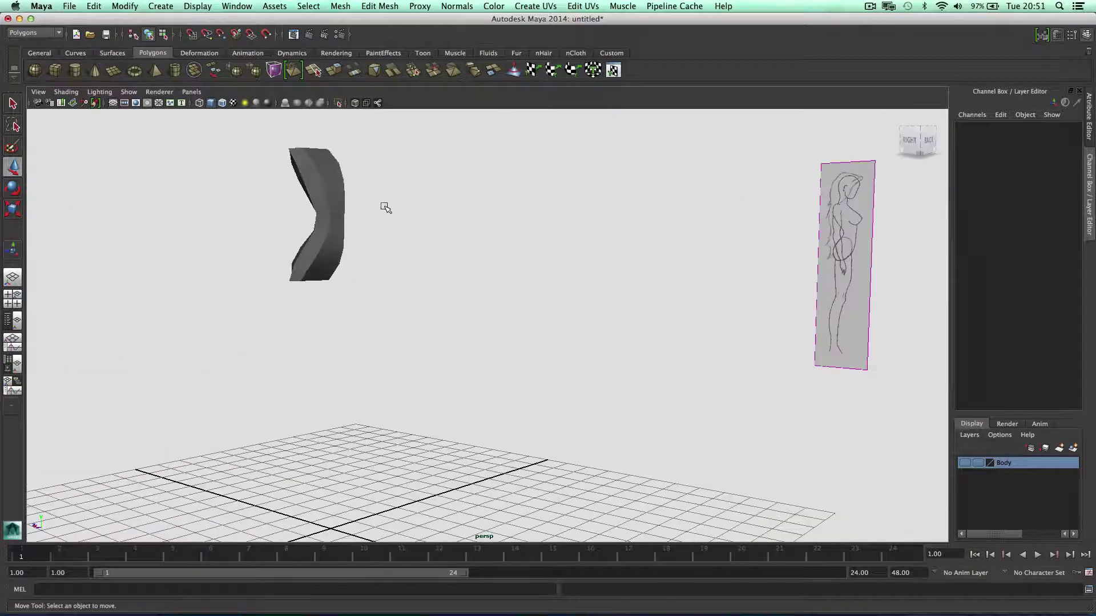
pyautogui.click(301, 174)
pyautogui.keyDown('alt'); pyautogui.moveTo(420, 181); pyautogui.dragTo(378, 181); pyautogui.keyUp('alt')
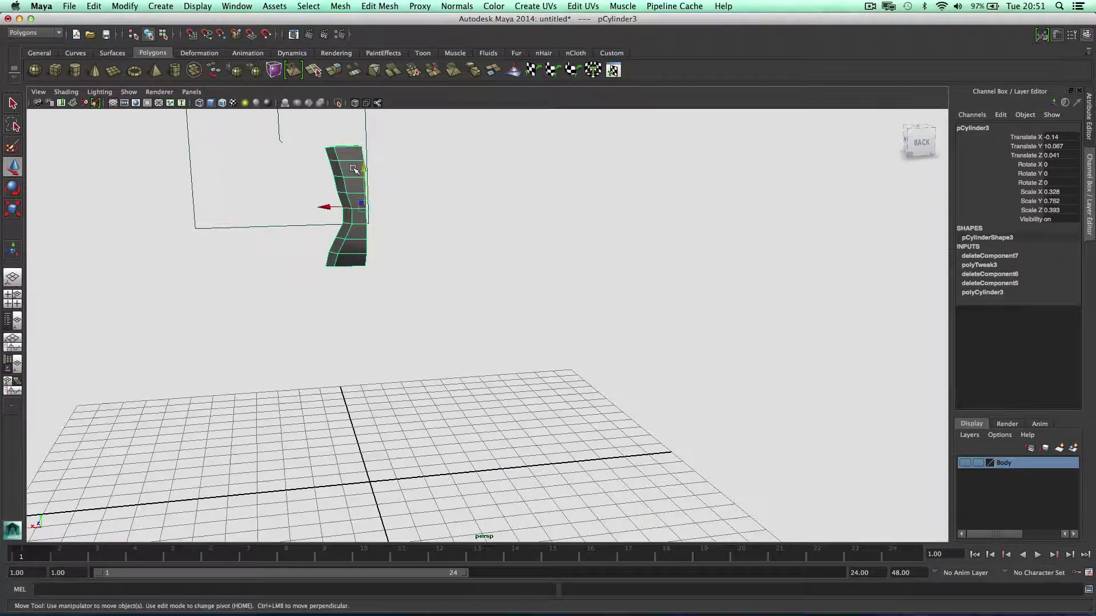
pyautogui.moveTo(353, 168); pyautogui.dragTo(347, 147, button='right')
pyautogui.moveTo(298, 153); pyautogui.dragTo(416, 249)
pyautogui.click(457, 6)
pyautogui.click(473, 128)
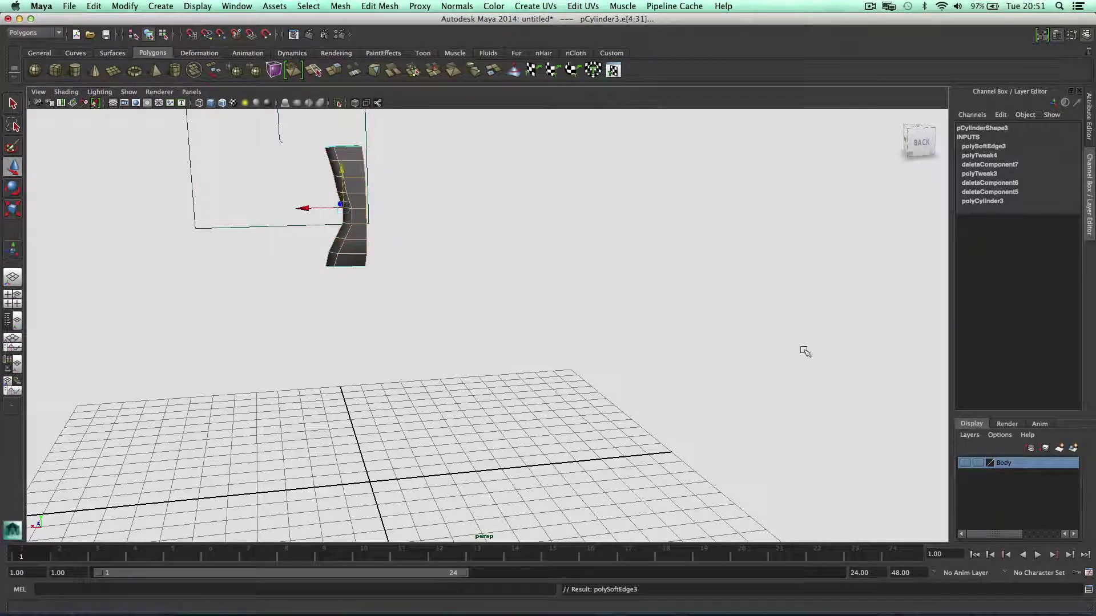
pyautogui.moveTo(356, 161); pyautogui.dragTo(359, 155, button='right')
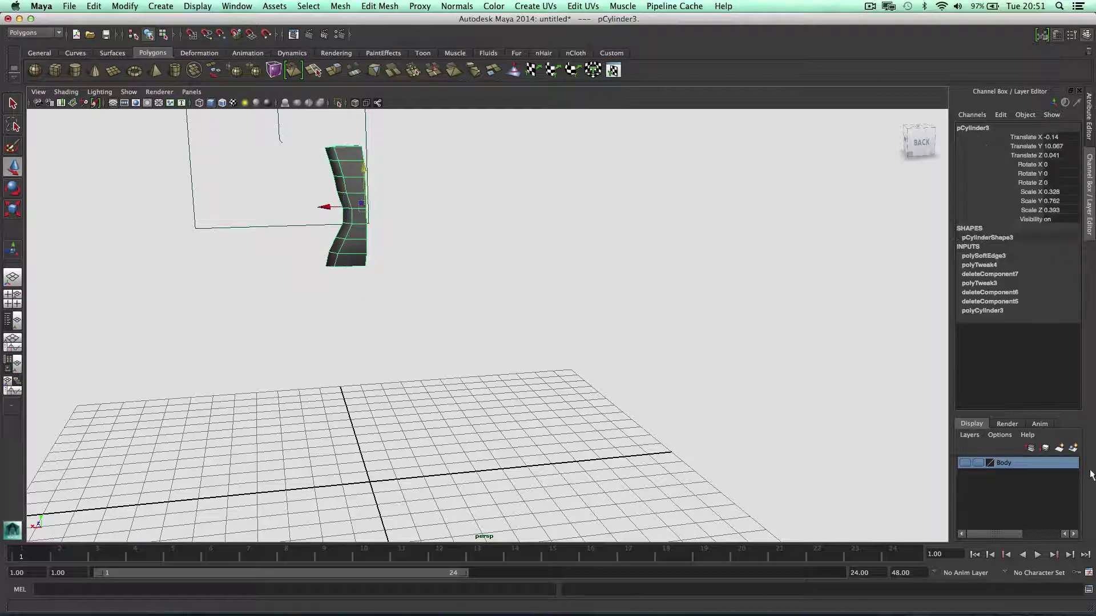
# Add the half torso to the Body layer and make that layer visible
pyautogui.rightClick(1021, 461)
pyautogui.click(1024, 478)
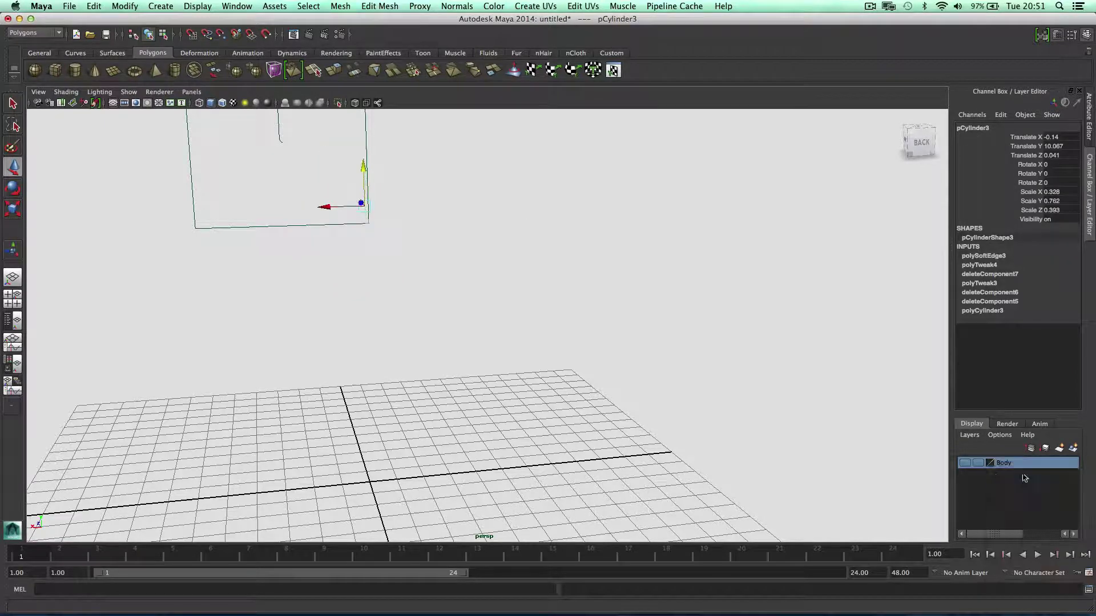
pyautogui.click(964, 462)
pyautogui.click(524, 320)
# Examine how the leg and arm meet the torso in the perspective view, selecting the parts in turn
pyautogui.keyDown('alt'); pyautogui.moveTo(523, 320); pyautogui.dragTo(459, 262); pyautogui.keyUp('alt')
pyautogui.keyDown('alt'); pyautogui.moveTo(528, 247); pyautogui.dragTo(486, 264); pyautogui.keyUp('alt')
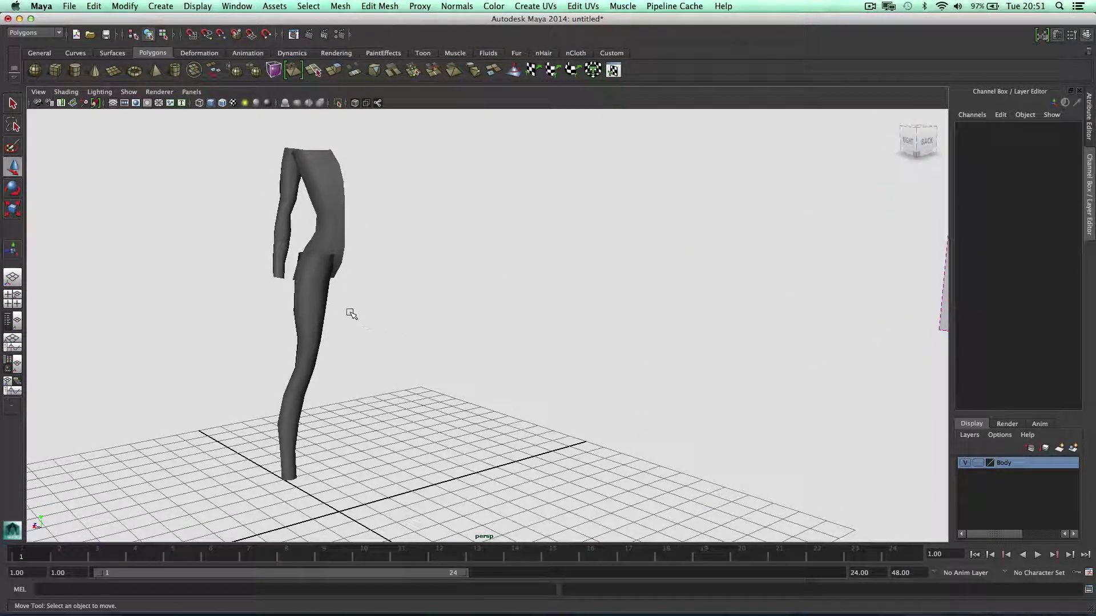
pyautogui.click(317, 285)
pyautogui.click(323, 249)
pyautogui.keyDown('shift'); pyautogui.click(314, 271); pyautogui.keyUp('shift')
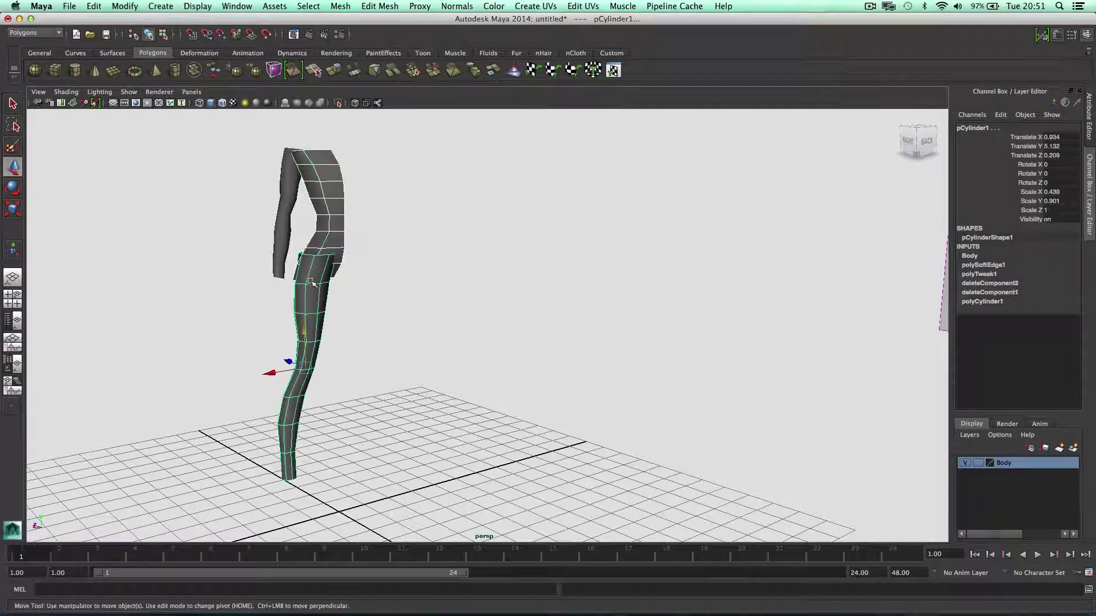
pyautogui.keyDown('alt'); pyautogui.moveTo(340, 264); pyautogui.dragTo(302, 192); pyautogui.keyUp('alt')
pyautogui.click(284, 169)
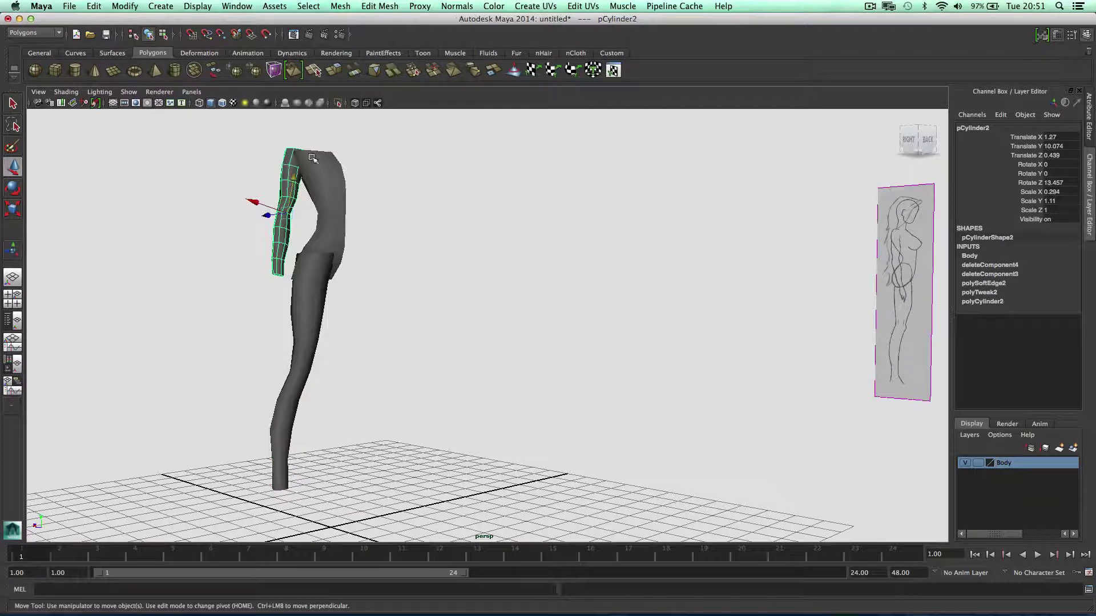
pyautogui.click(330, 167)
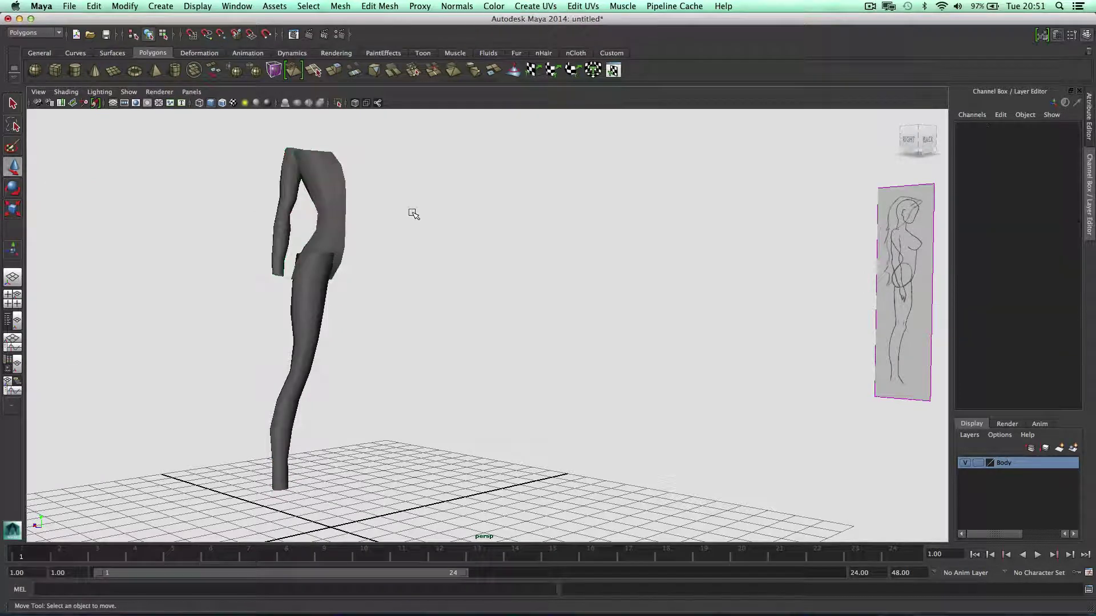